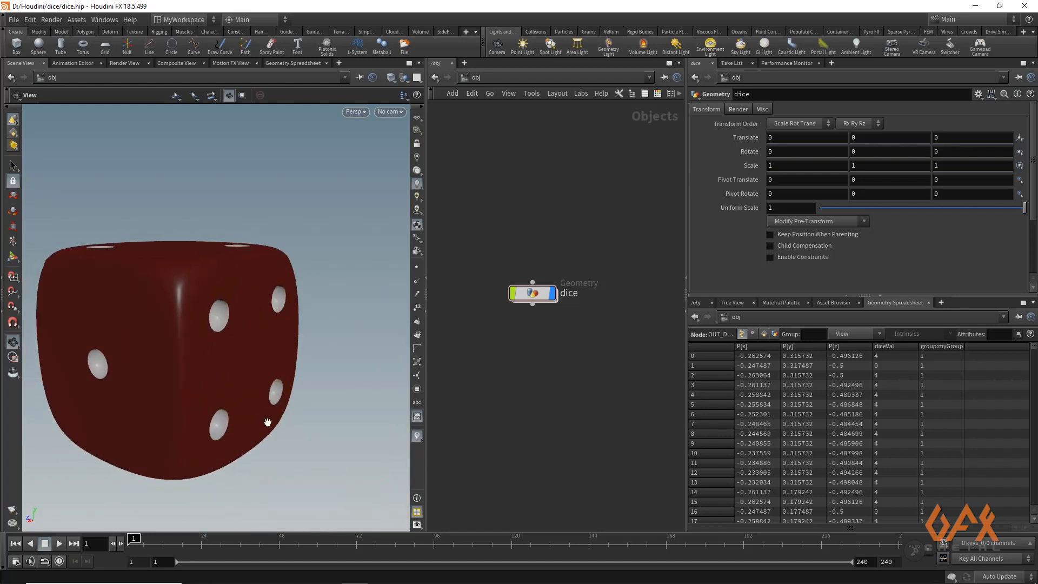
mouse_move(231, 343)
left_mouse_down()
mouse_move(231, 362)
mouse_move(216, 361)
mouse_move(216, 348)
left_mouse_up()
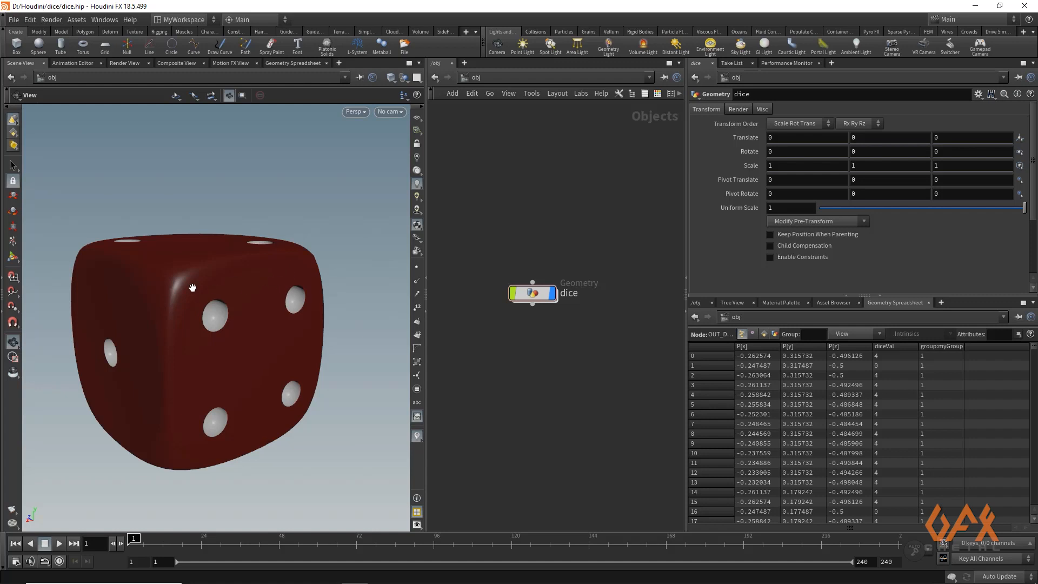
left_click_drag(256, 357, 203, 360)
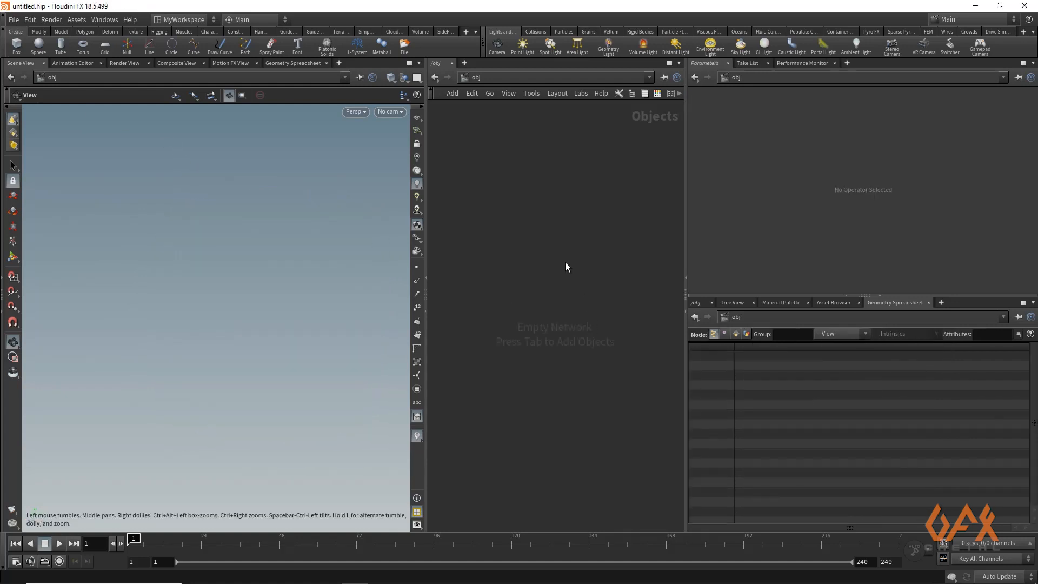
- Create a Geometry object in the empty network, rename it dice and move it to the network's upper area
key("Tab")
type("geo")
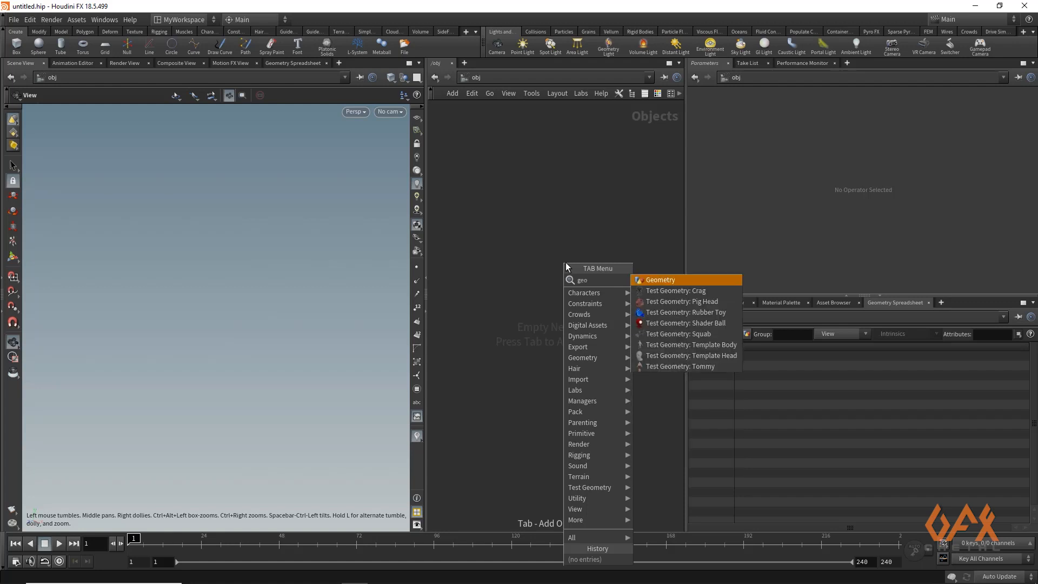
key("Return")
left_click(566, 262)
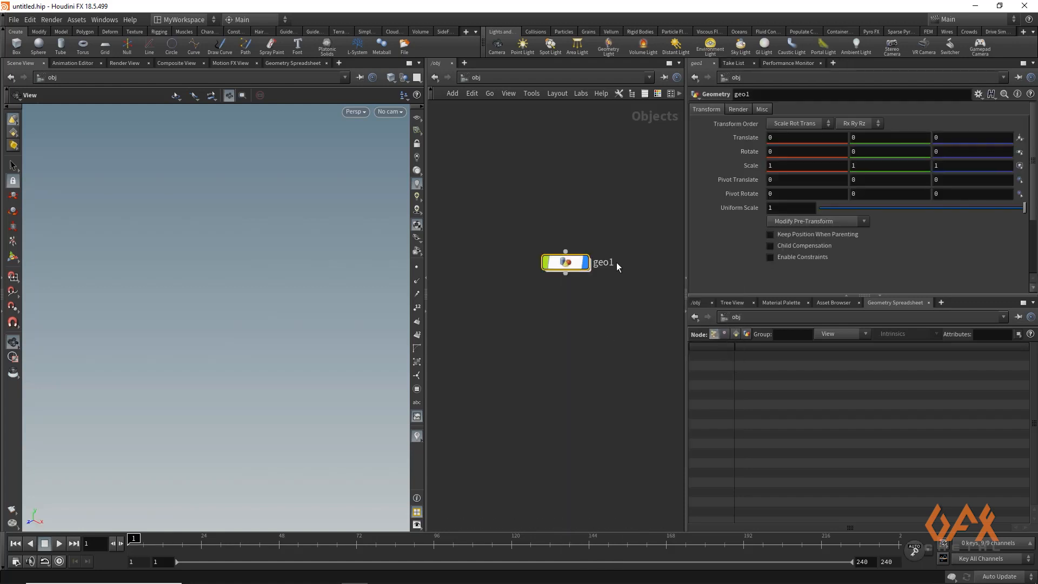
double_click(616, 262)
type("dice")
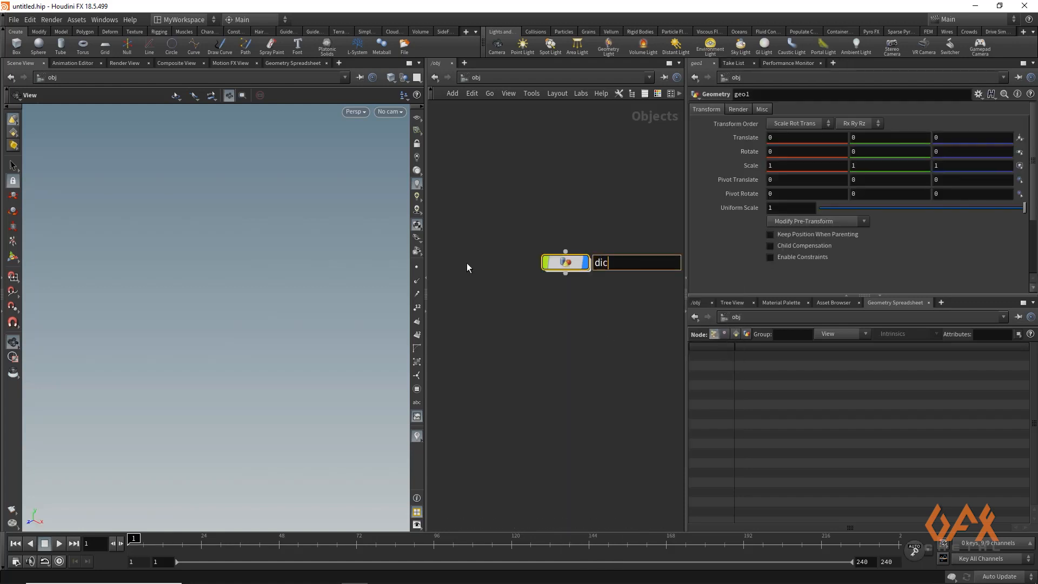
key("Return")
left_click_drag(569, 261, 519, 203)
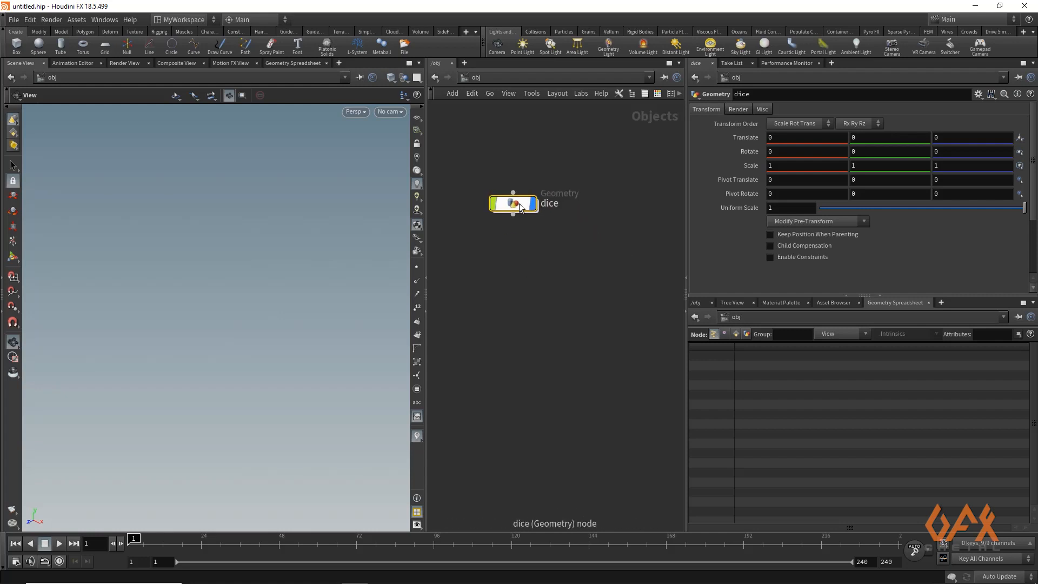
- Enter the dice object's network and place a Box node in it
double_click(518, 203)
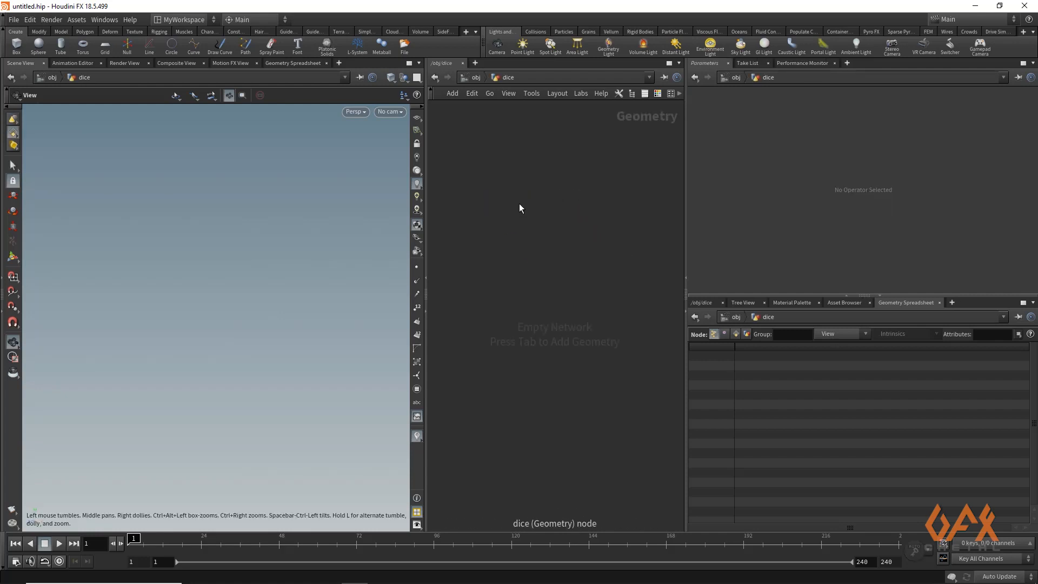
key("Tab")
type("b")
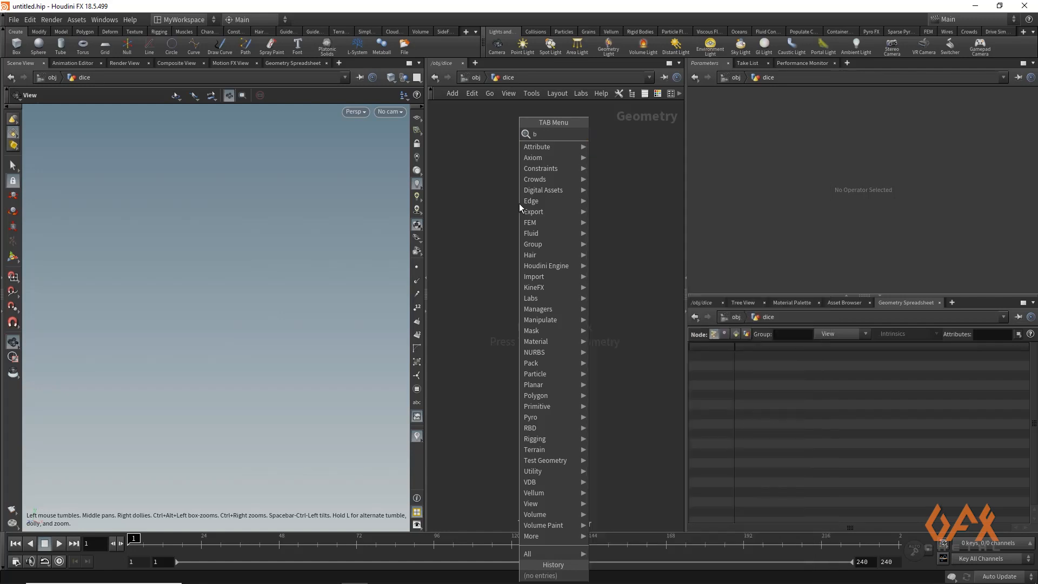
type("ox")
key("Return")
left_click(519, 203)
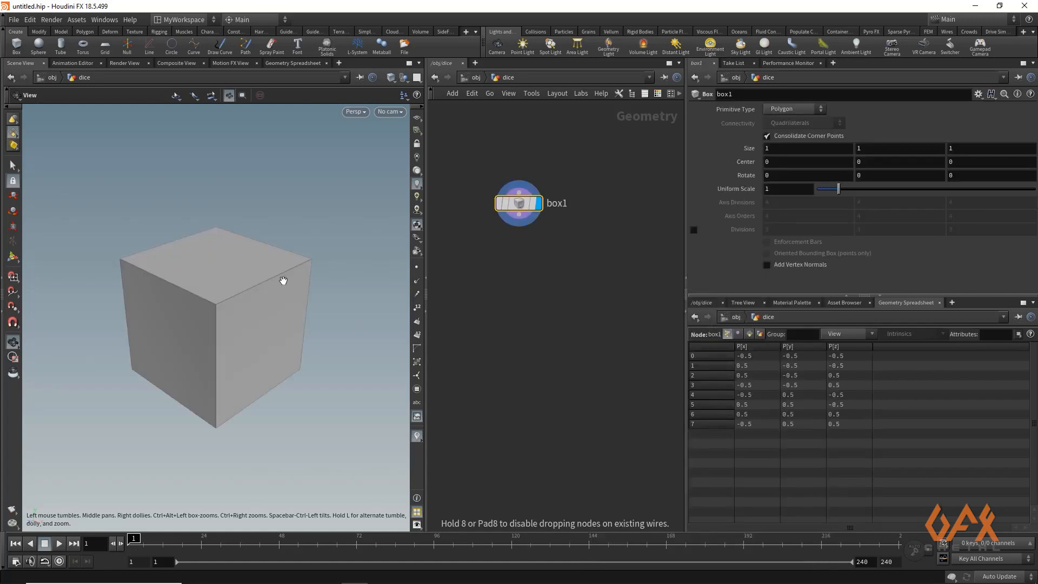
- Connect a Normal node to the box output, display it and add its normals to Primitives
mouse_move(206, 324)
left_mouse_down()
mouse_move(211, 292)
mouse_move(234, 321)
mouse_move(186, 332)
mouse_move(218, 320)
mouse_move(220, 331)
mouse_move(191, 319)
mouse_move(204, 315)
left_mouse_up()
left_click_drag(181, 352, 264, 358)
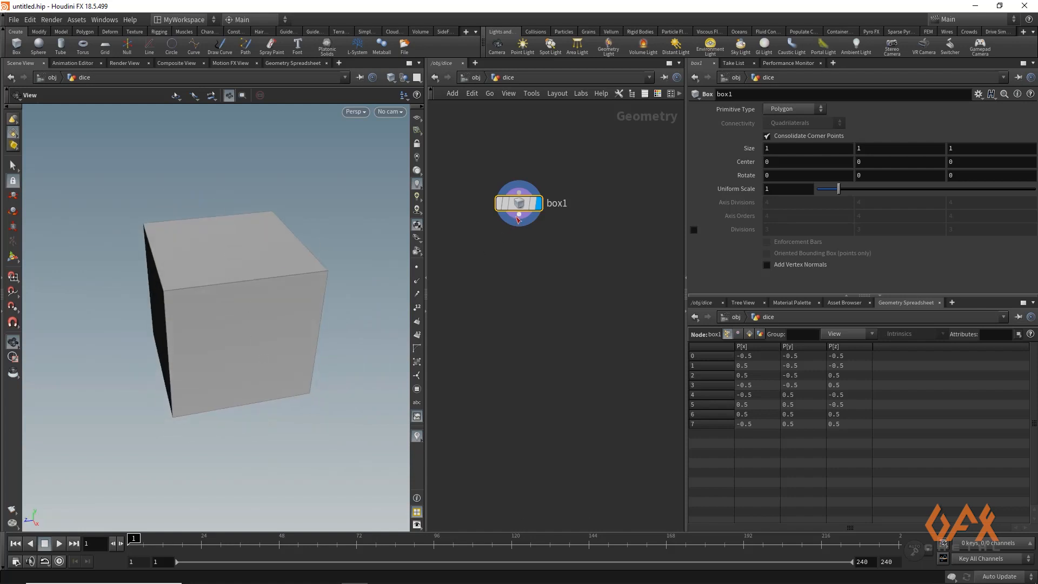
left_click_drag(519, 217, 521, 241)
type("normal")
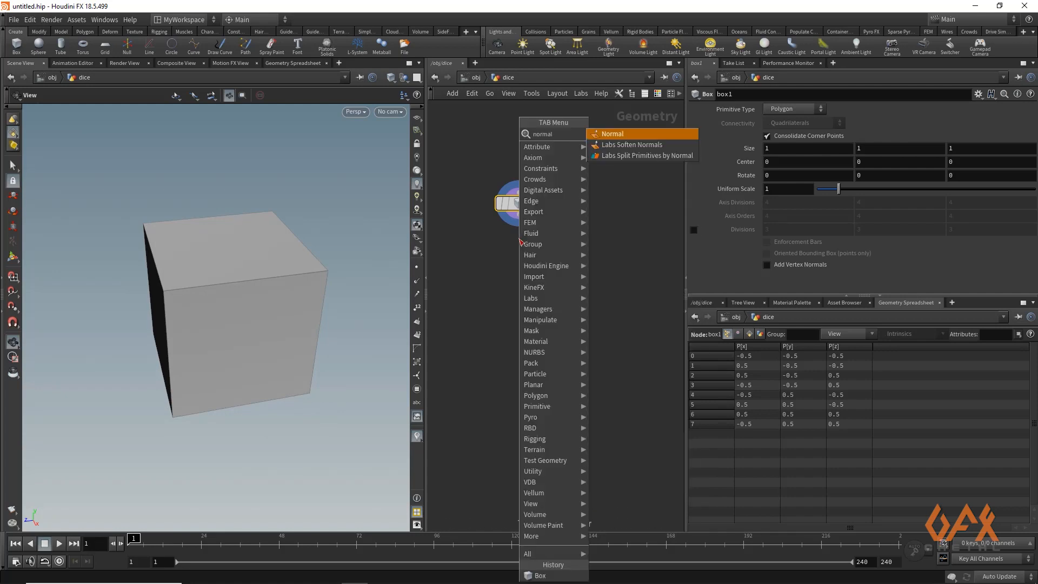
key("Return")
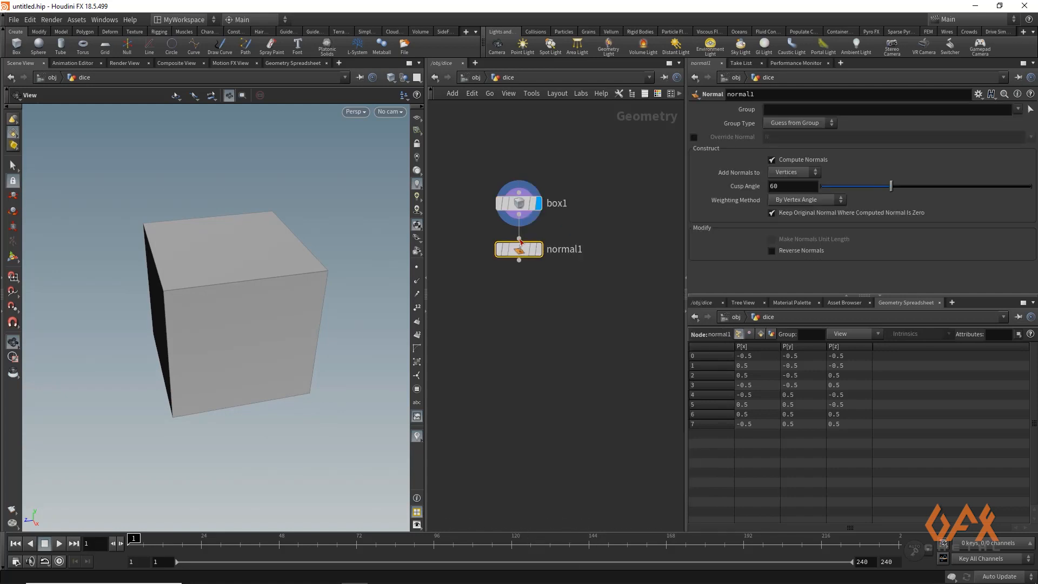
left_click(537, 249)
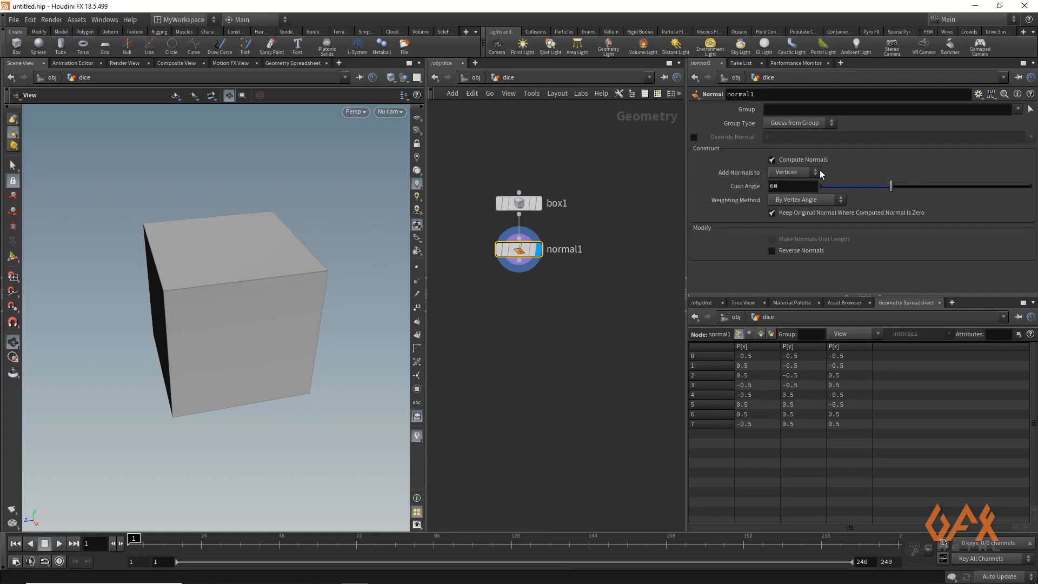
left_click(792, 173)
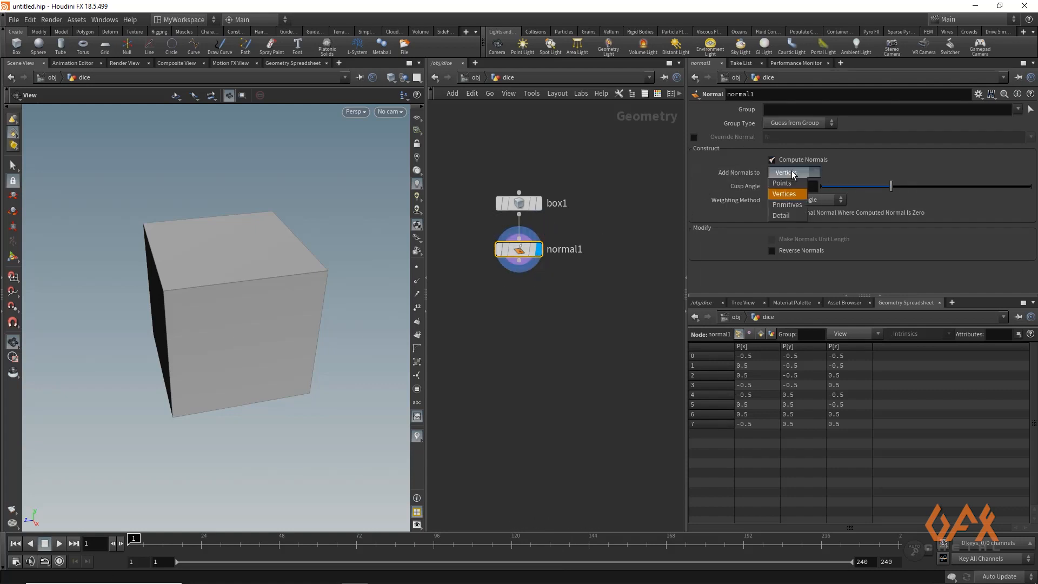
left_click(790, 205)
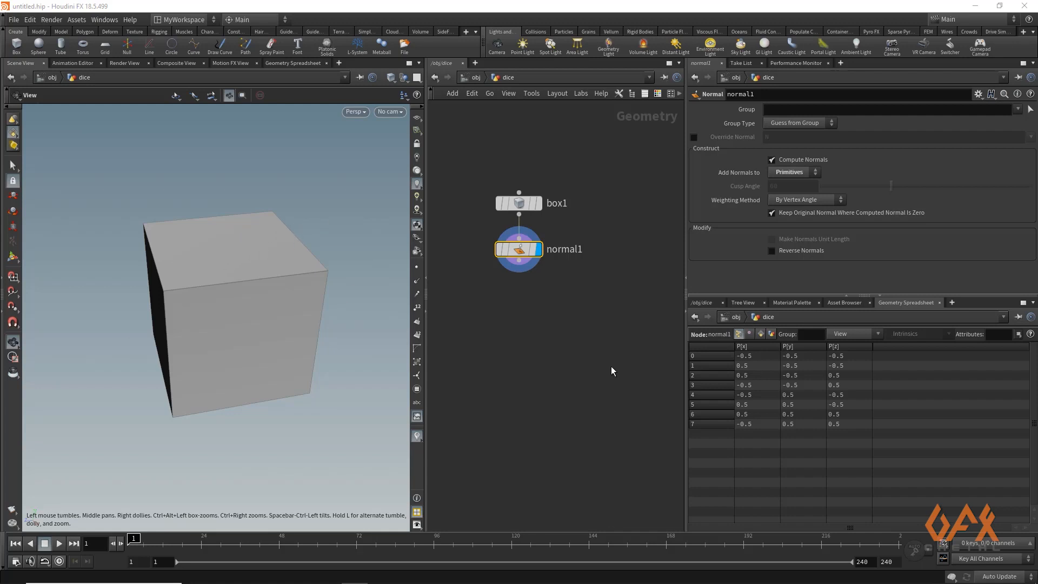
- Connect an Attribute Wrangle node to the output of the Normal node
left_click_drag(520, 264, 515, 300)
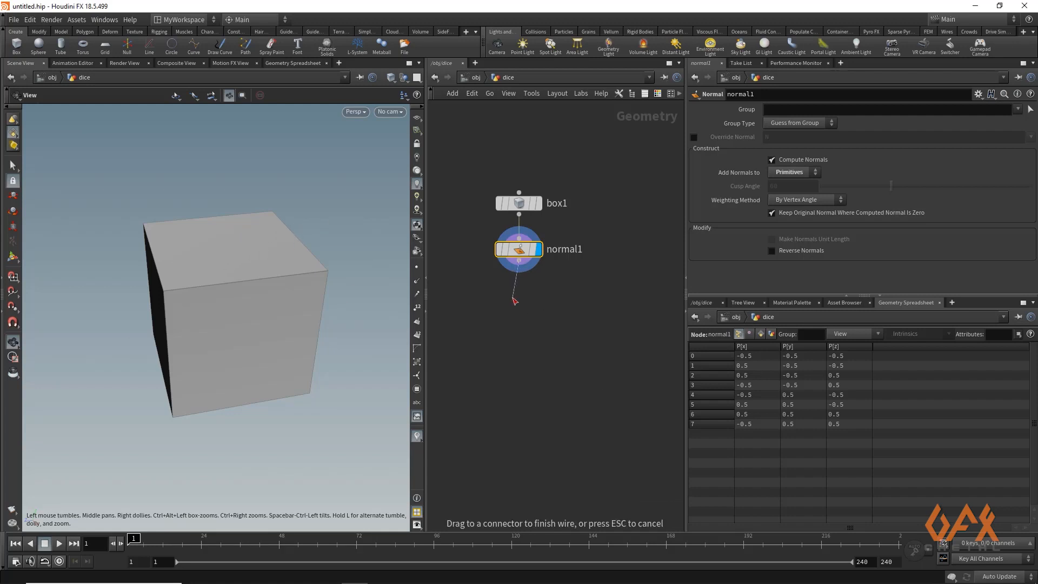
left_click(514, 301)
type("att")
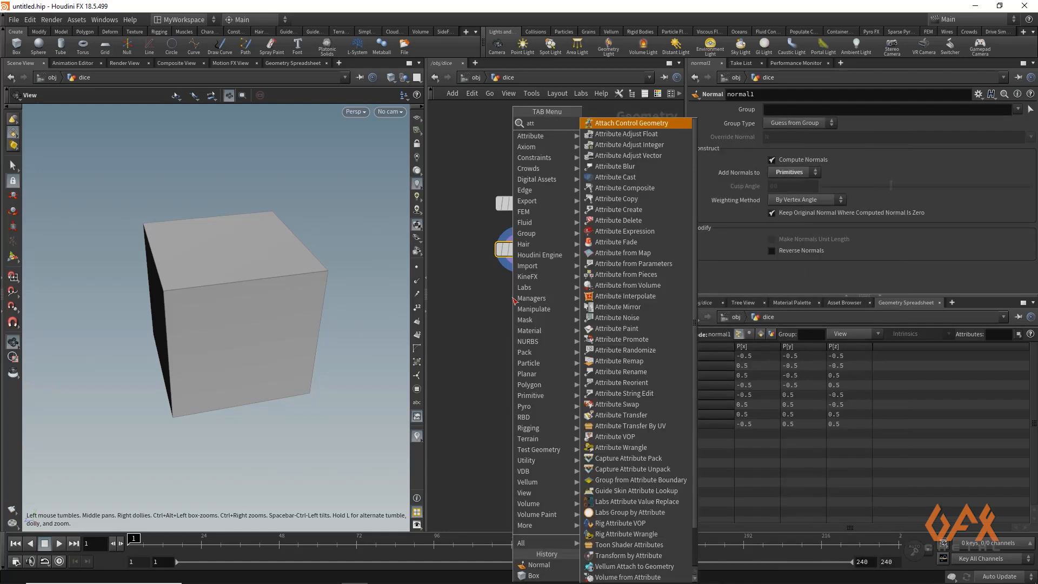
type("wran")
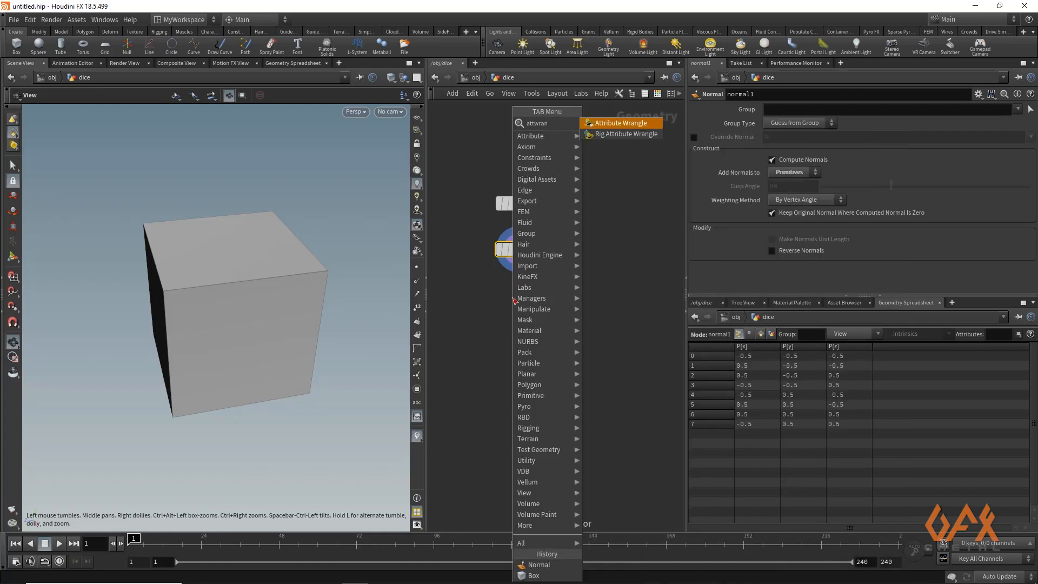
key("Return")
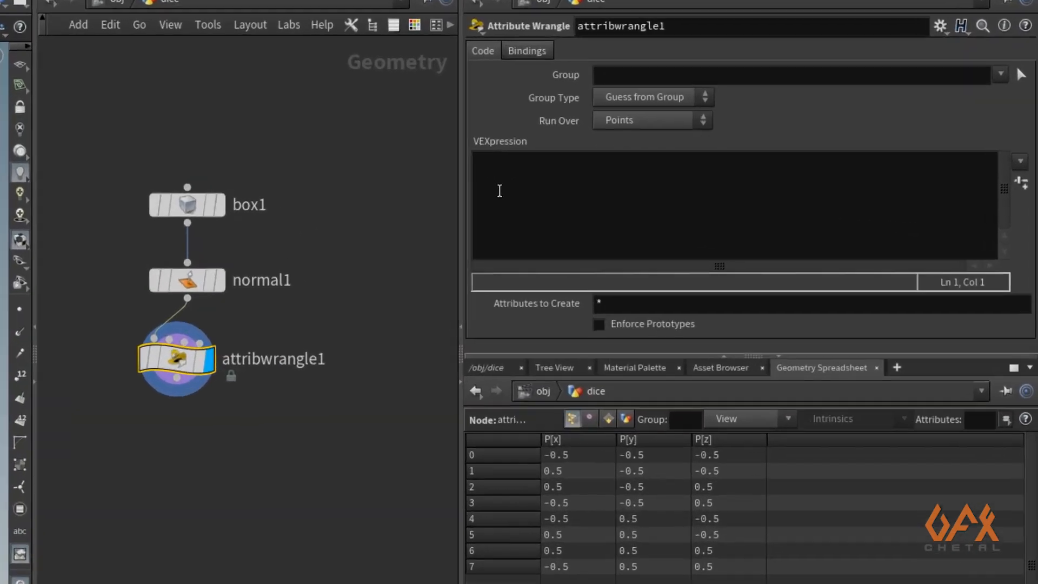
- Start the wrangle's VEX code with the line "vector weight = set(1,2,3);"
left_click(500, 190)
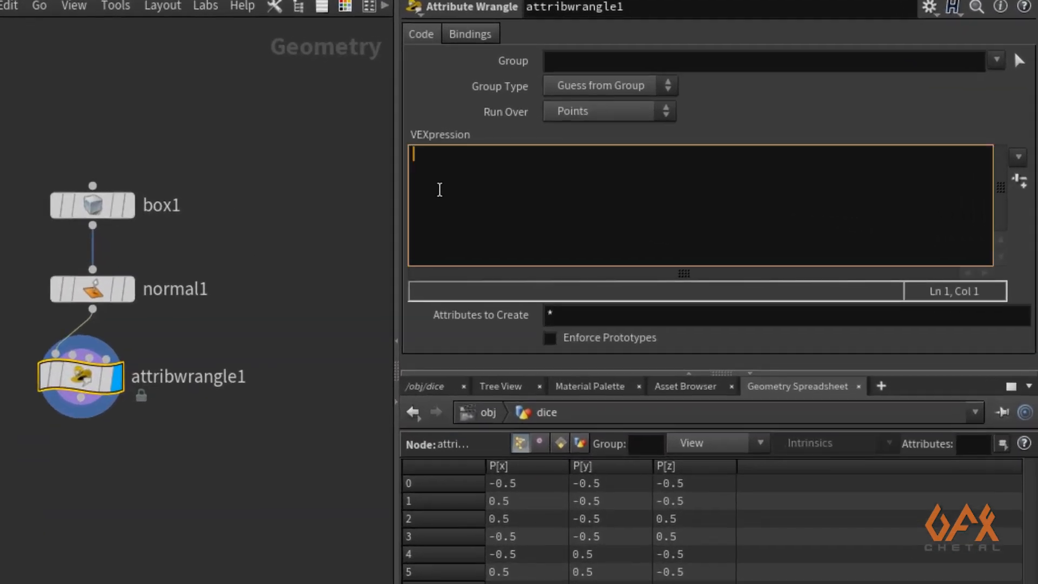
type("vector weigh")
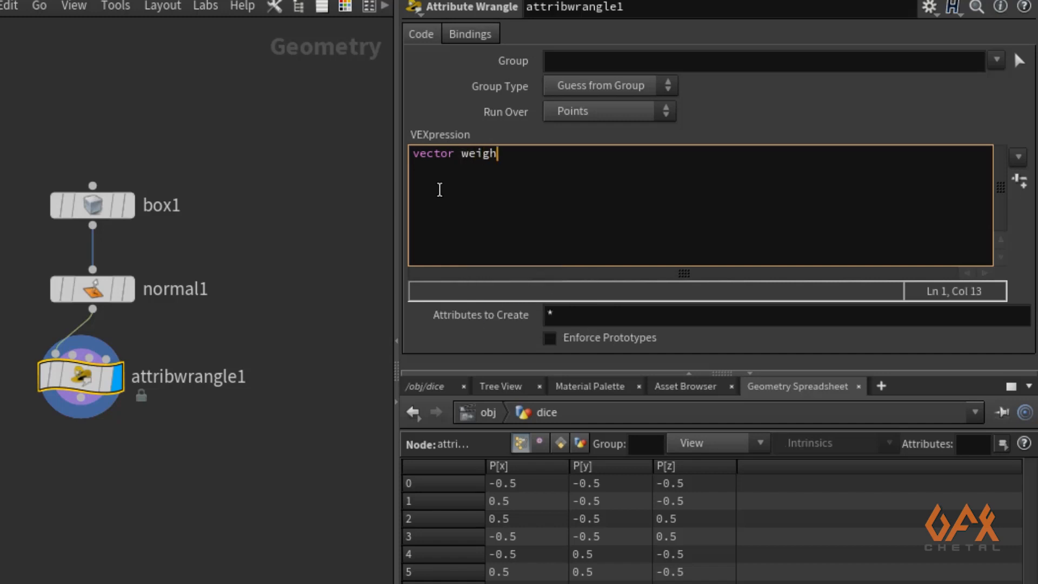
type("t = set")
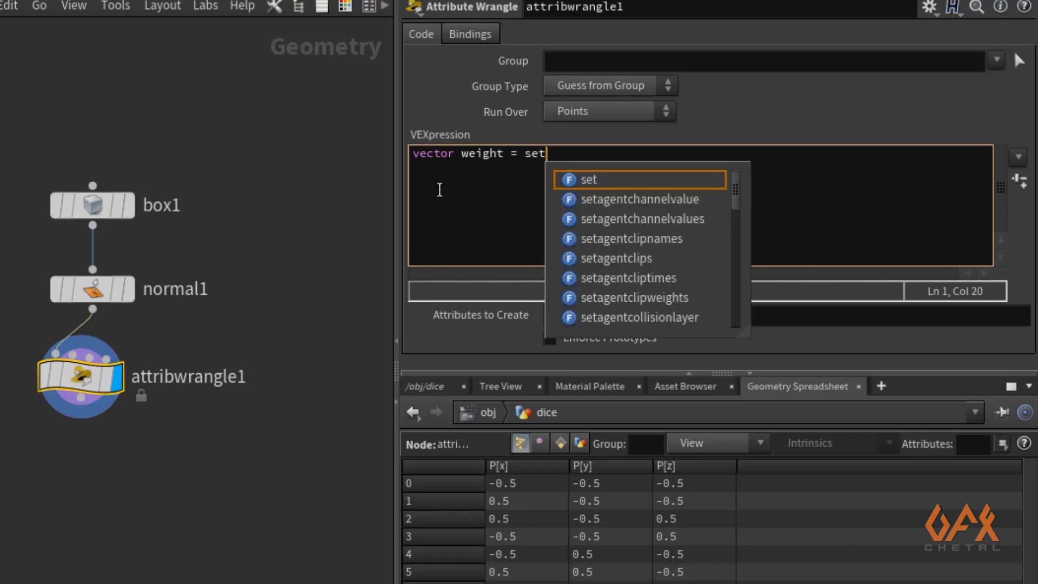
type("(1")
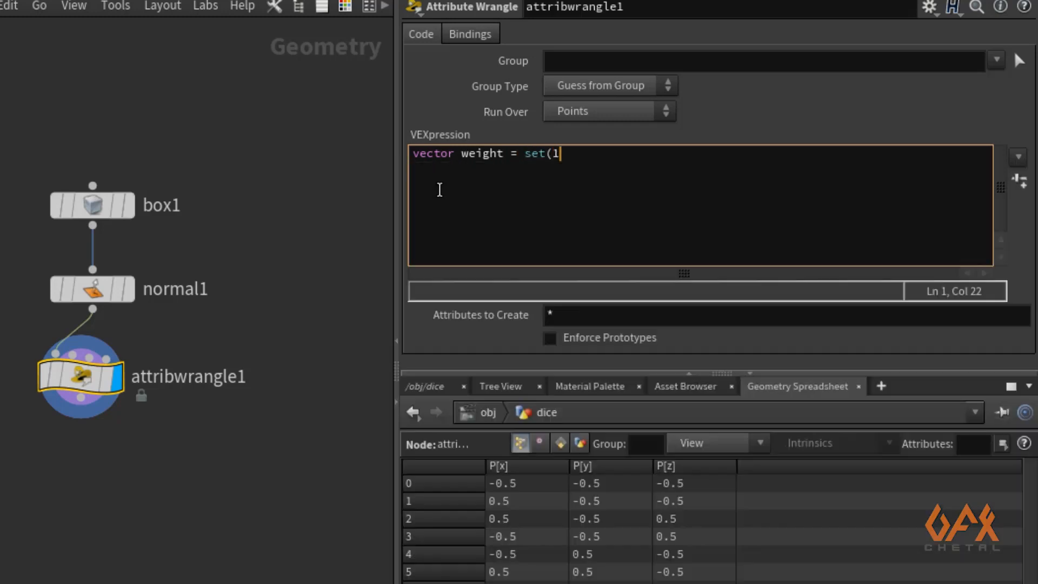
type(",2,3);")
key("Return")
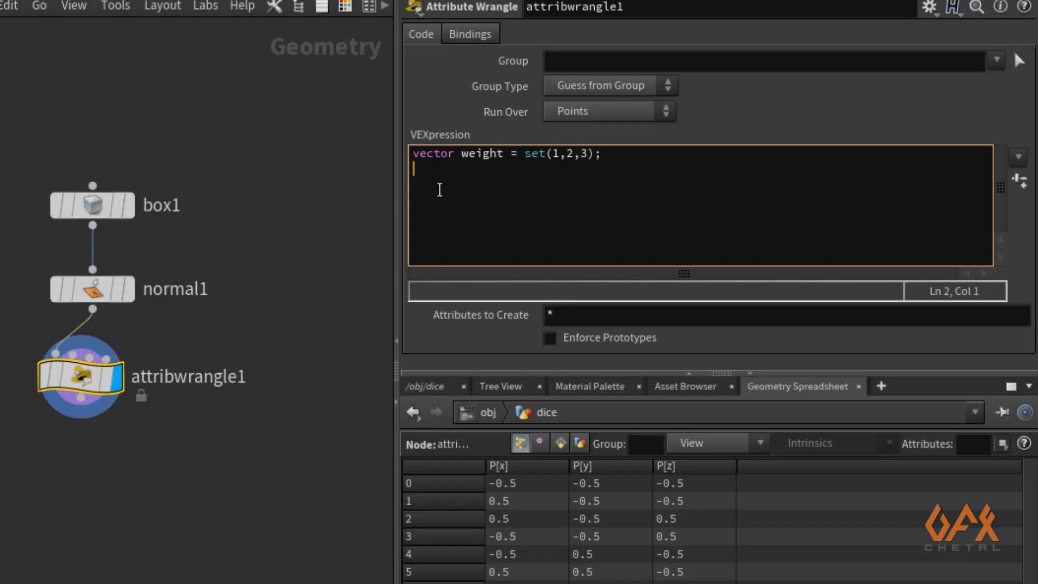
- Add the VEX line "vector unitVec = set(1,1,1);" followed by a blank line
type("vector unit")
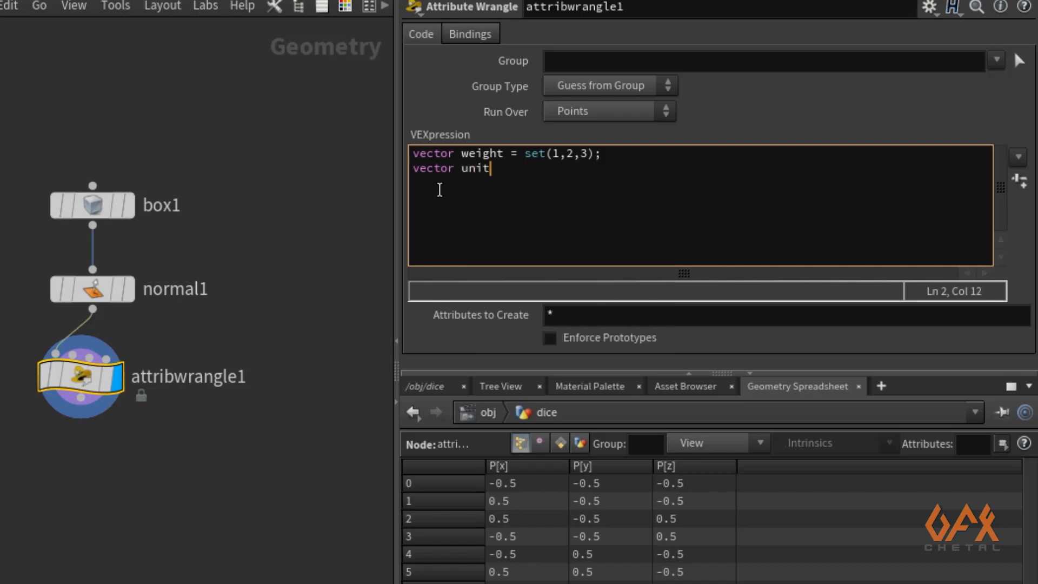
type("Vec = set(1,1,1,")
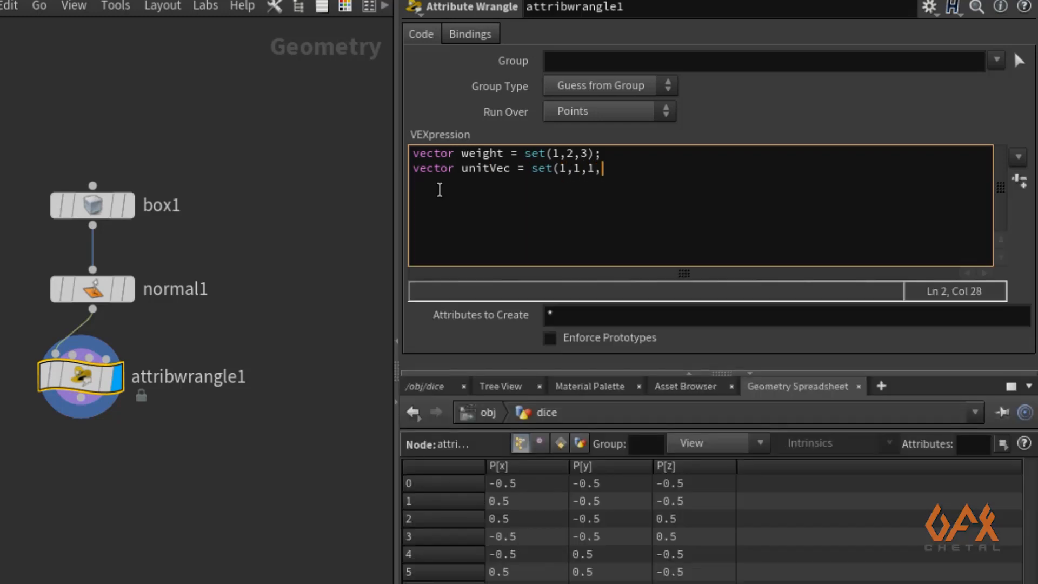
key("BackSpace")
type(");")
key("Return")
key("Return")
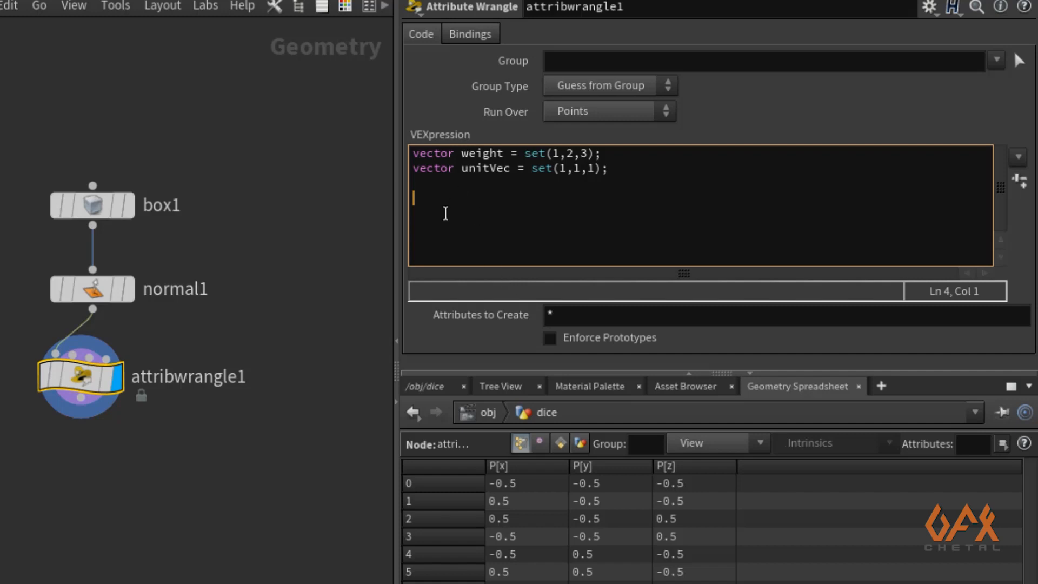
- Compute the side value in the VEX code with "float side = dot(v@N, unitVec);"
type("float sid")
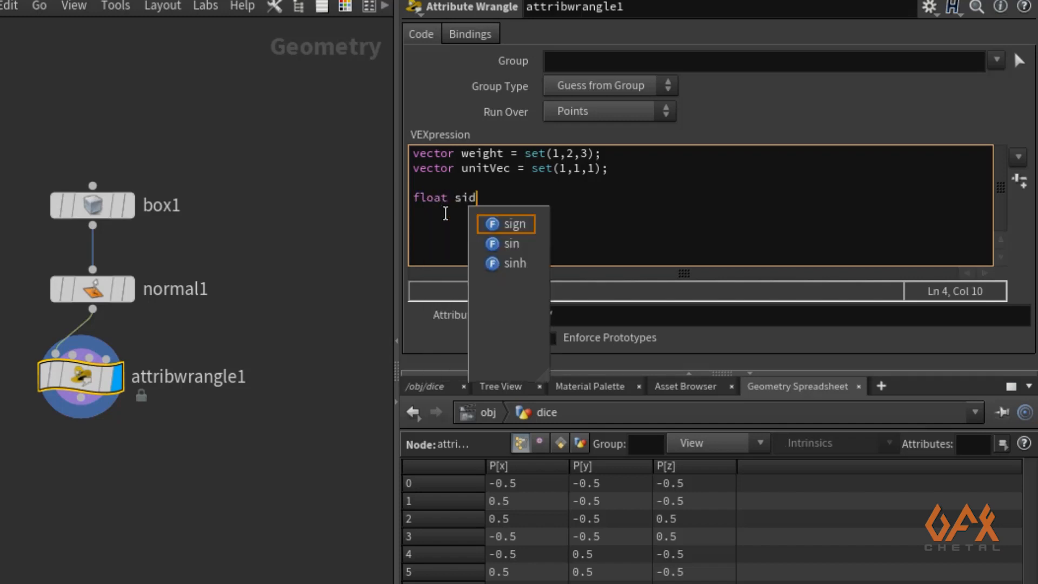
type("e = ")
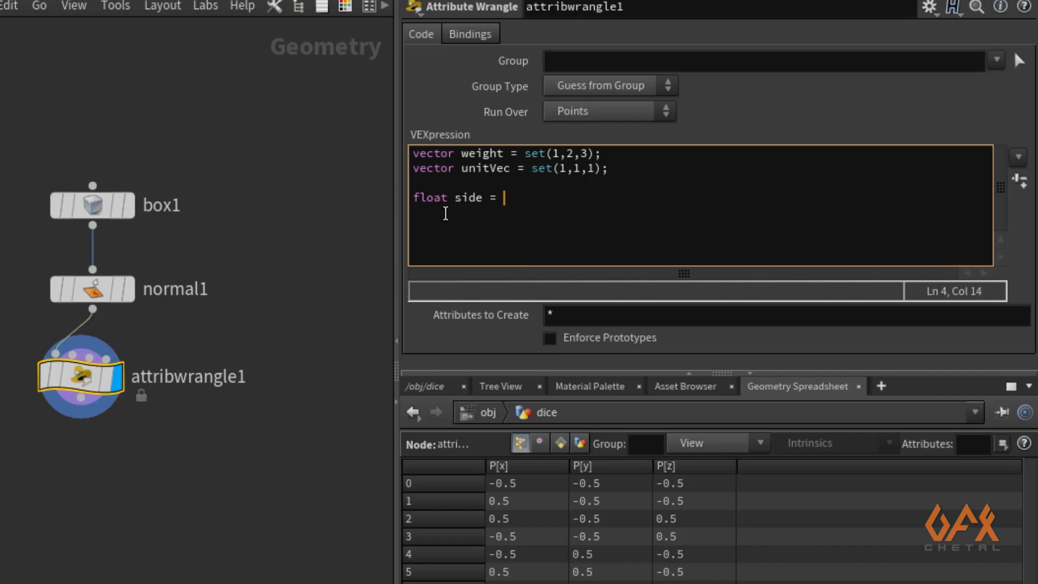
type("dot(@N")
key("Left")
key("Left")
type("v")
key("Right")
key("Right")
type(", unut")
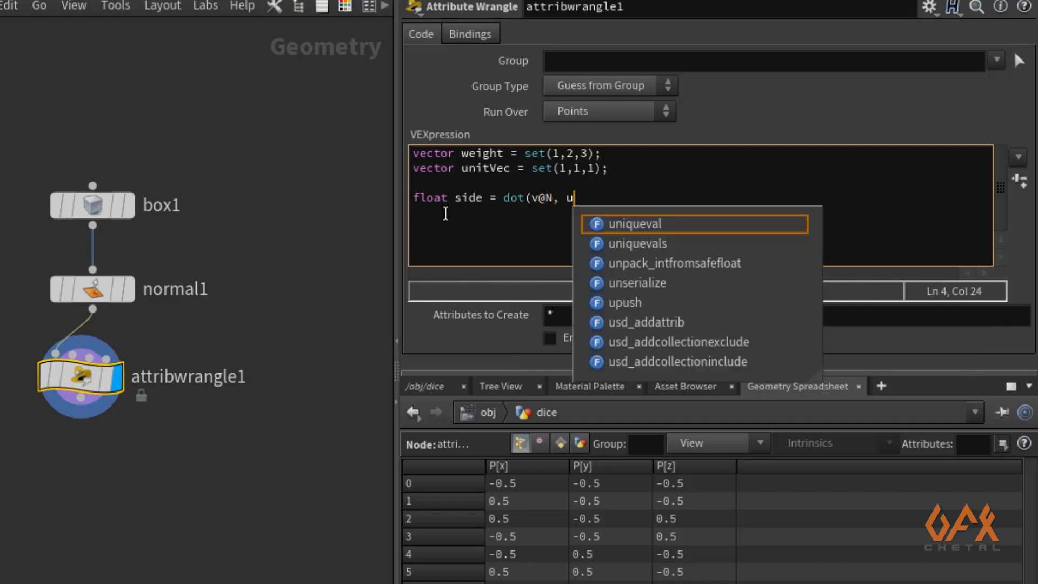
key("BackSpace")
key("BackSpace")
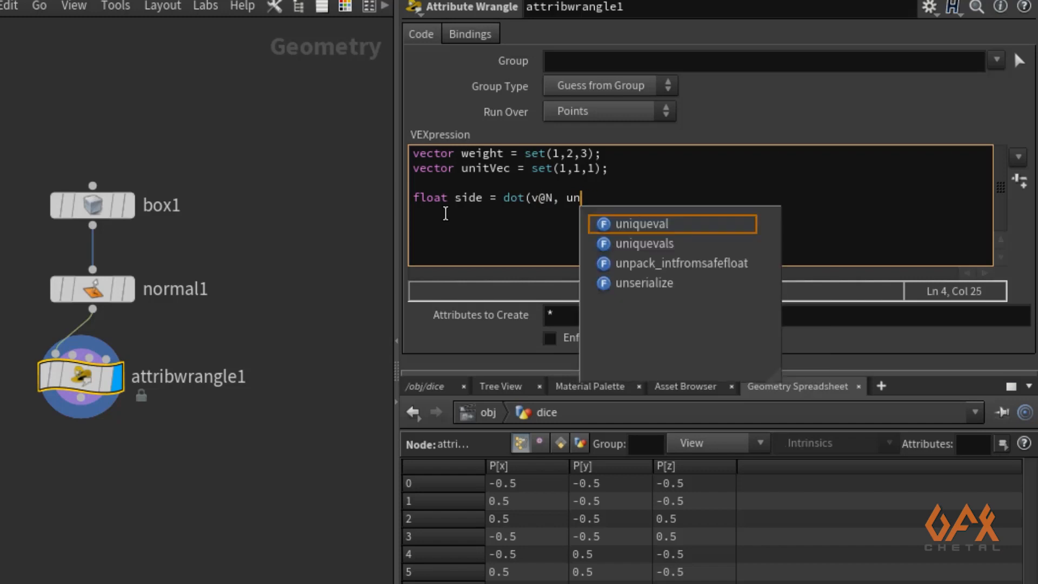
type("itVec")
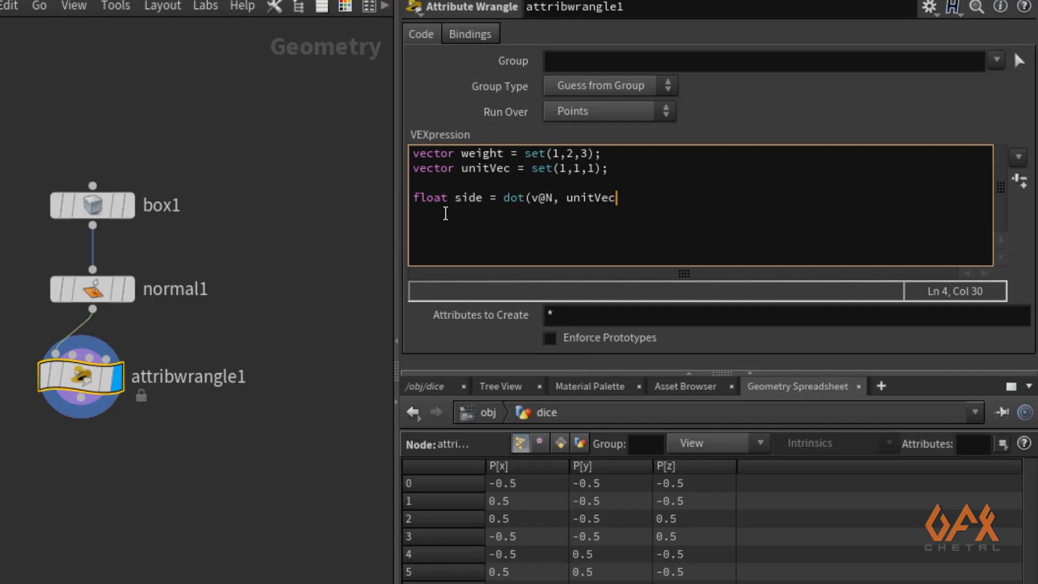
type(");")
key("Return")
- Add the VEX line "i@diceVal = dot(v@N,weight);" and set the wrangle to run over Primitives
type("i@")
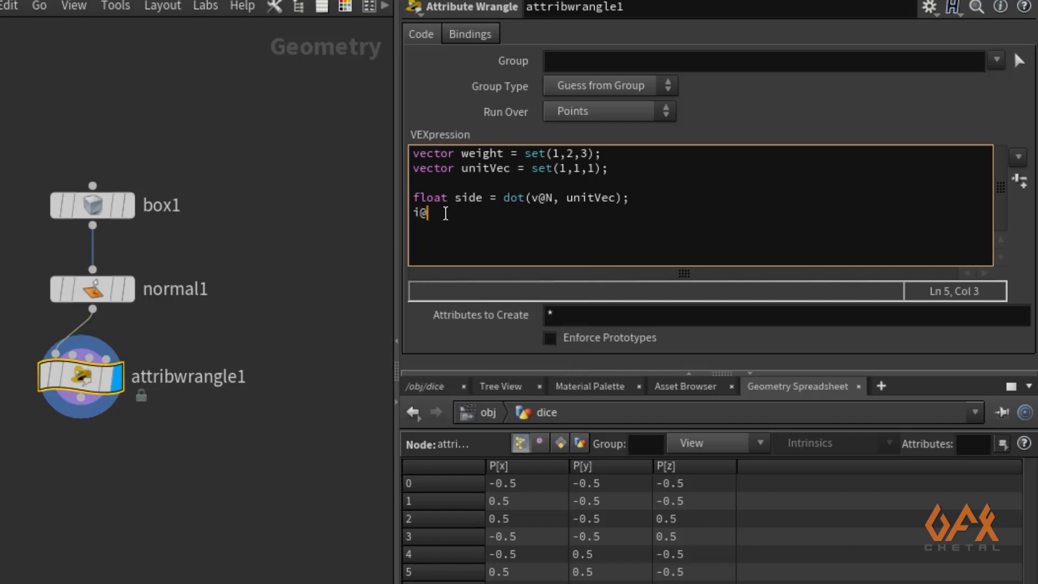
type("dic")
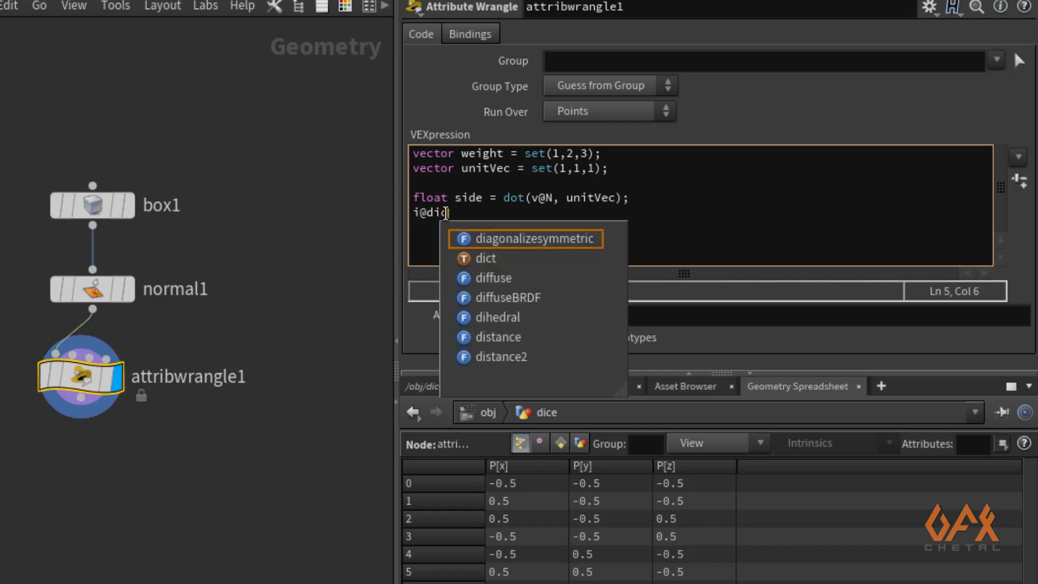
type("eVal")
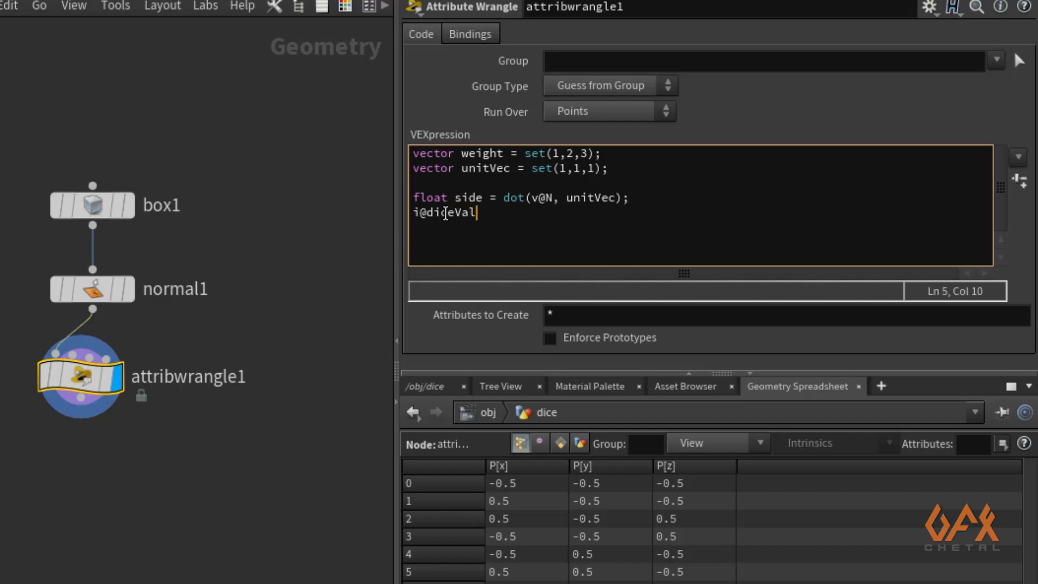
type(" = dot(v@")
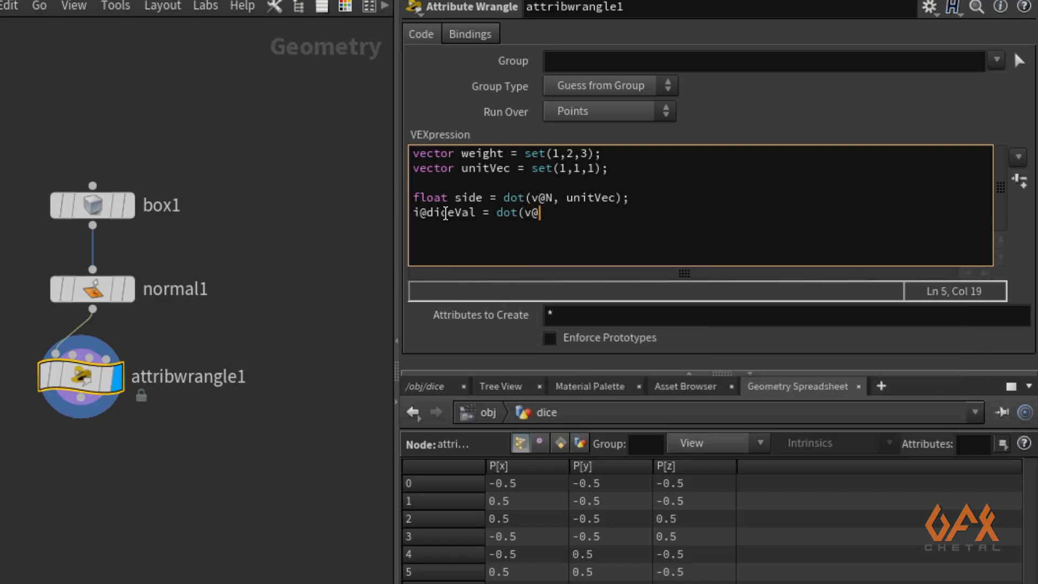
type("N,weight);")
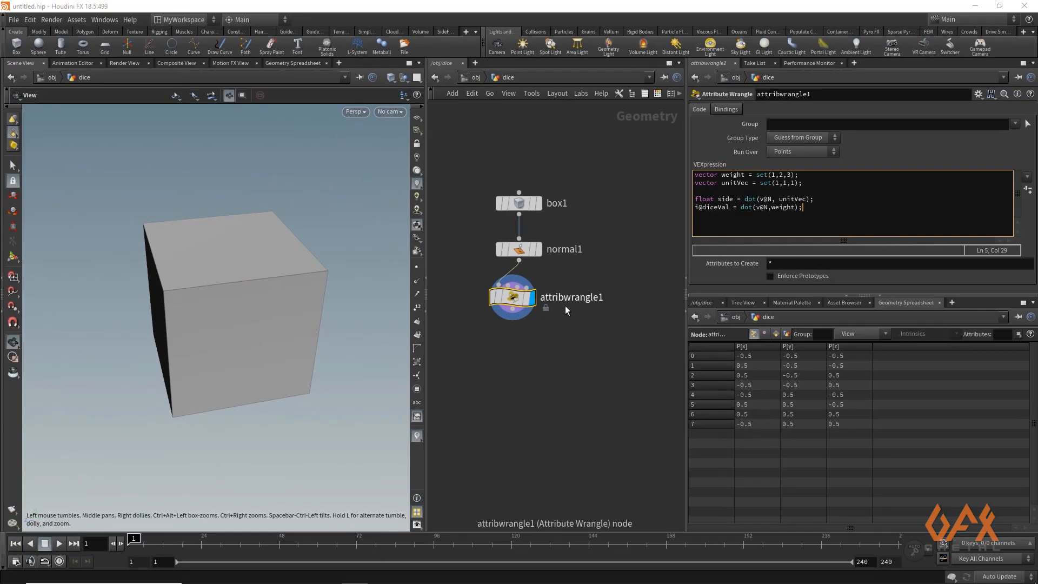
left_click(546, 297)
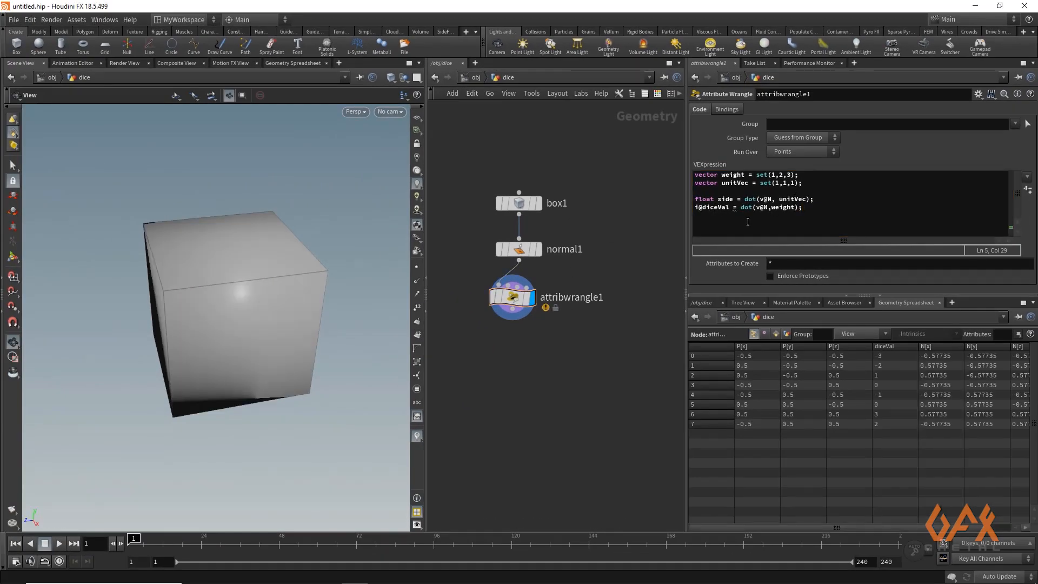
left_click(785, 151)
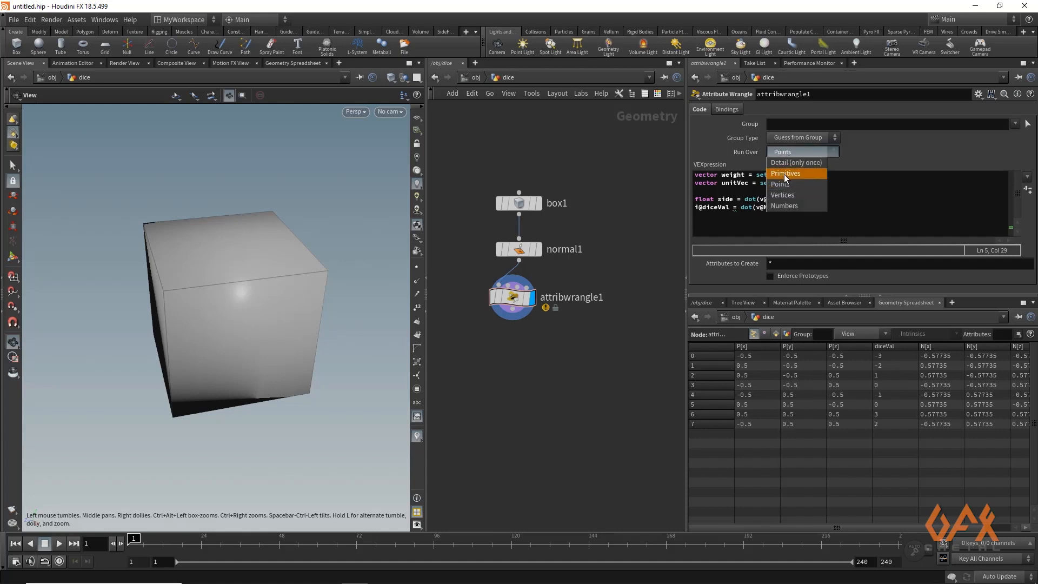
left_click(783, 174)
- Turn on viewport visualization of the diceVal primitive attribute from the wrangle node's information
mouse_move(505, 309)
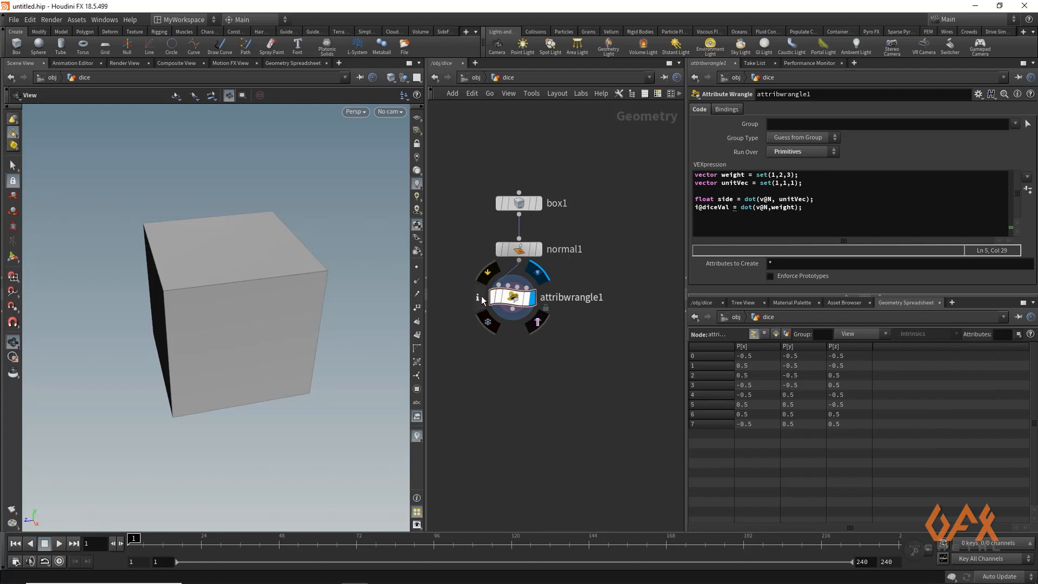
middle_click(533, 310)
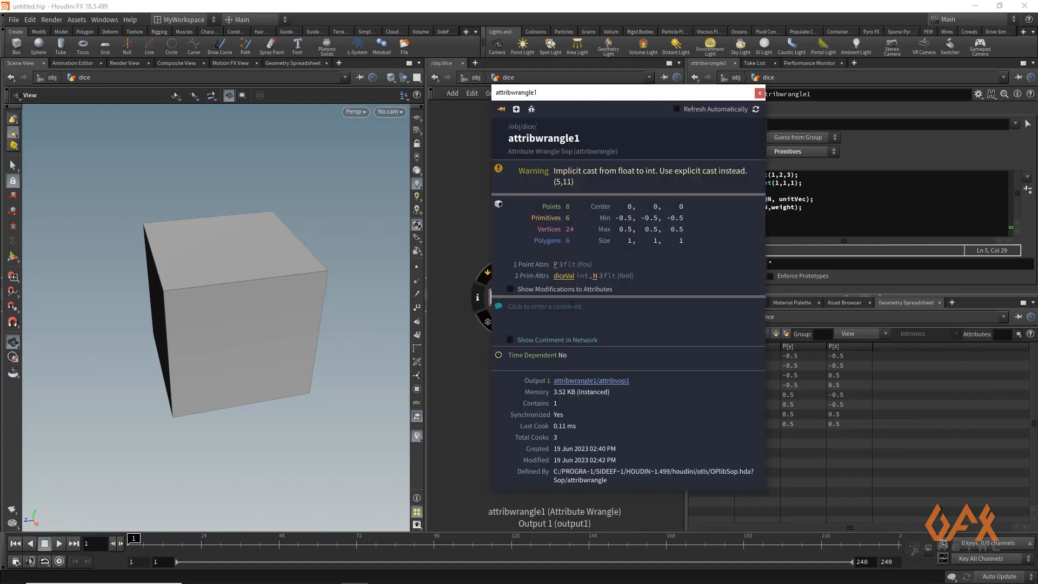
left_click(564, 276)
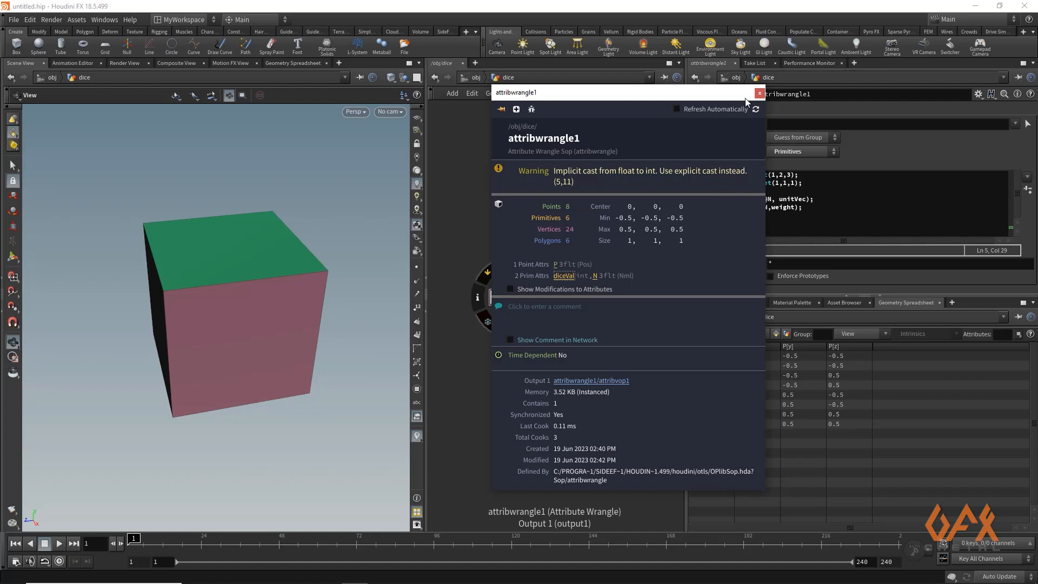
left_click(760, 93)
- Change the diceVal scene visualizer's type to Marker so each face is labelled with its value
left_click(417, 436)
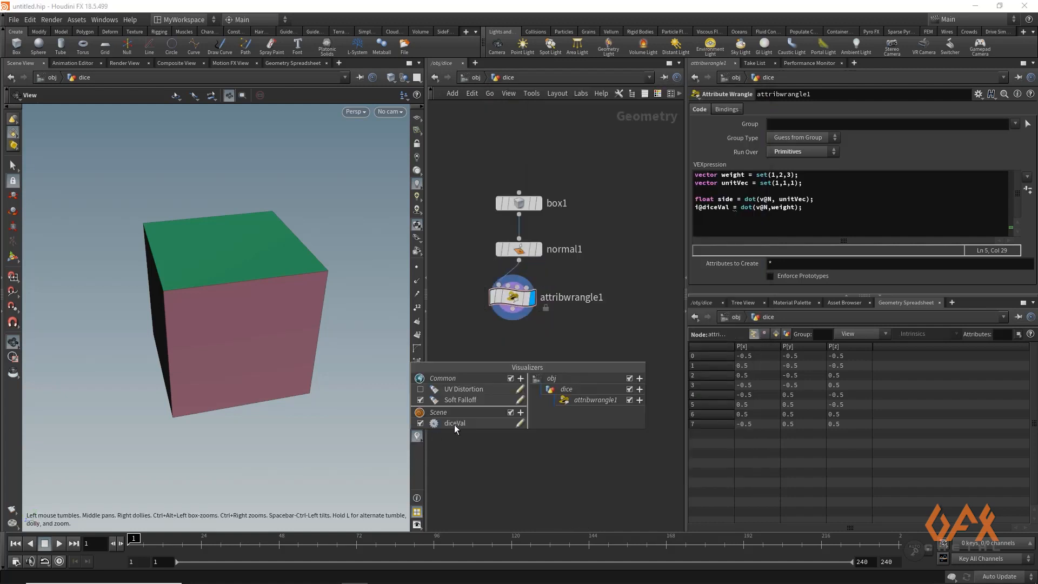
left_click(520, 423)
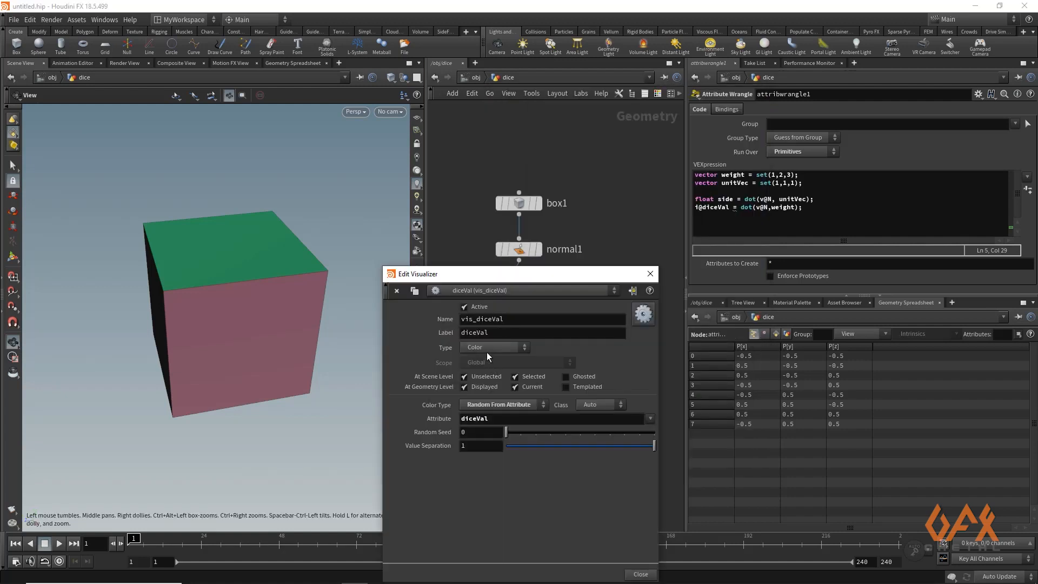
left_click(486, 348)
left_click(484, 358)
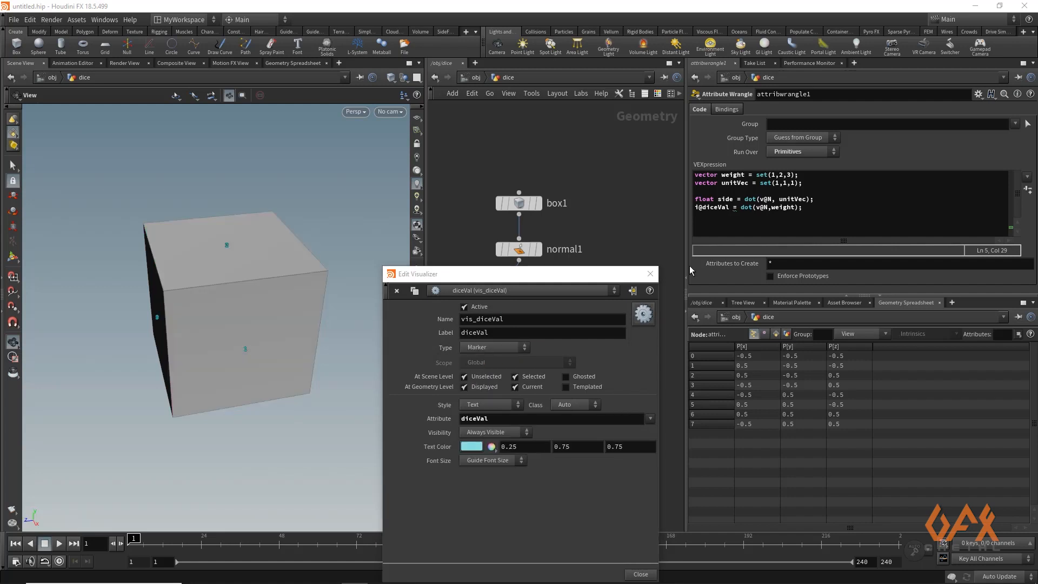
left_click(650, 273)
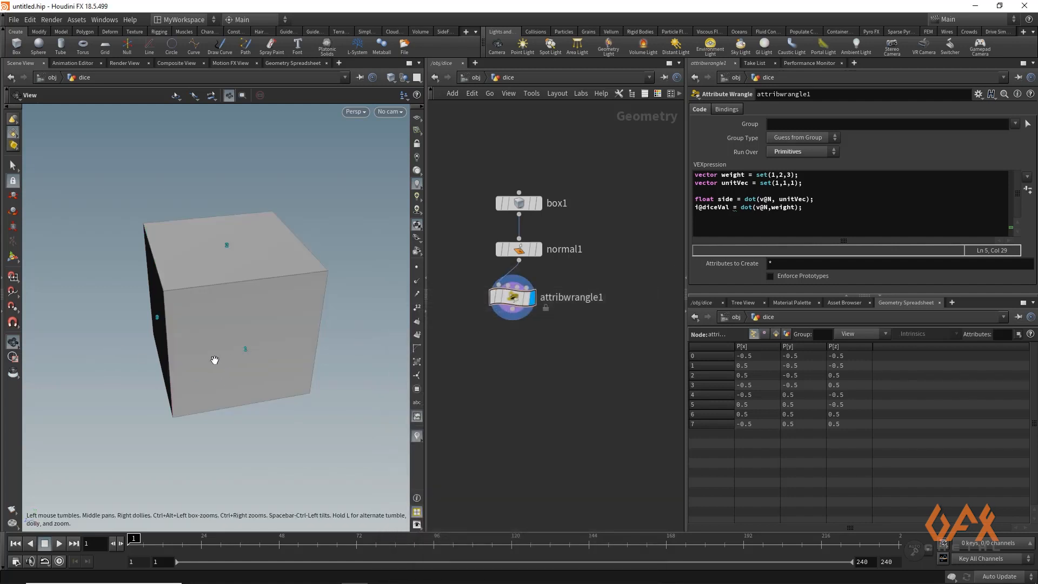
- Examine the diceVal numbers on the different sides of the cube
left_click_drag(213, 359, 245, 348)
left_click_drag(133, 335, 303, 320)
left_click_drag(69, 302, 241, 297)
left_click_drag(186, 431, 255, 490)
left_click_drag(188, 367, 160, 378)
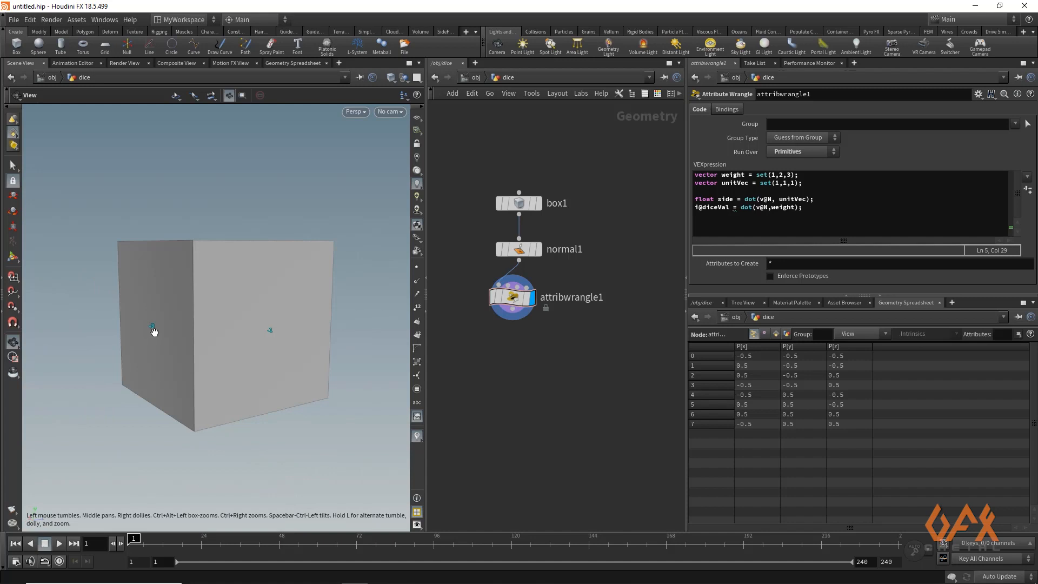
left_click_drag(165, 331, 113, 354)
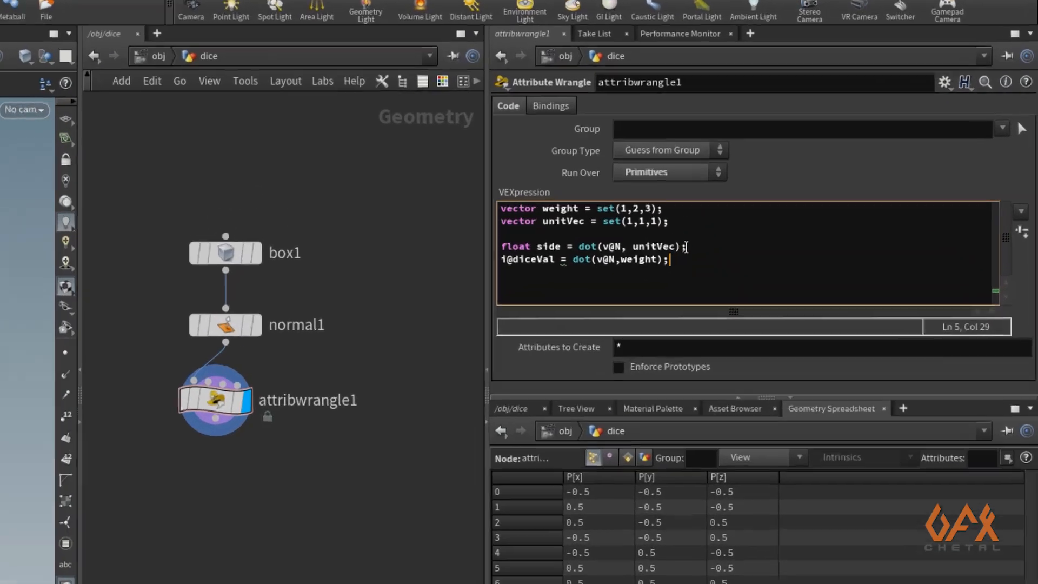
- Leave a blank line below the diceVal line in the VEX code and enlarge the parameter pane downward
left_click_drag(685, 247, 468, 246)
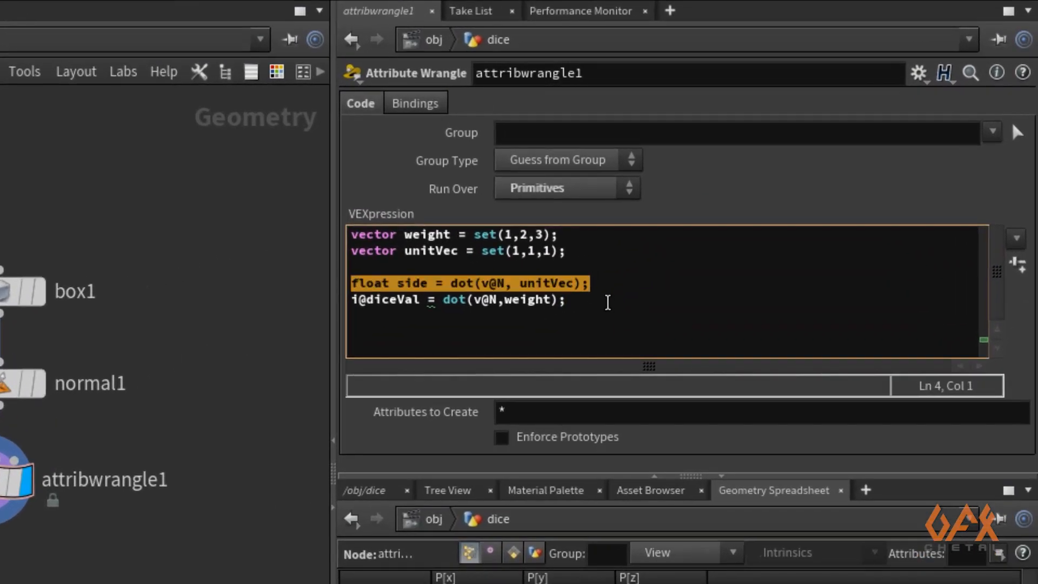
left_click(706, 267)
key("Return")
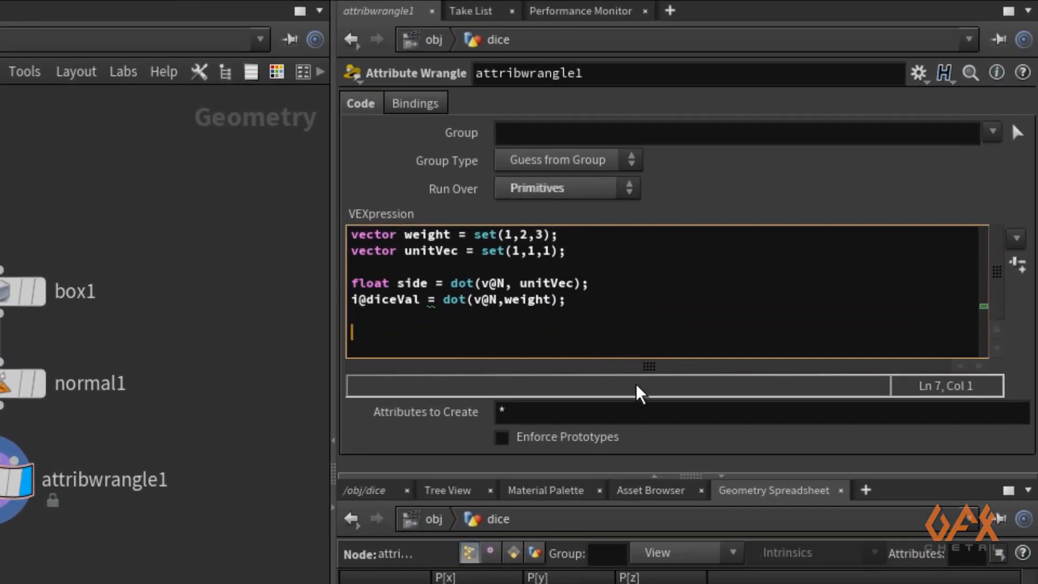
left_click_drag(686, 478, 687, 573)
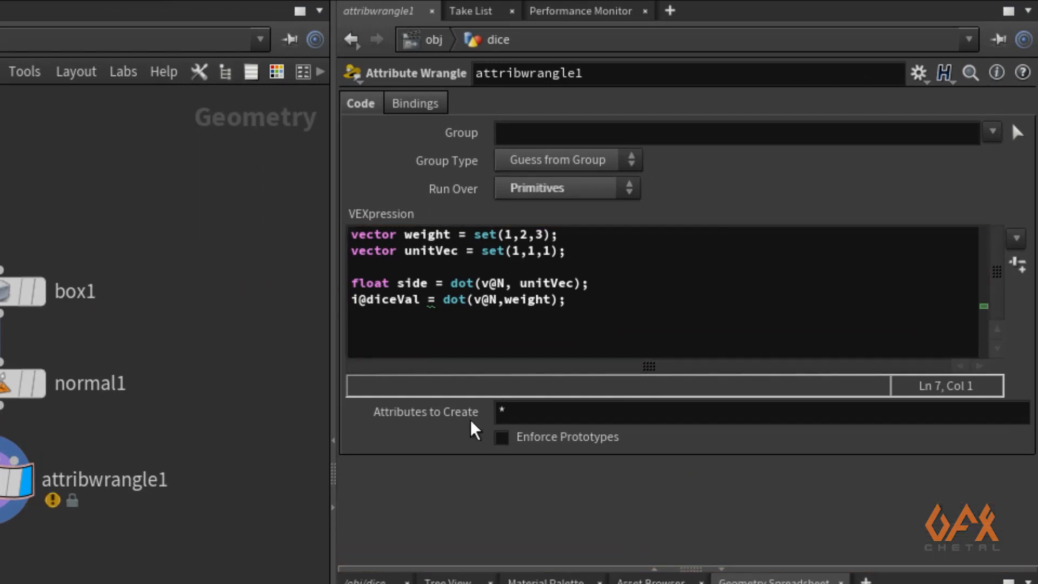
left_click(421, 346)
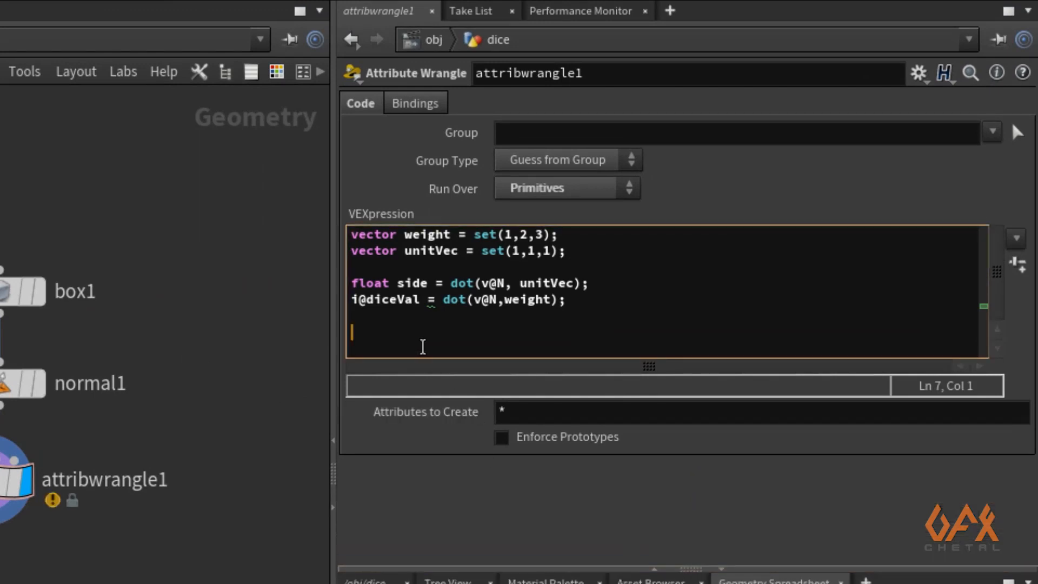
- Open a conditional block in the VEX code with "if(side < 0)" and an opening brace beneath it
type("if(s")
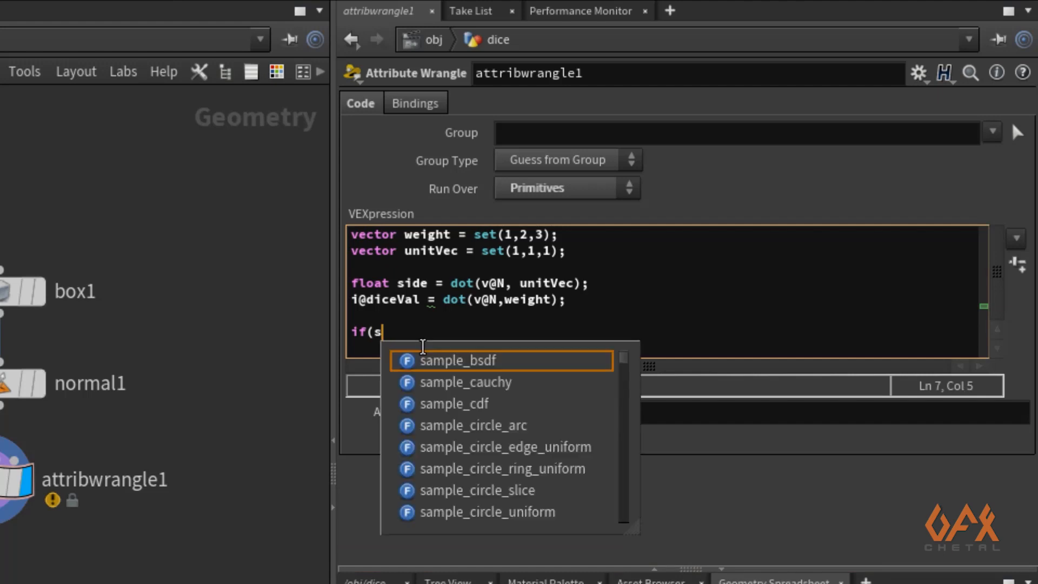
type("ide < 0)")
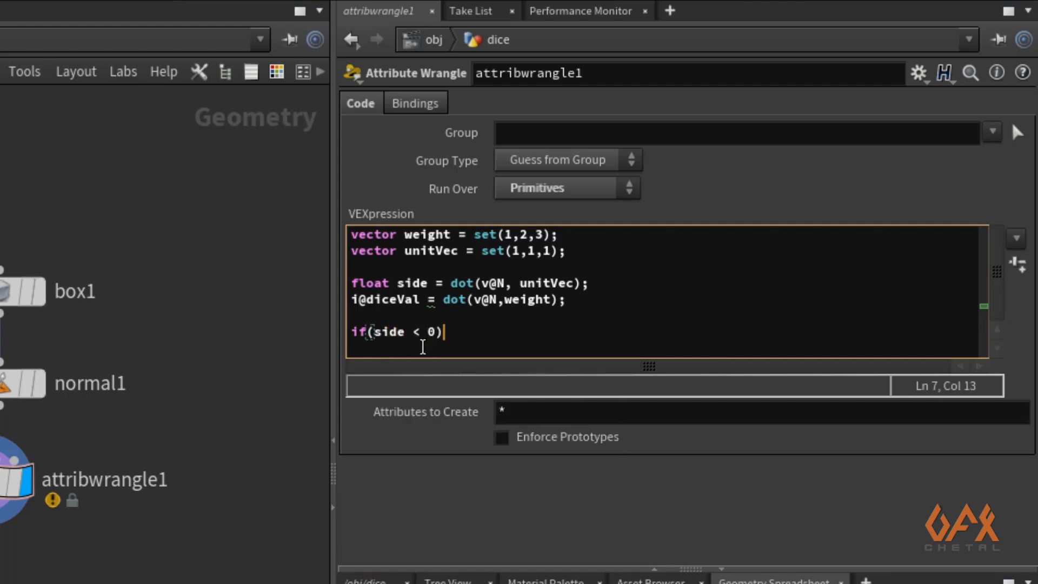
key("Return")
type("{")
key("Return")
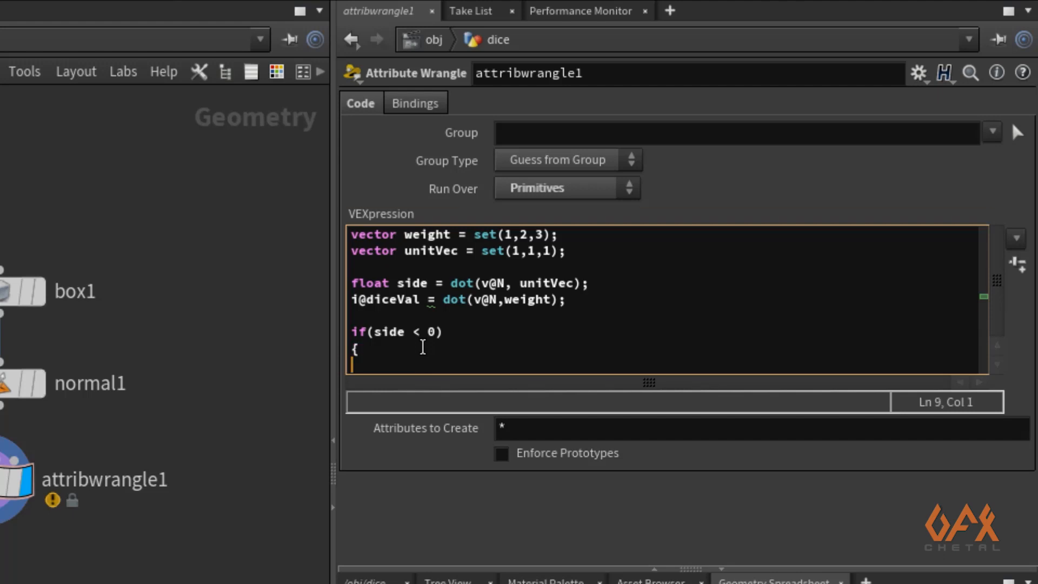
key("Tab")
type("@")
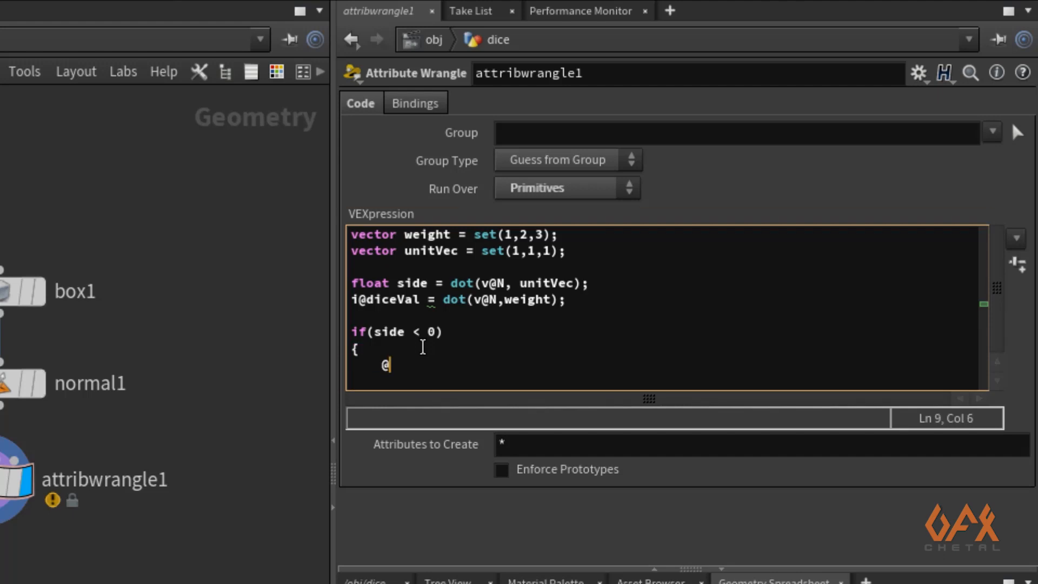
type("di")
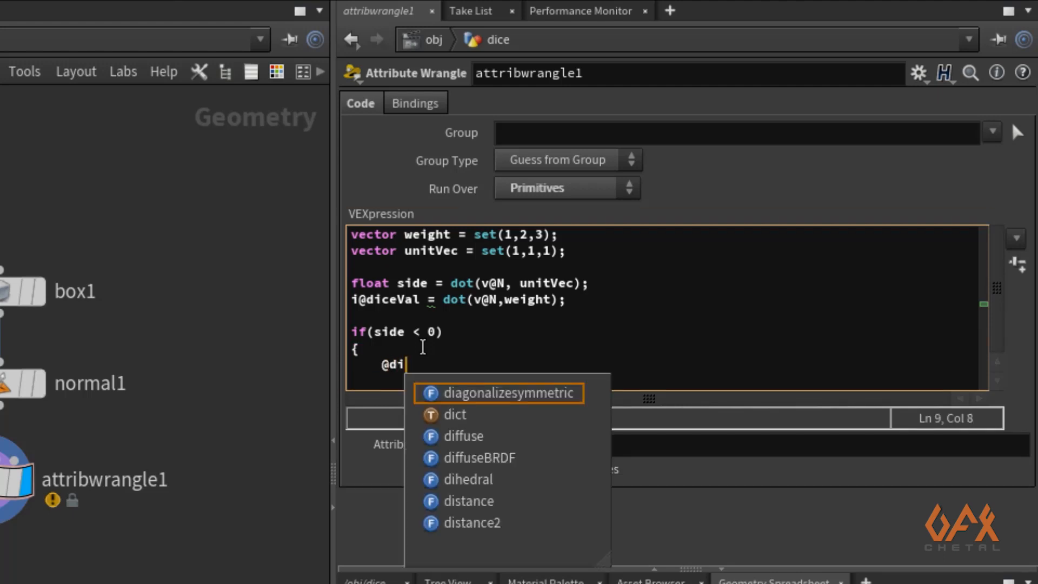
type("ceVal")
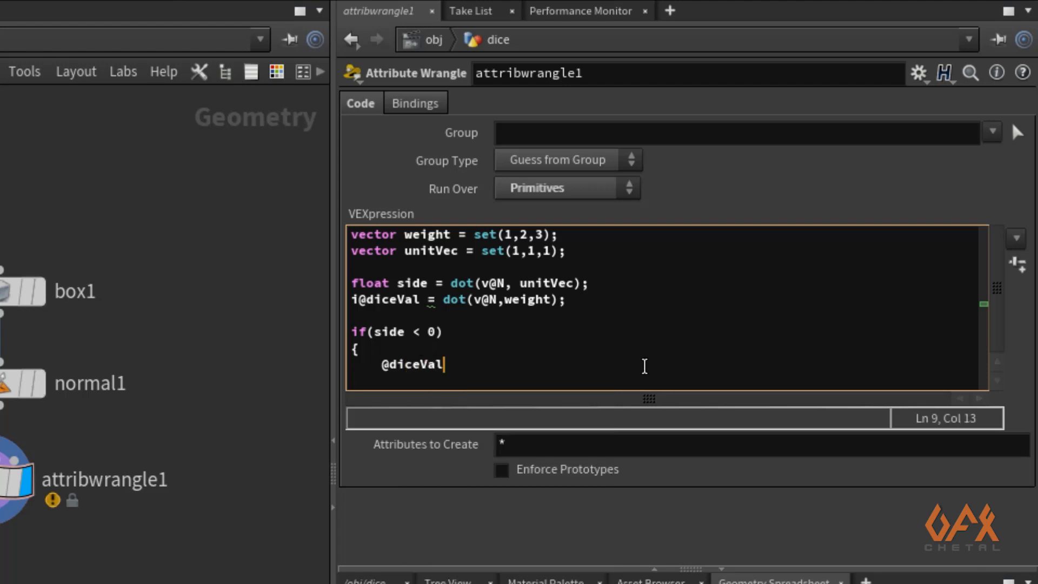
type(" = ")
type("7")
type("+")
type("@")
type("dice")
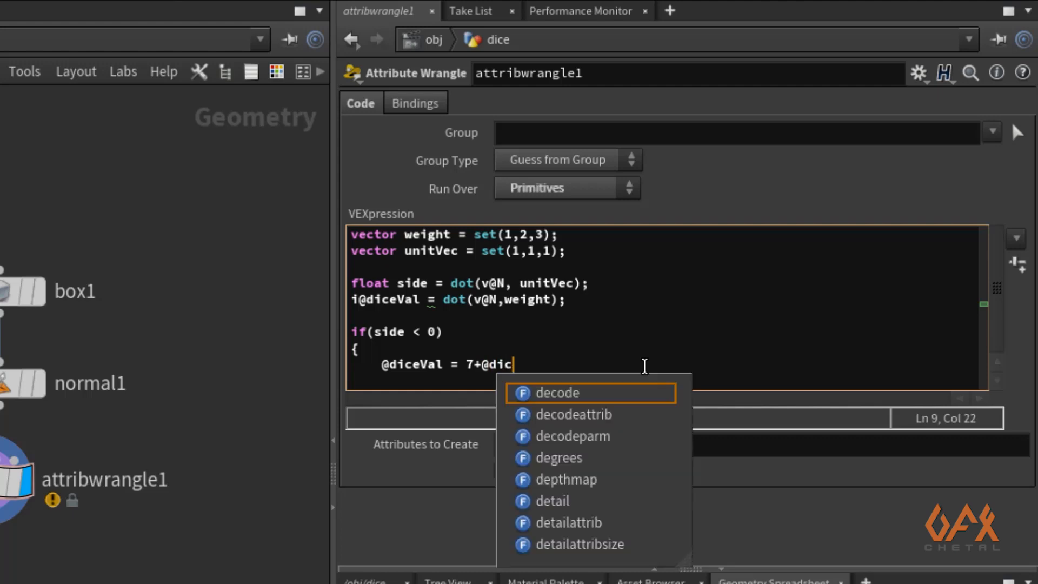
type("Val;")
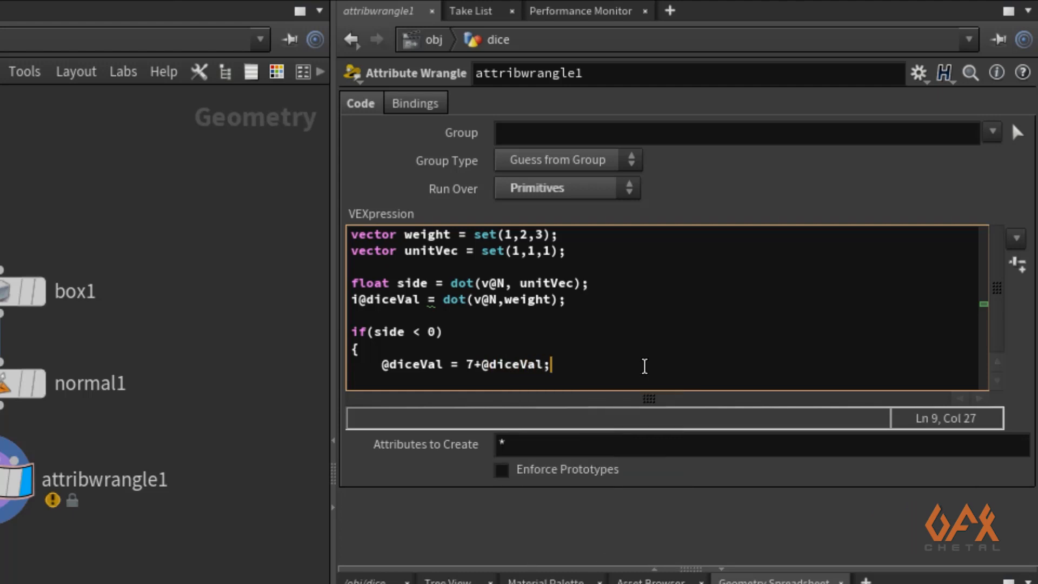
key("Return")
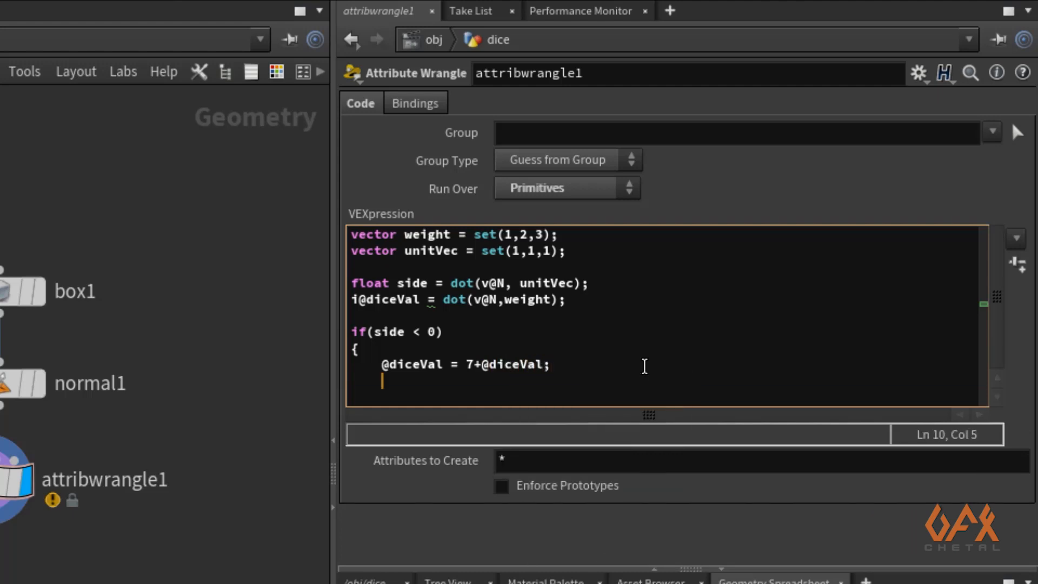
- Close the if block with an unindented closing brace and apply the code
type("}")
left_click(381, 382)
key("BackSpace")
key("BackSpace")
key("BackSpace")
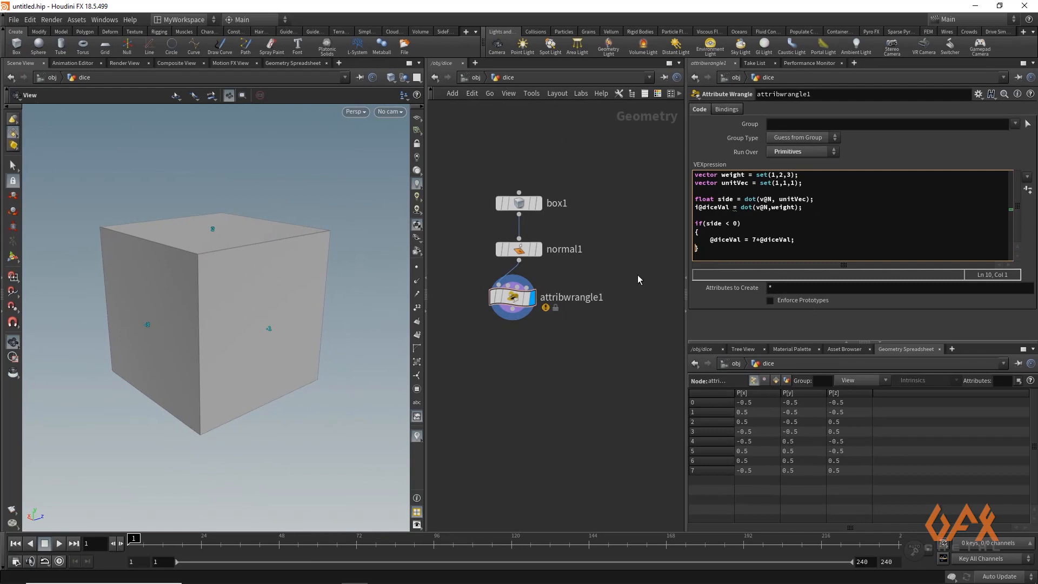
left_click(622, 277)
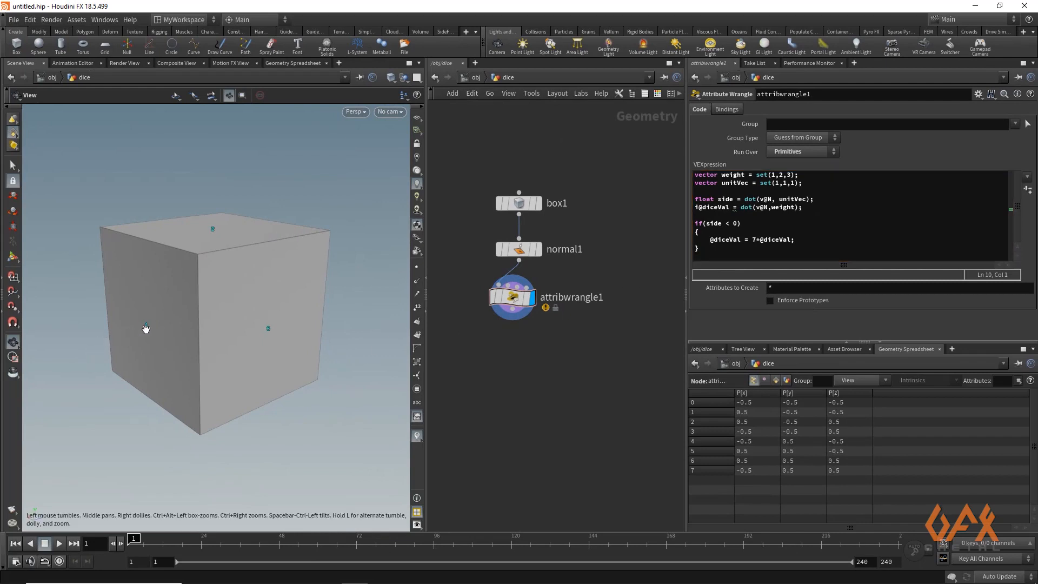
- Check the recalculated diceVal numbers on all faces of the cube, including the underside
mouse_move(225, 331)
left_mouse_down()
mouse_move(92, 318)
mouse_move(267, 323)
mouse_move(296, 199)
left_mouse_up()
mouse_move(265, 446)
left_mouse_down()
mouse_move(259, 350)
mouse_move(190, 171)
left_mouse_up()
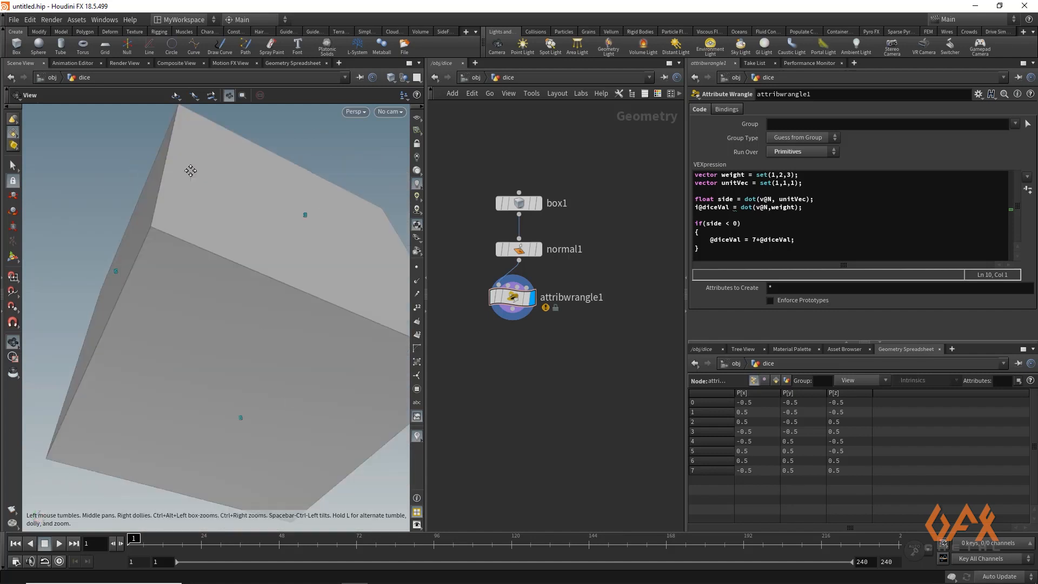
left_click_drag(146, 308, 169, 351)
right_click_drag(173, 341, 3, 346)
left_click_drag(209, 358, 58, 363)
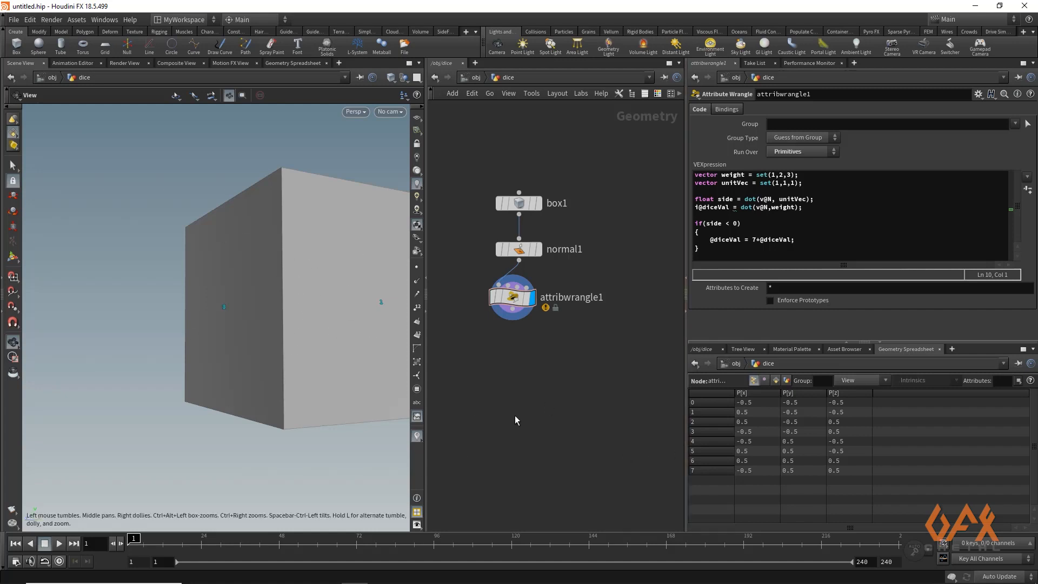
middle_click_drag(515, 415, 592, 431)
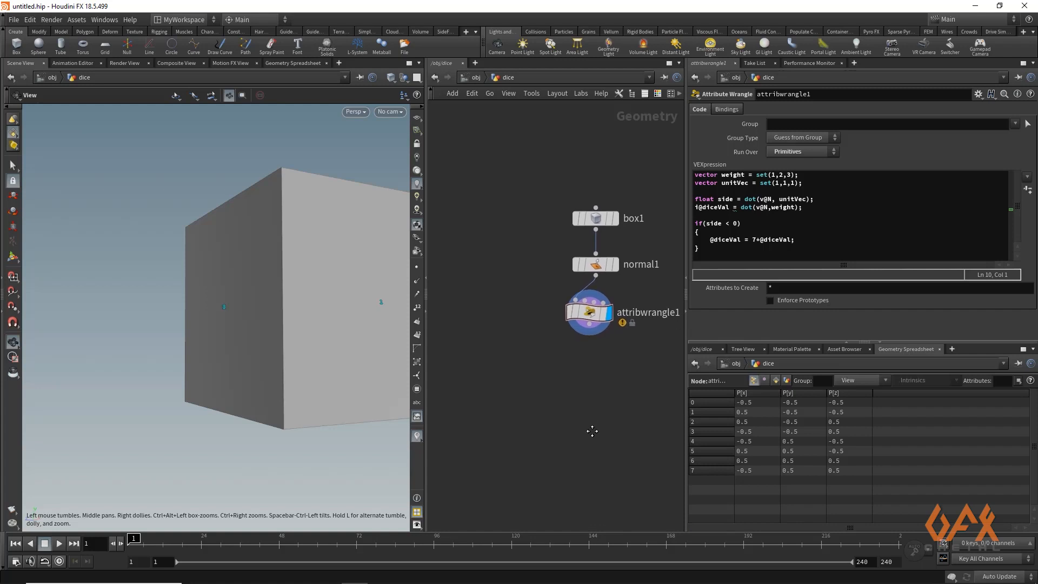
middle_click_drag(497, 245, 532, 254)
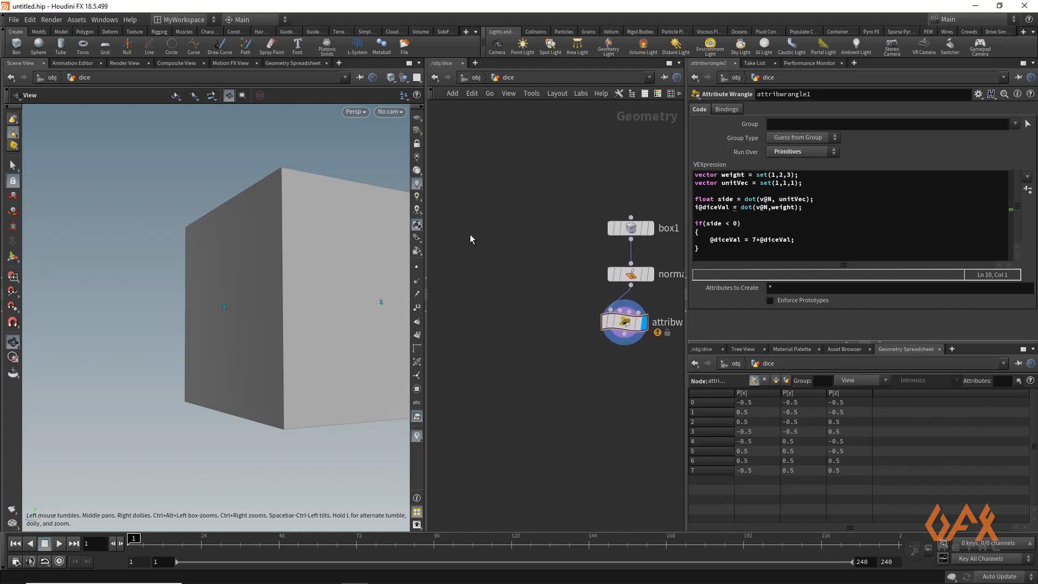
- Add a Line node in the empty network space beside the box chain
key("Tab")
key("Escape")
key("Return")
left_click(490, 235)
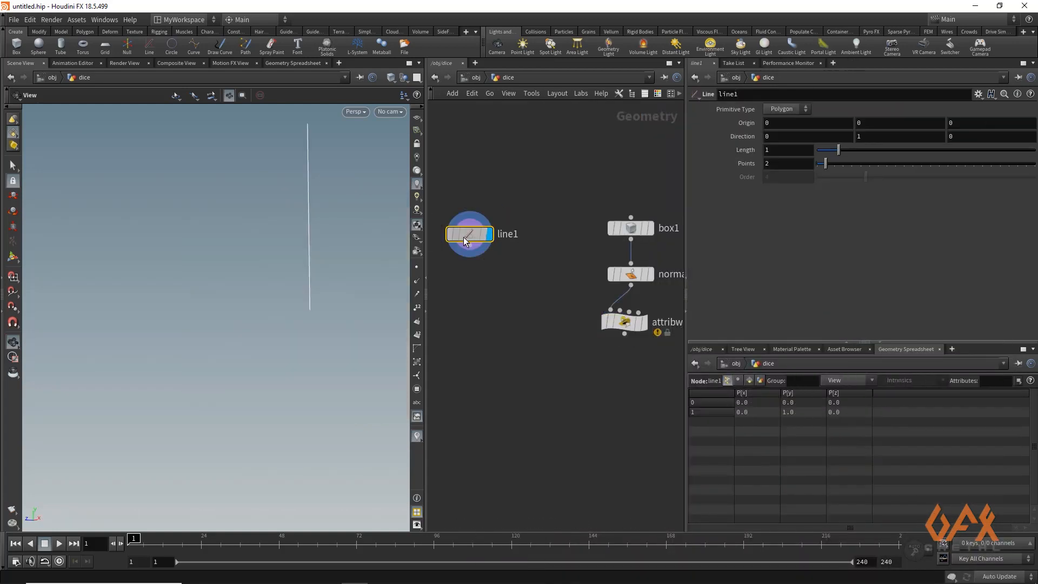
scroll(338, 270, "down", 4)
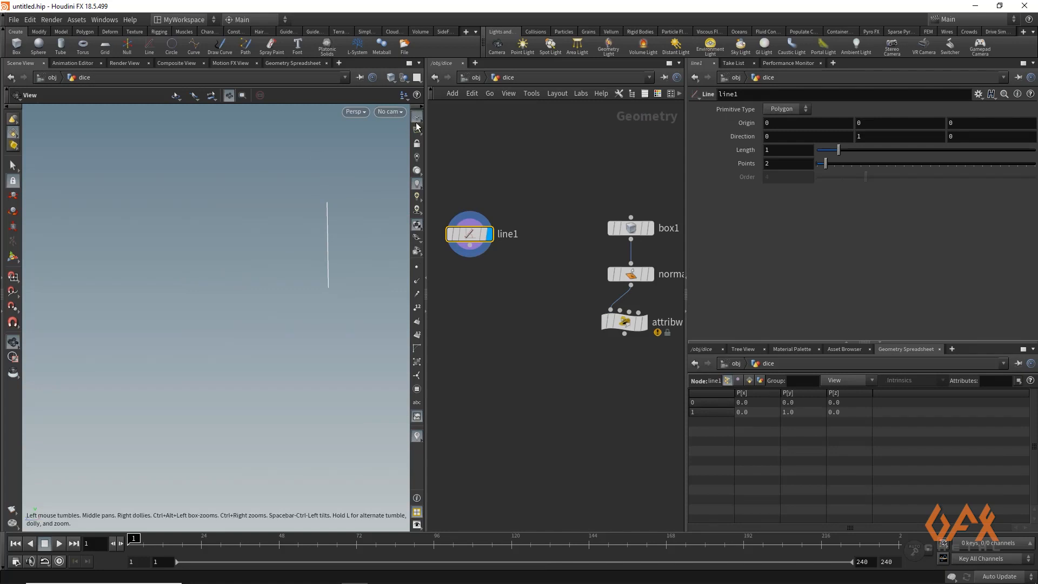
- Show the reference grid in the viewport and frame the line against it
left_click(416, 124)
left_click_drag(244, 250, 299, 267)
middle_click_drag(298, 266, 261, 273)
left_click_drag(284, 297, 303, 296)
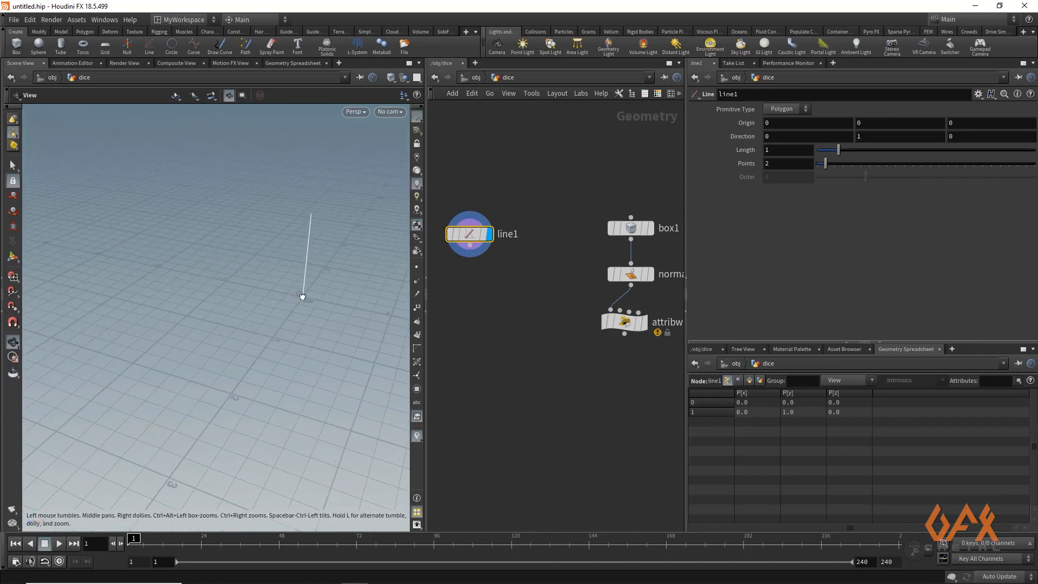
- Centre the line on the origin by referencing its length in Origin Y with the expression -ch("dist")/2
right_click(776, 148)
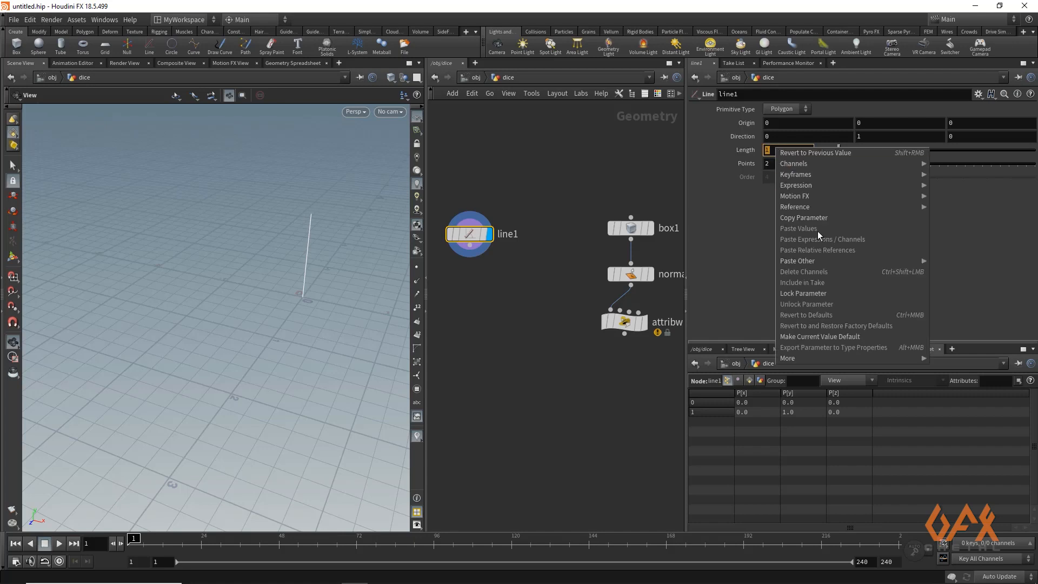
left_click(806, 217)
left_click(865, 123)
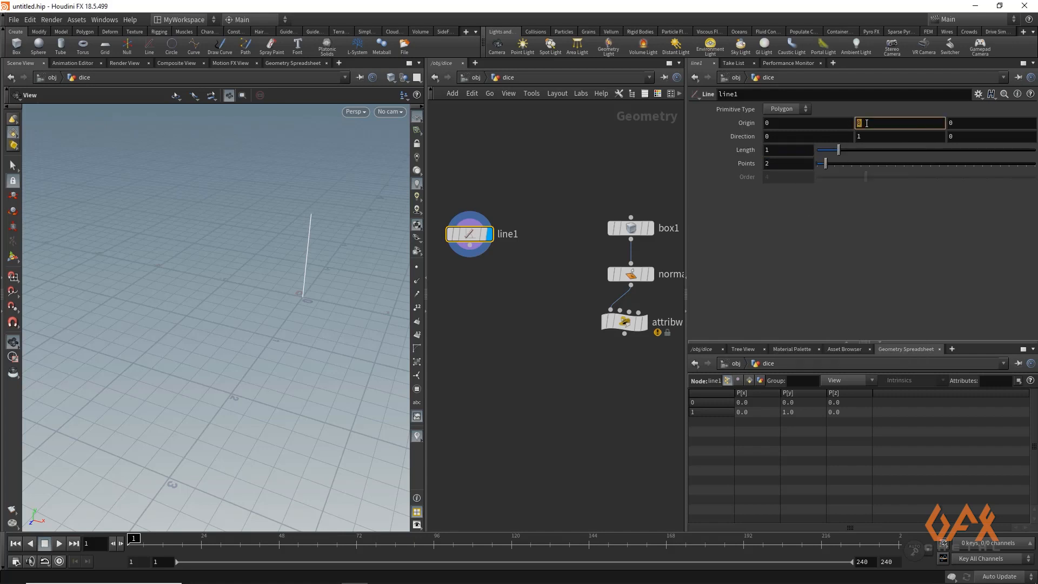
right_click(866, 123)
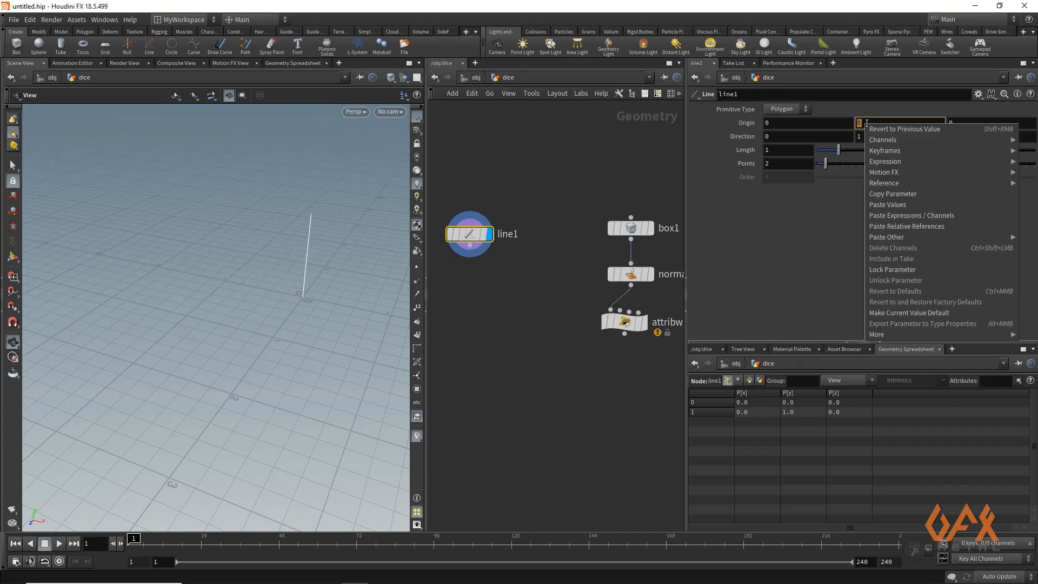
left_click(893, 230)
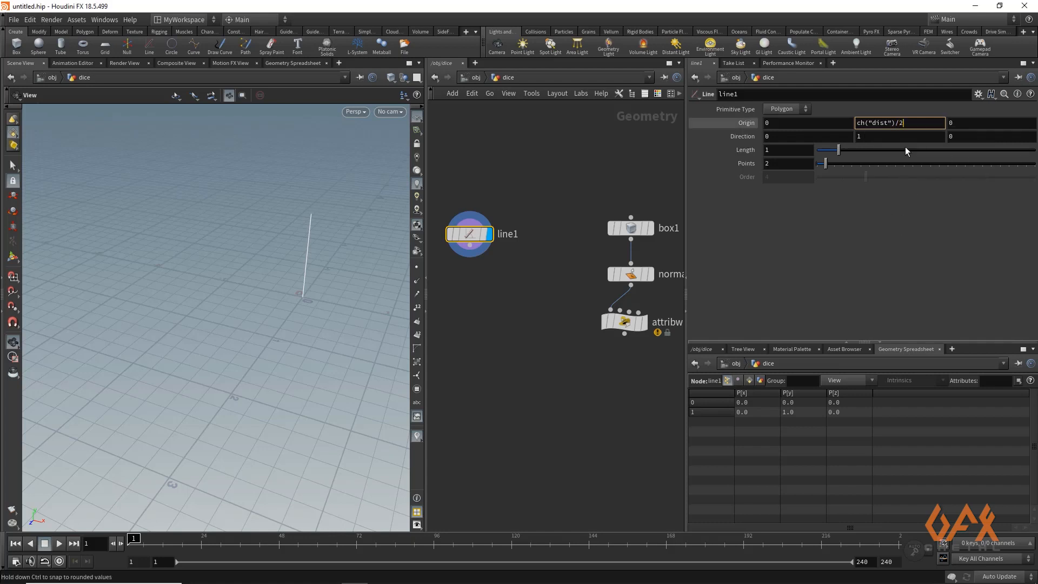
left_click(856, 123)
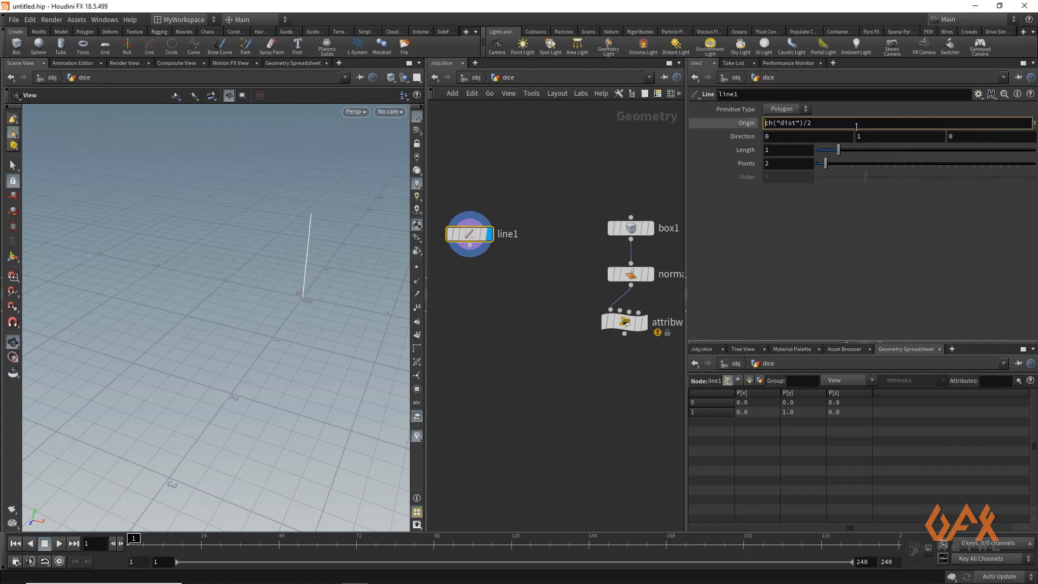
type("-")
key("Return")
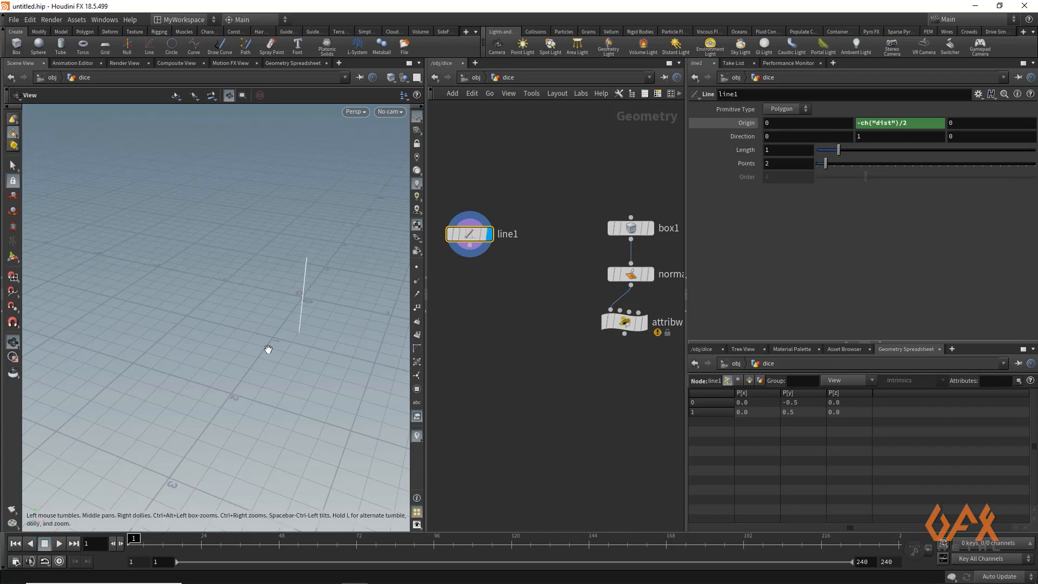
left_click_drag(290, 319, 319, 266)
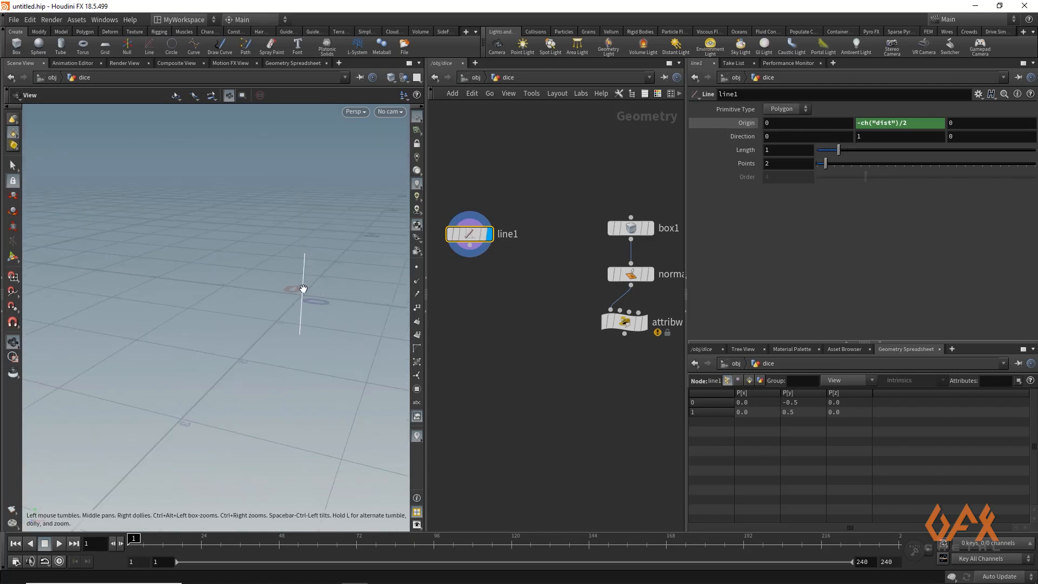
- Set the line's point count to 3 and display point numbers in the viewport
left_click(773, 164)
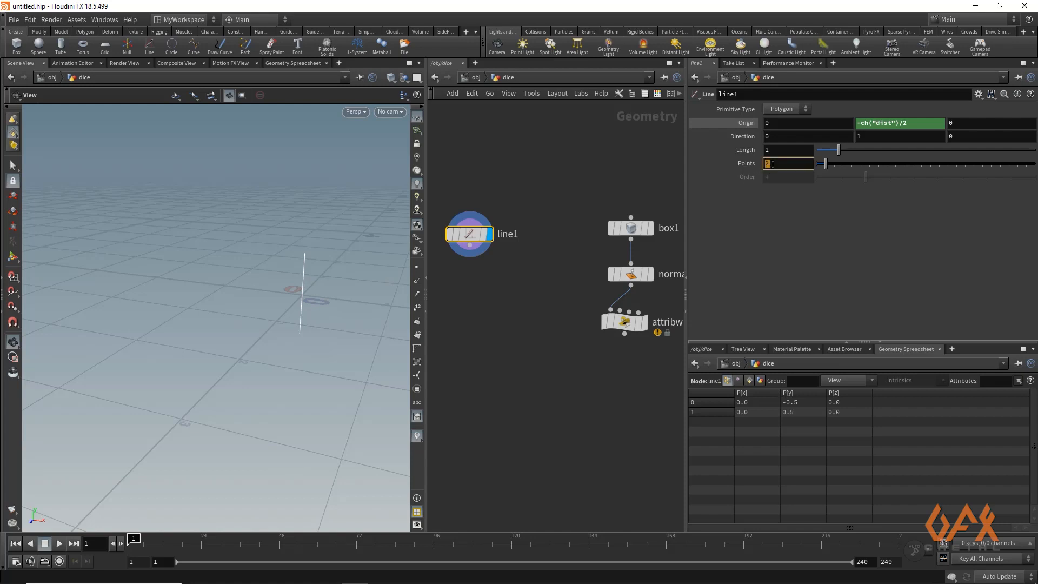
type("3")
key("Return")
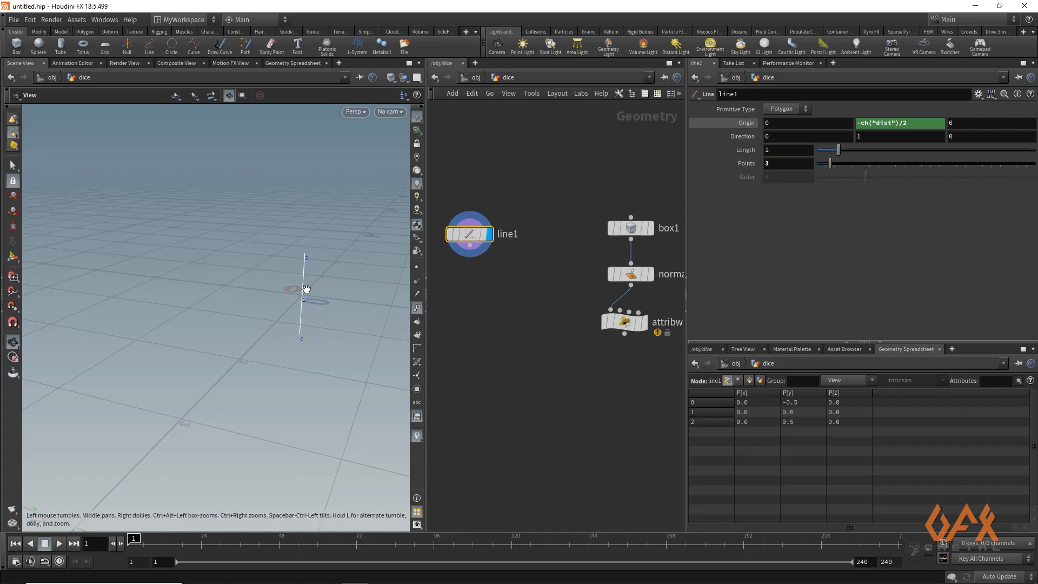
middle_click_drag(303, 290, 260, 285)
right_click_drag(259, 285, 206, 276)
left_click_drag(238, 276, 238, 290)
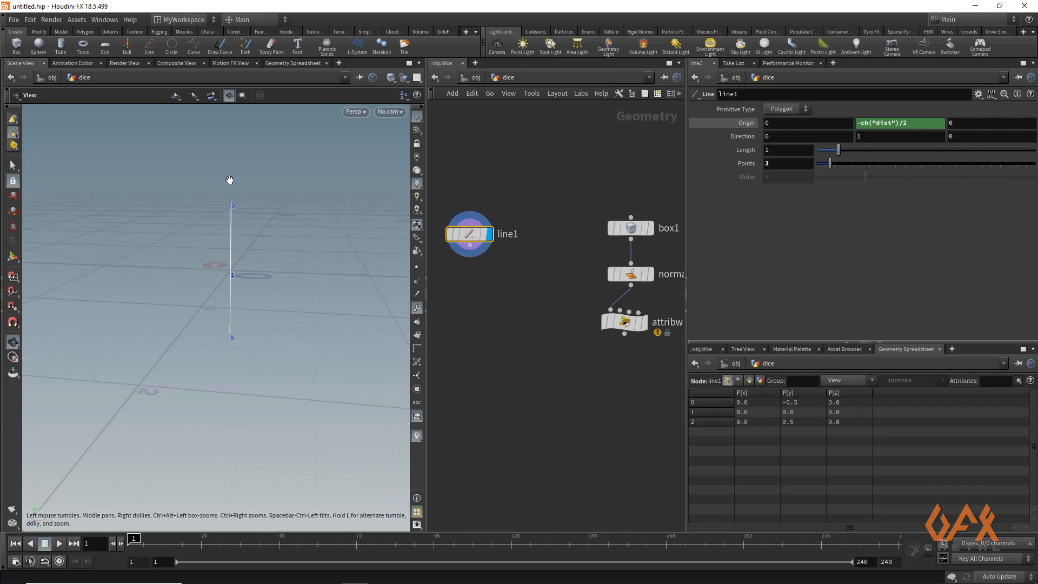
- Append a Sort node to line1, display it and set its point sort to Proximity to Point
middle_click_drag(470, 317, 483, 321)
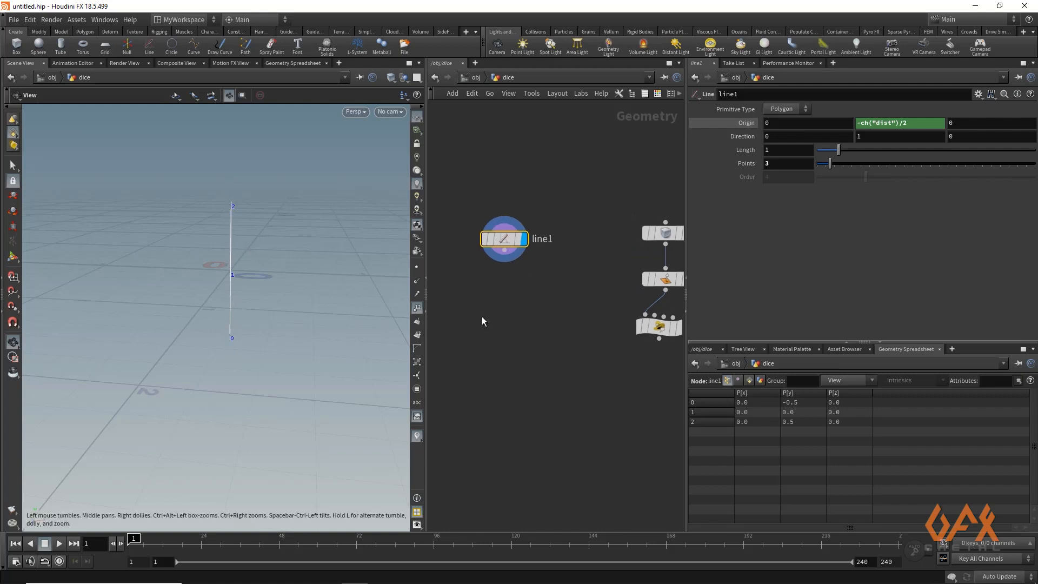
left_click(504, 250)
left_click(494, 295)
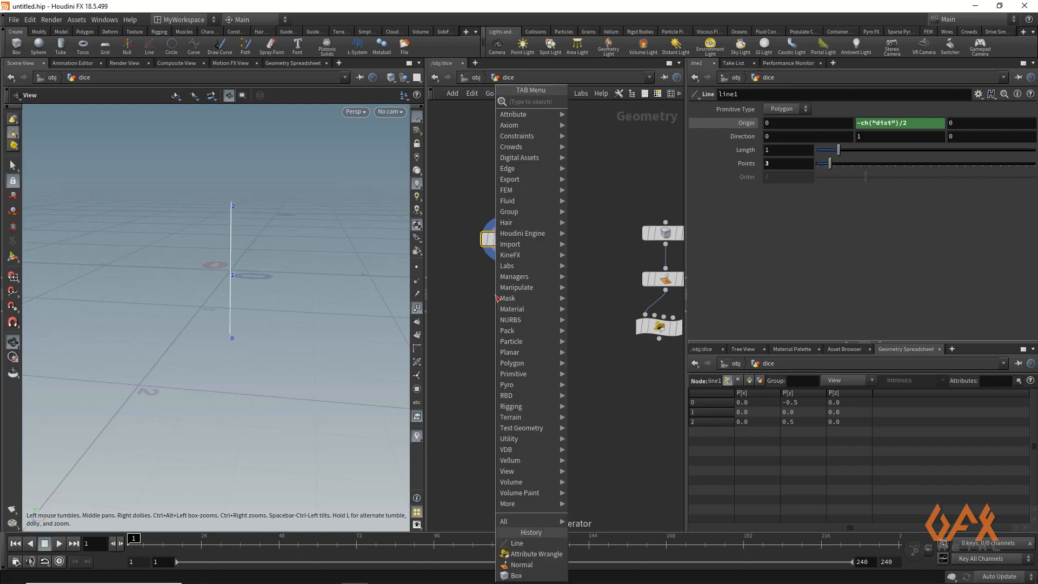
type("sort")
key("Return")
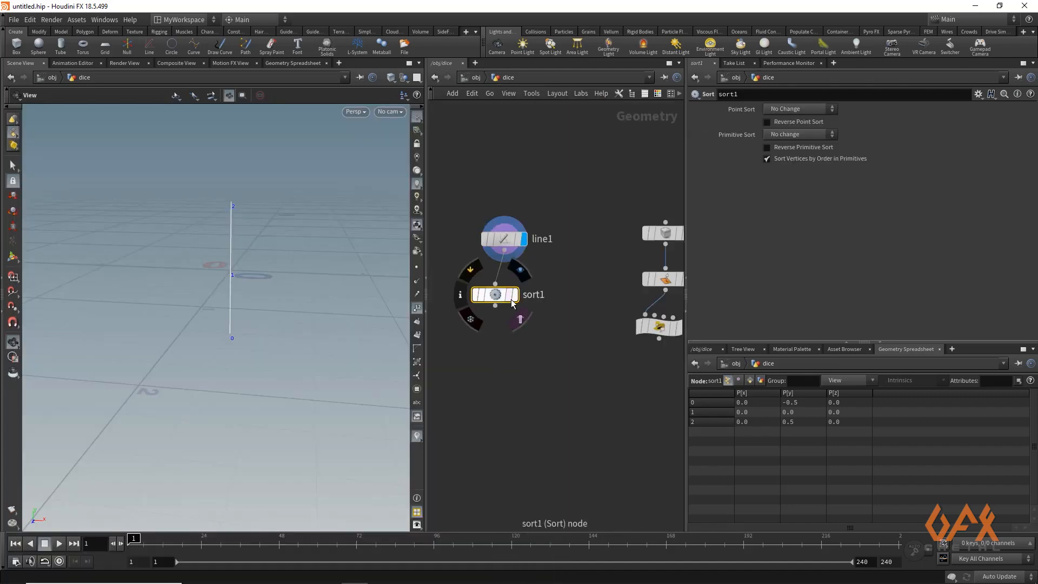
left_click(799, 109)
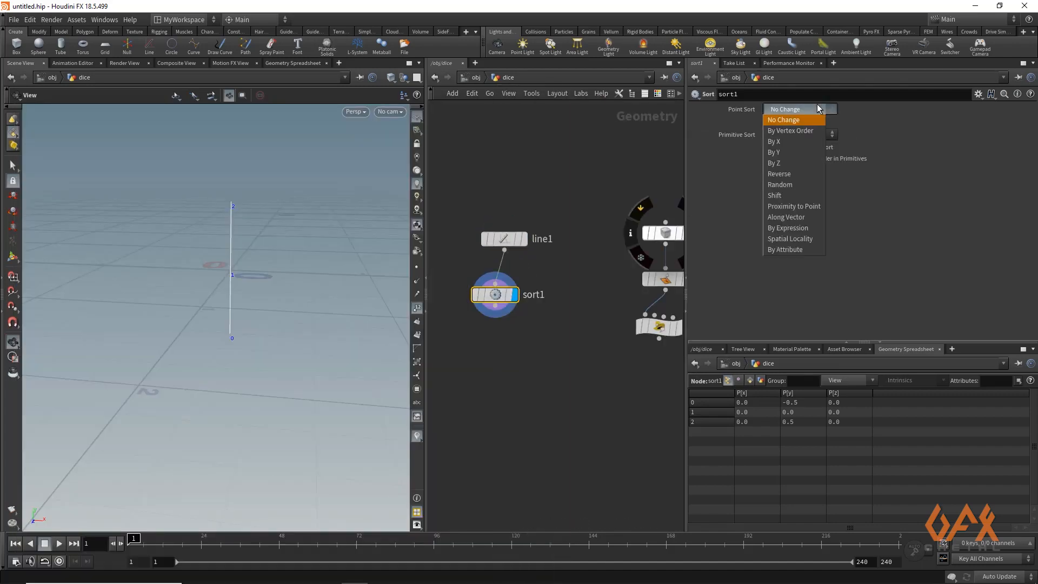
left_click(802, 210)
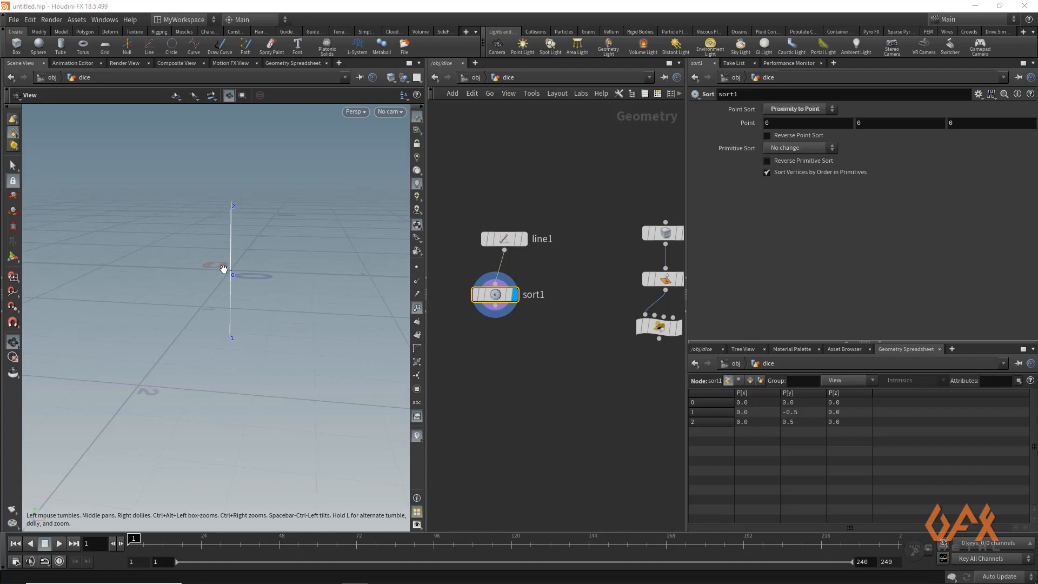
- Append a Transform node to sort1, display it and set its Z rotation to 45
left_click_drag(495, 308, 495, 342)
key("Tab")
type("transf")
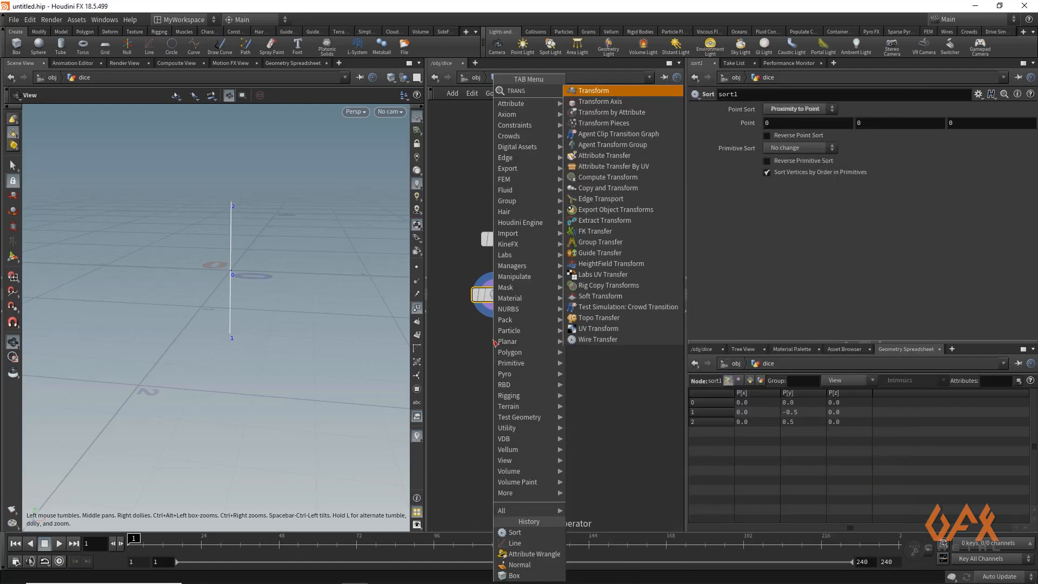
key("Return")
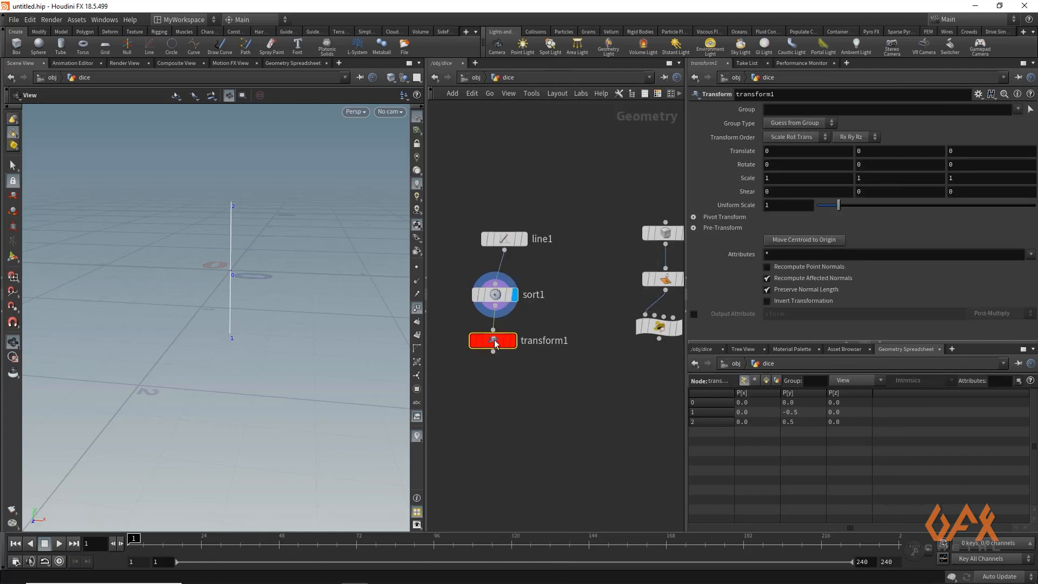
left_click(513, 340)
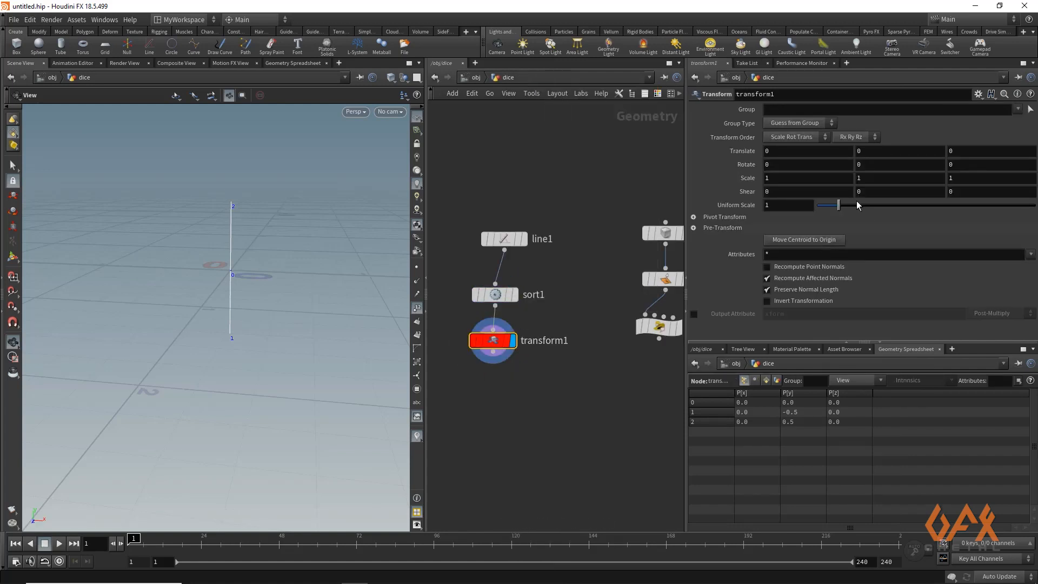
left_click(977, 166)
key("Return")
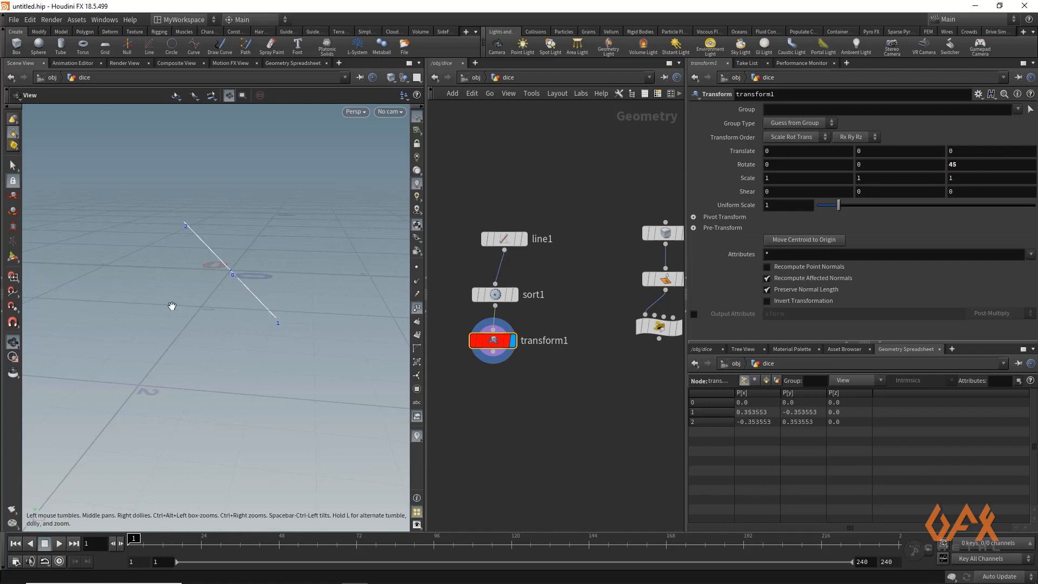
left_click_drag(237, 302, 157, 359)
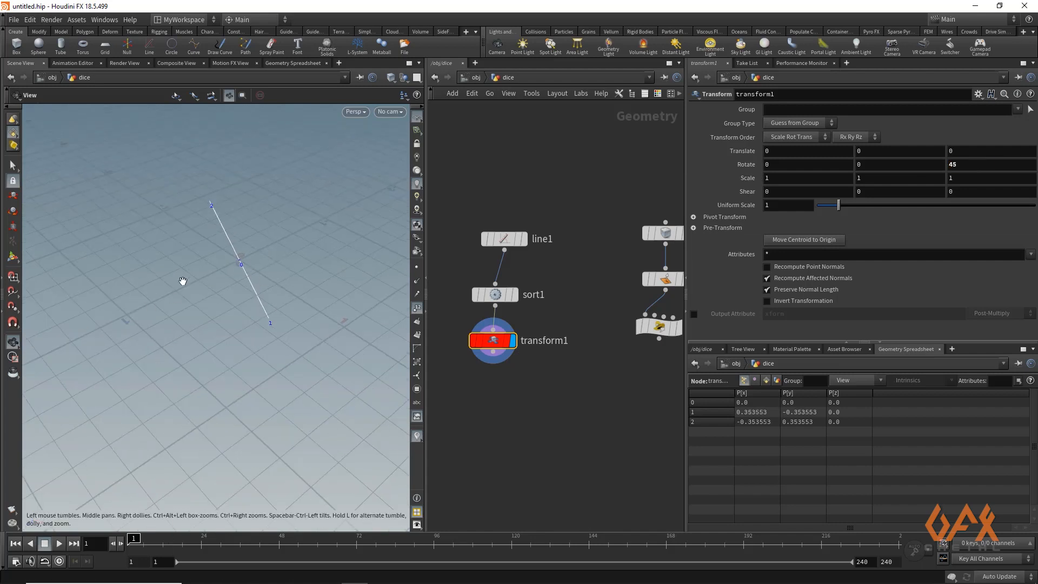
left_click_drag(197, 335, 237, 302)
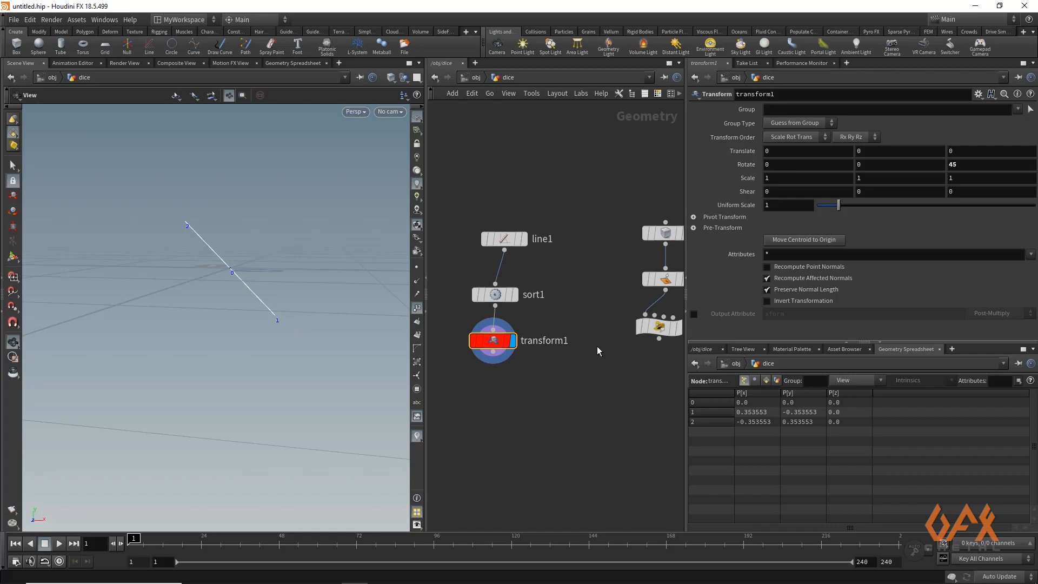
- Append a displayed Copy and Transform node to transform1 and set its Z rotation to 90 for the two copies
left_click_drag(493, 358, 497, 400)
type("COPYT")
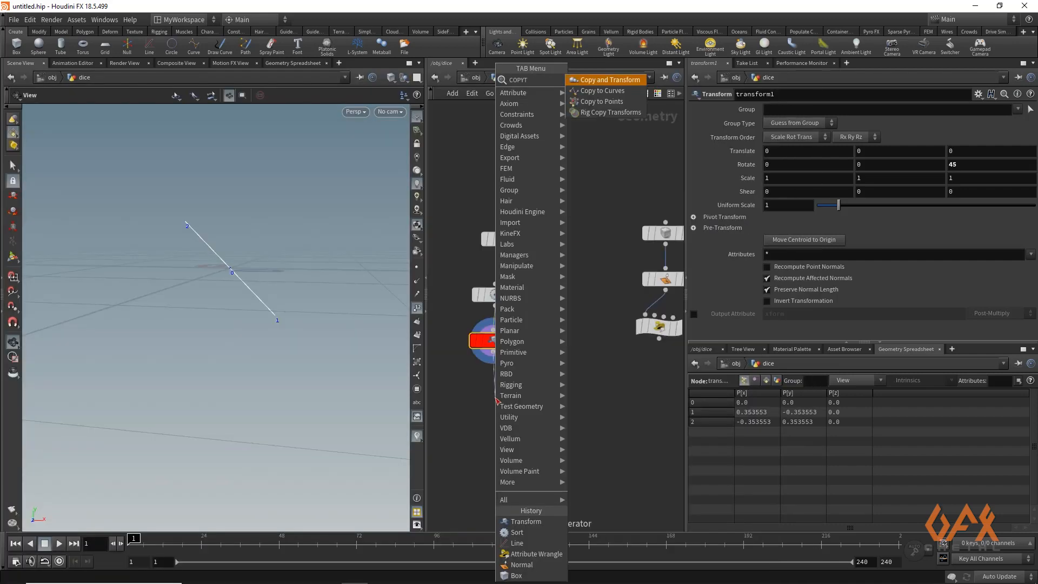
key("Return")
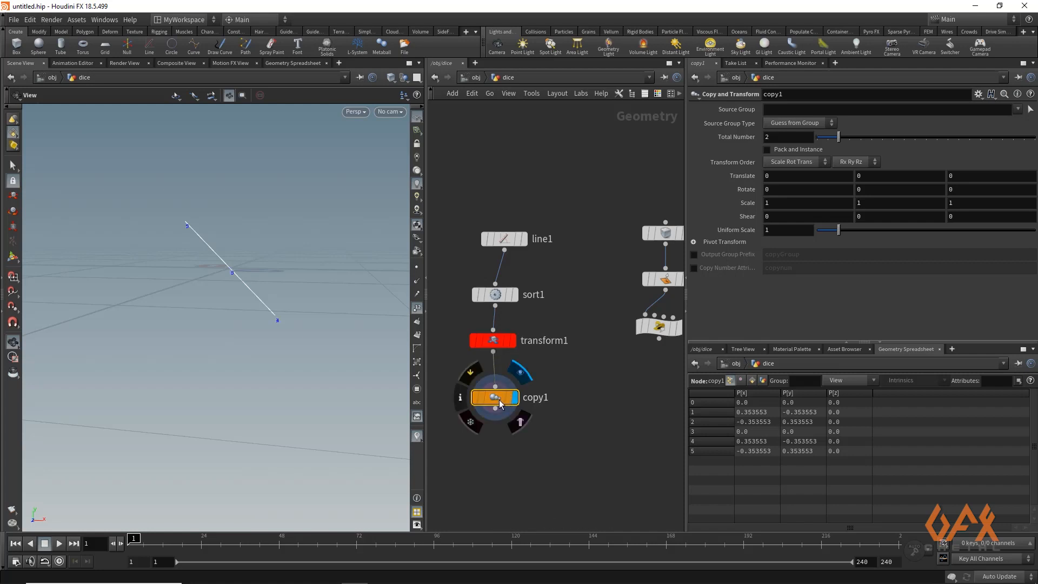
mouse_move(495, 402)
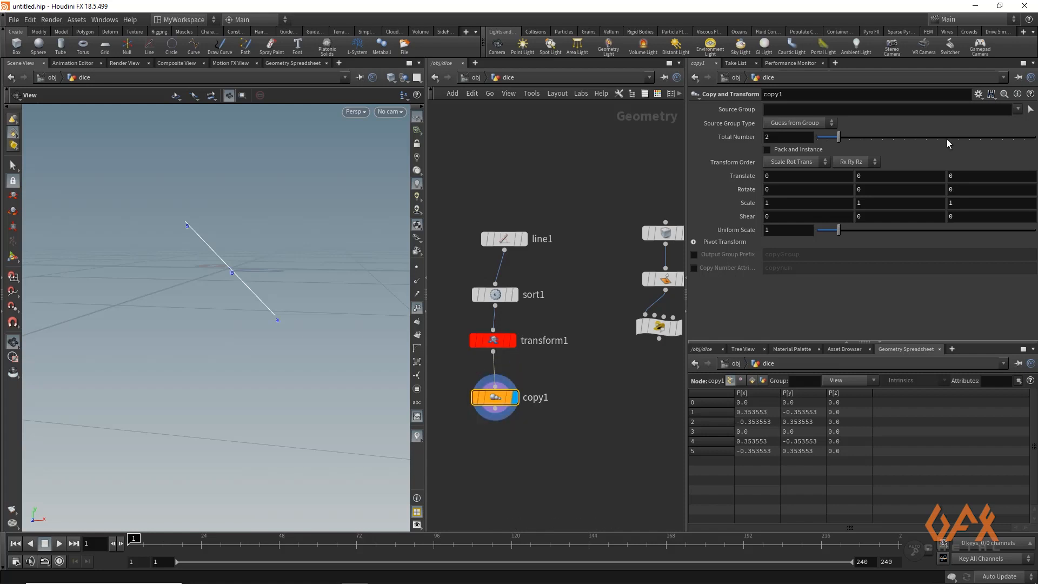
left_click(958, 191)
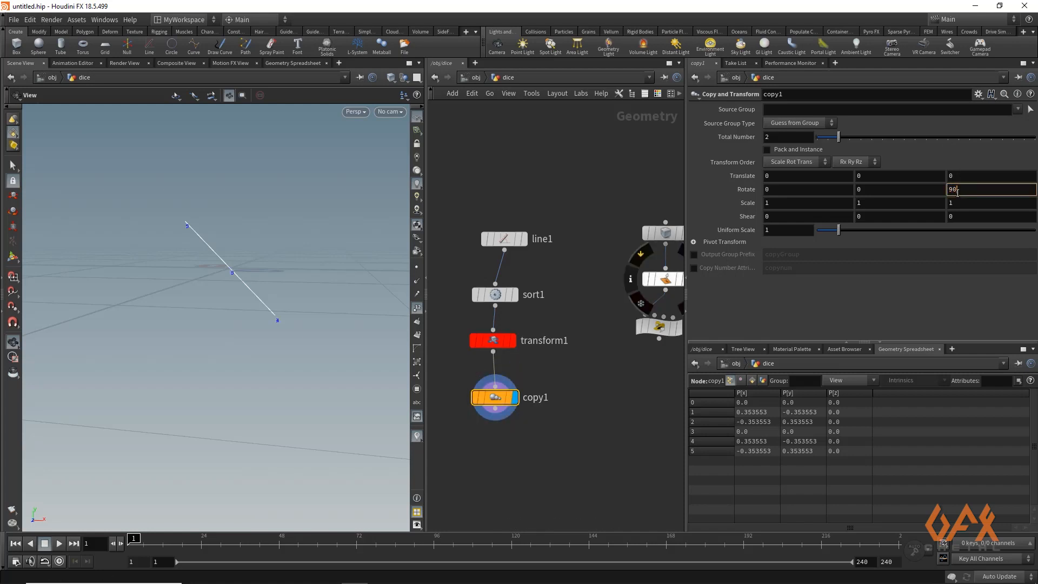
type("90")
key("Return")
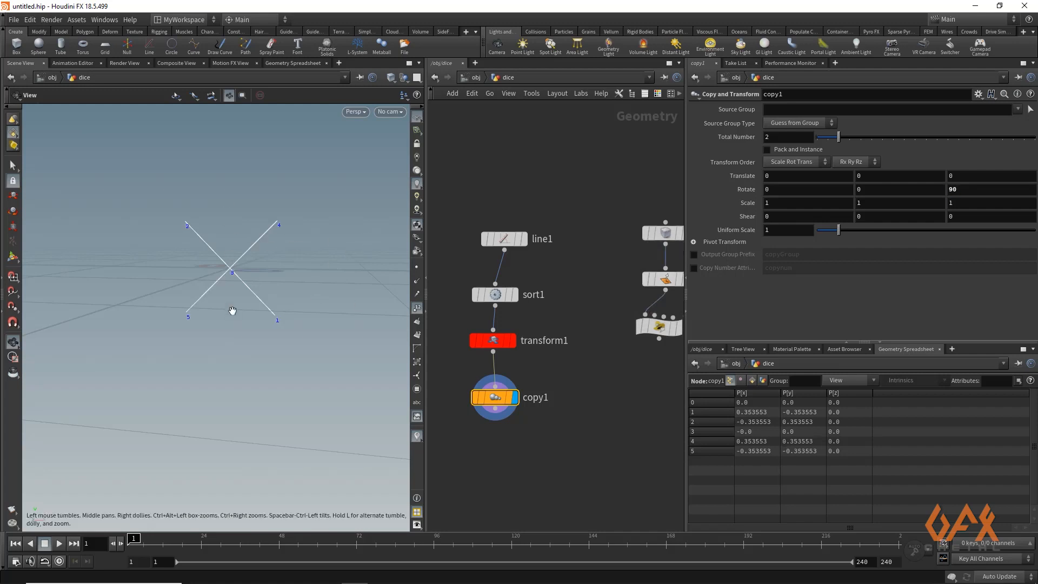
- Branch a second Transform node off sort1, place it beside the first branch and display it
middle_click_drag(531, 325, 509, 310)
left_click_drag(473, 292, 551, 346)
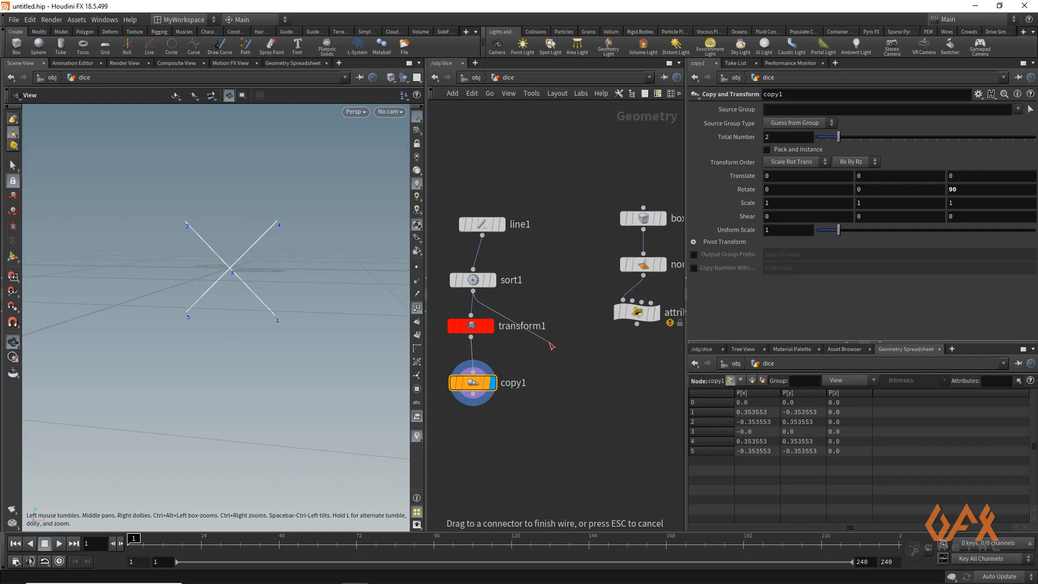
key("Tab")
type("trans")
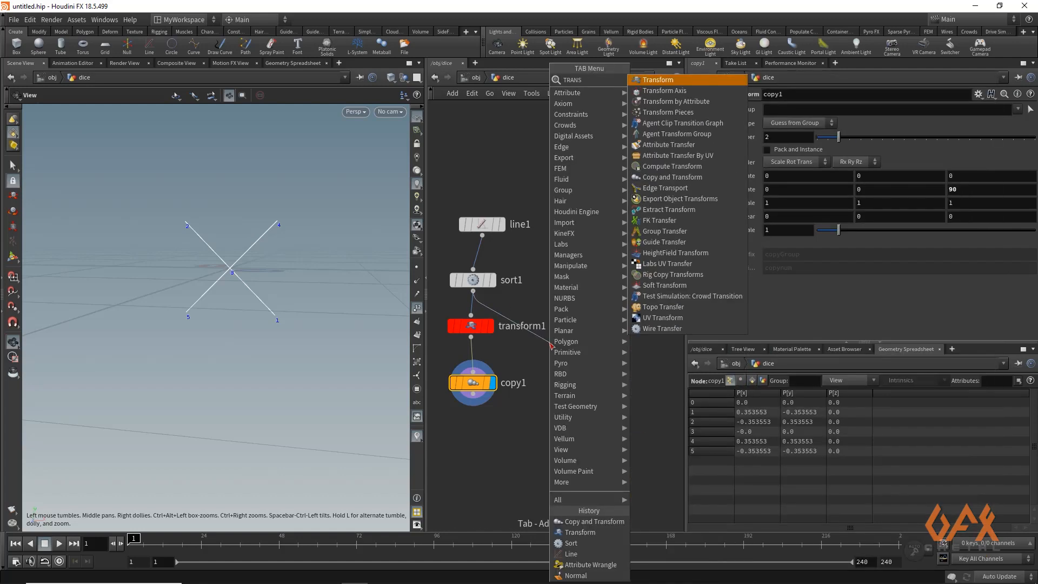
key("Return")
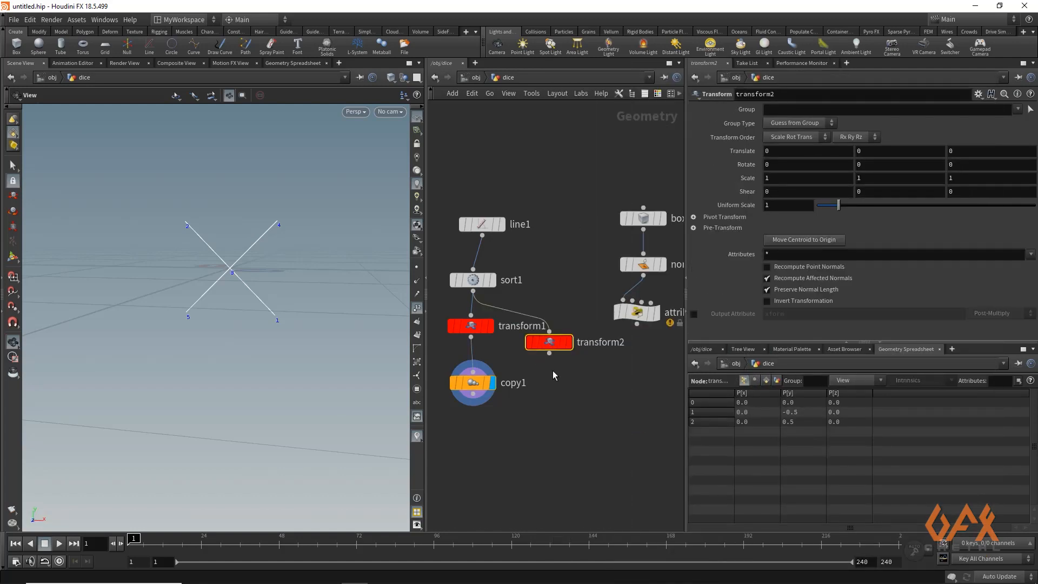
key("shift+s")
left_click_drag(556, 345, 569, 355)
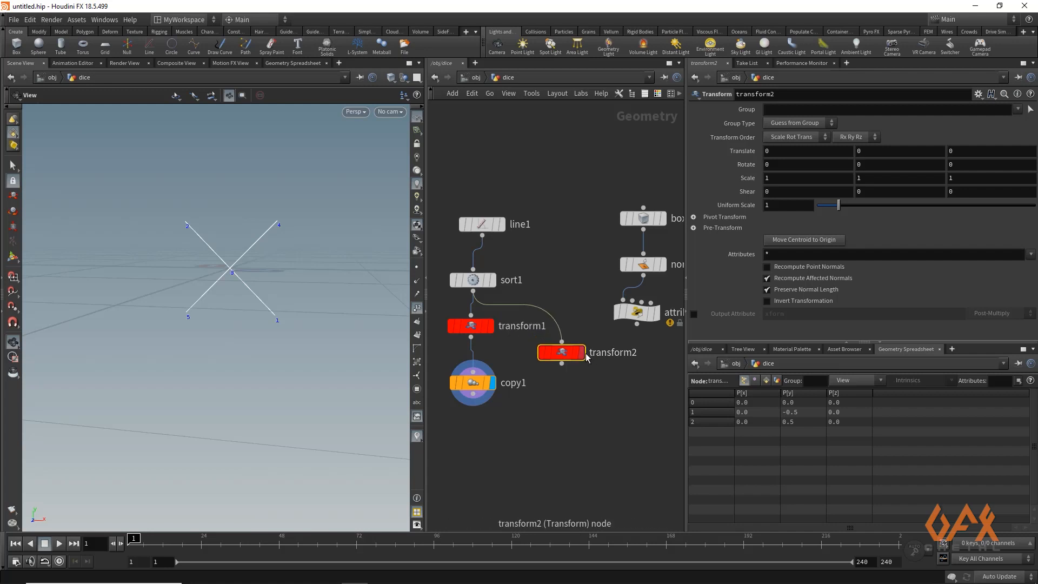
left_click(582, 353)
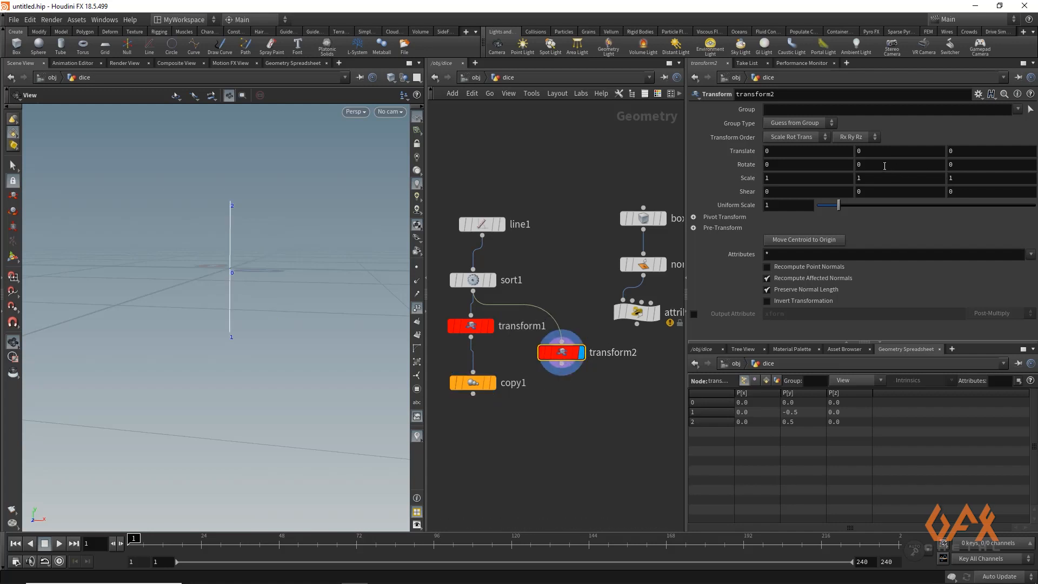
- Set the Y scale of transform2 to the expression sqrt(1/2)
left_click(868, 177)
type("SQRT")
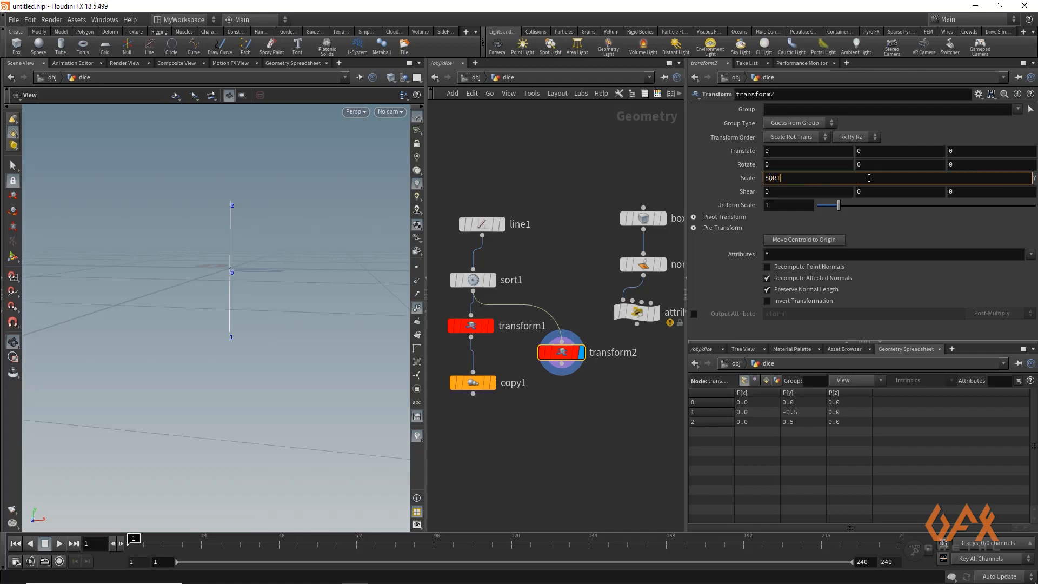
key("BackSpace")
key("BackSpace")
key("BackSpace")
key("BackSpace")
key("Caps_Lock")
type("sqrt")
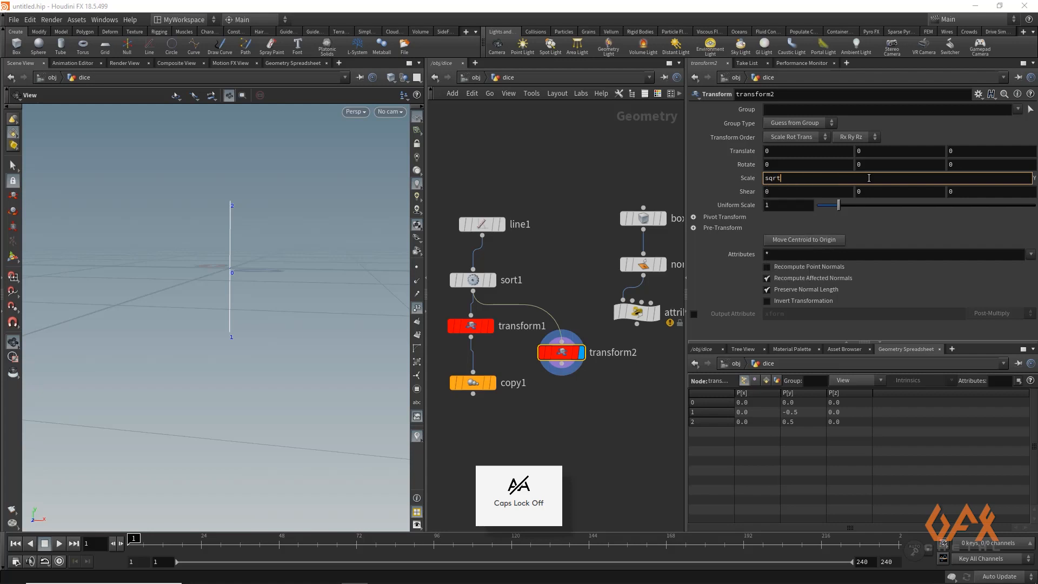
type("(1/2)")
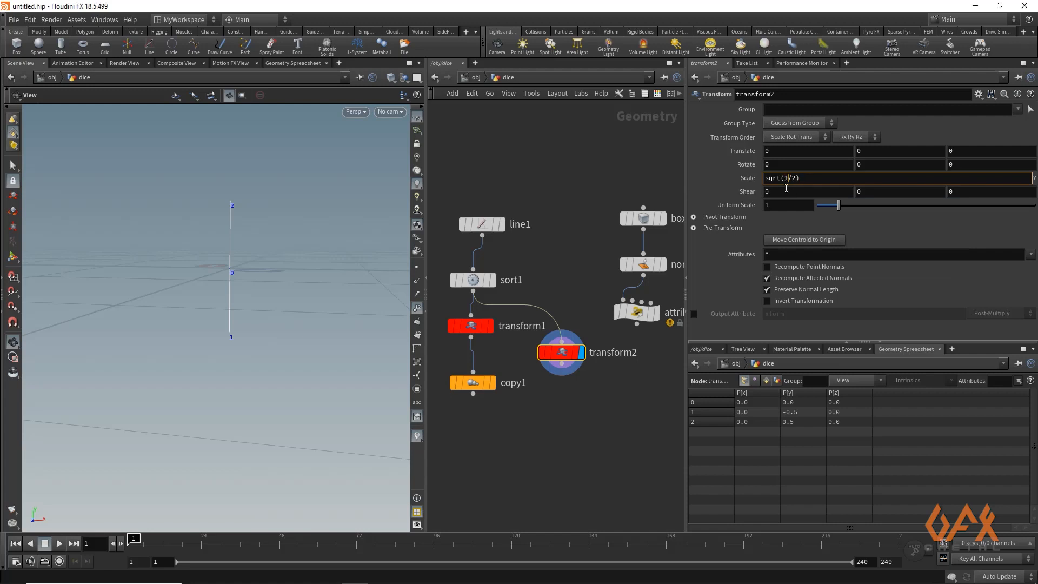
left_click(483, 224)
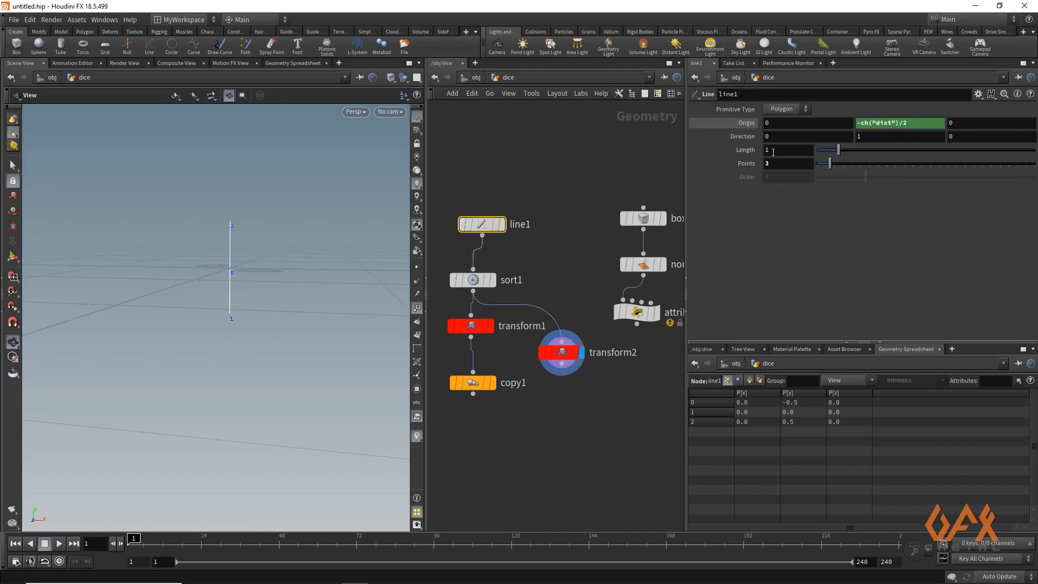
left_click(561, 352)
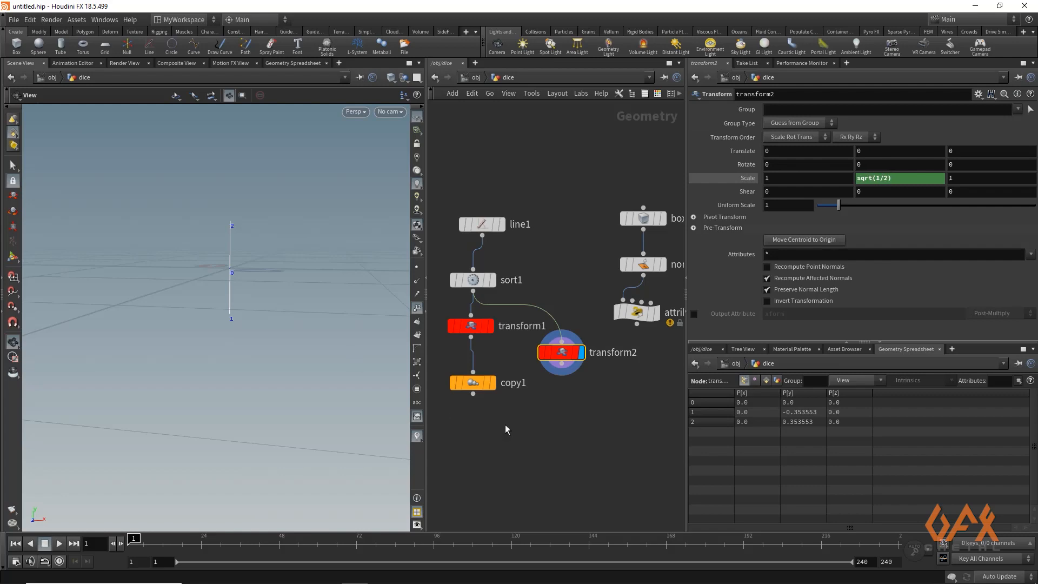
- Add a Merge node, wire copy1 and transform2 into it, and display the merged result
key("Tab")
type("mer")
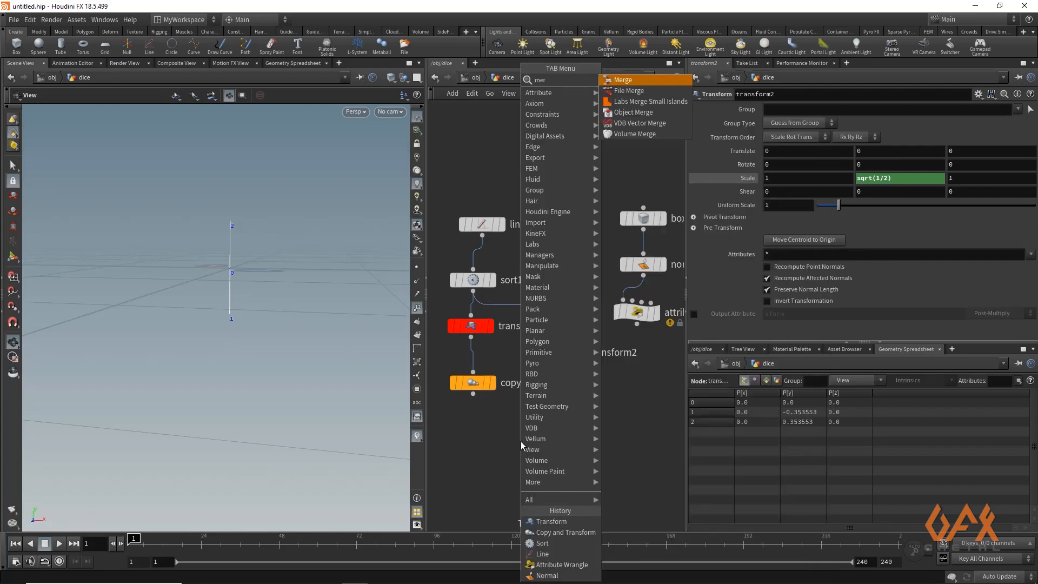
type("ge")
key("Return")
left_click(520, 440)
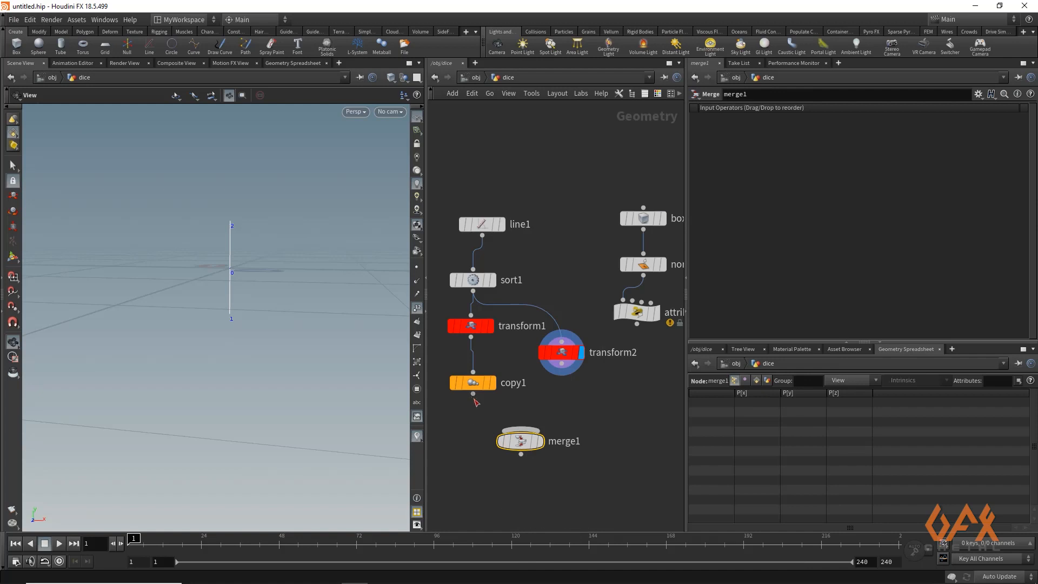
left_click_drag(561, 365, 520, 435)
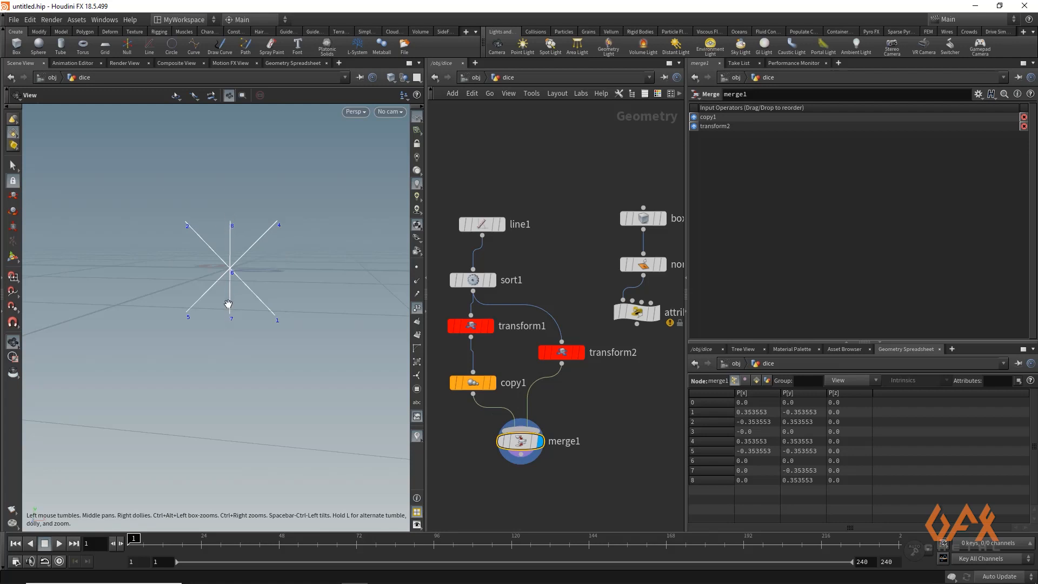
- Append a Fuse node to merge1 and display it
middle_click_drag(459, 475, 456, 360)
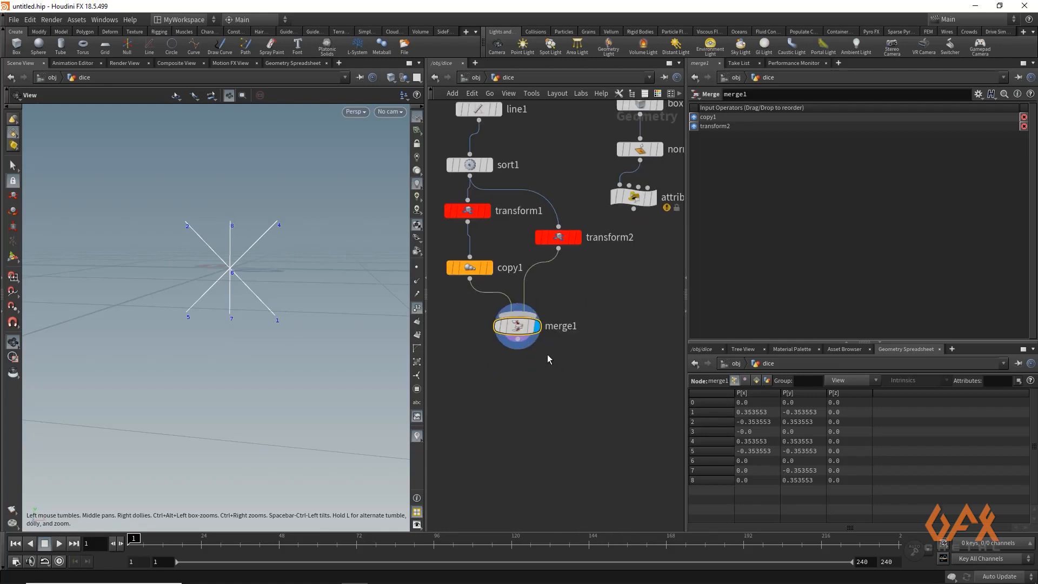
left_click(517, 339)
left_click(518, 390)
type("fuse")
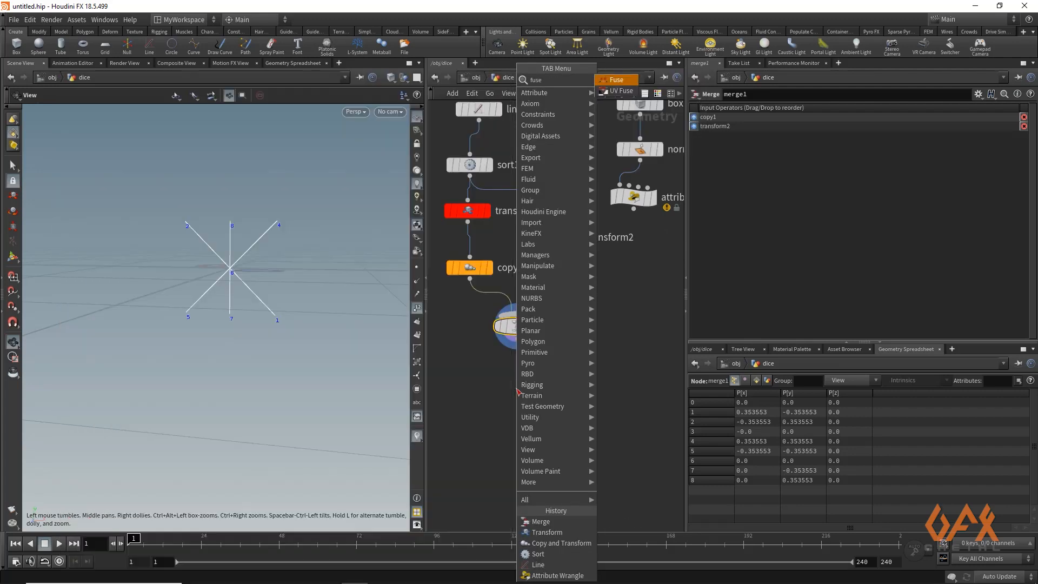
key("Return")
left_click(517, 390)
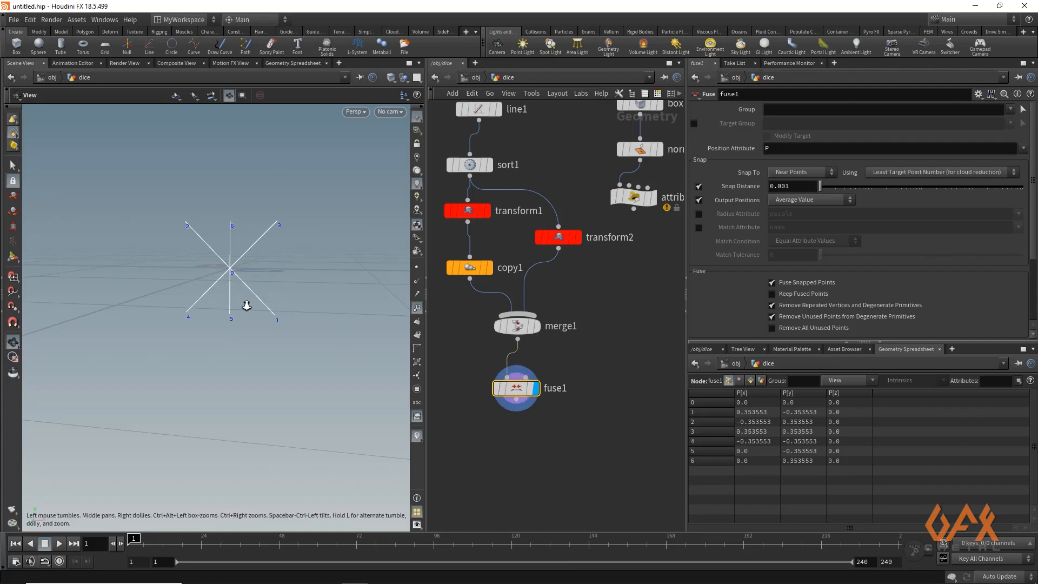
right_click_drag(246, 305, 340, 306)
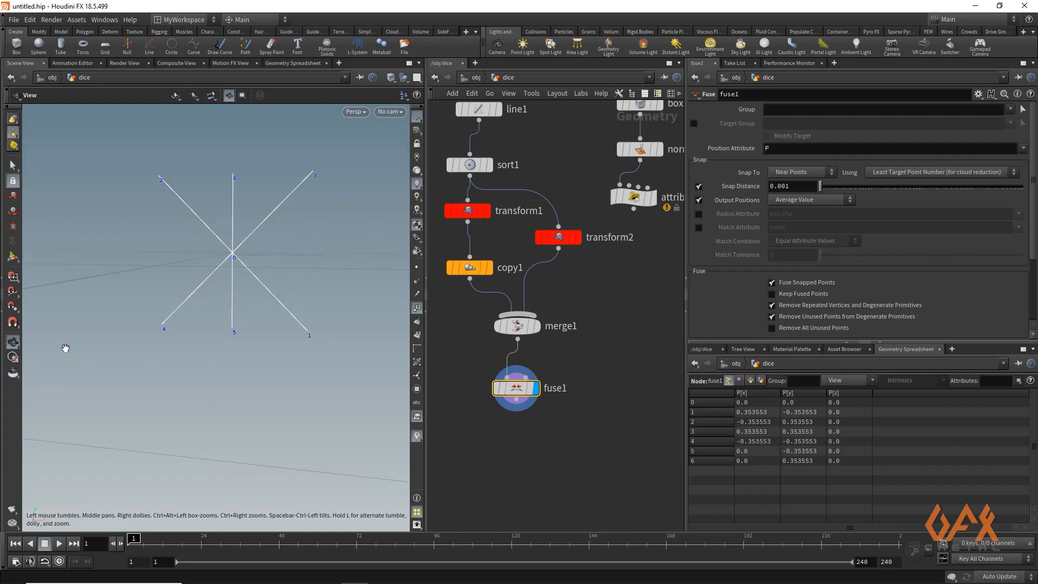
- Switch to Notepad and list the point numbers for the first faces: 1 with 0, and 2 with 1 2
left_click_drag(509, 56, 522, 85)
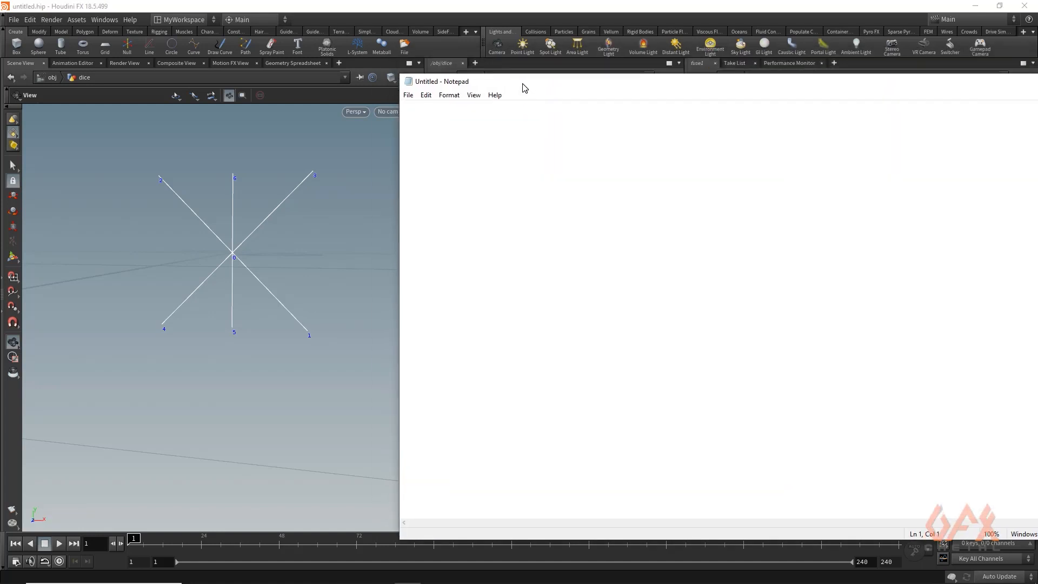
type("1\t")
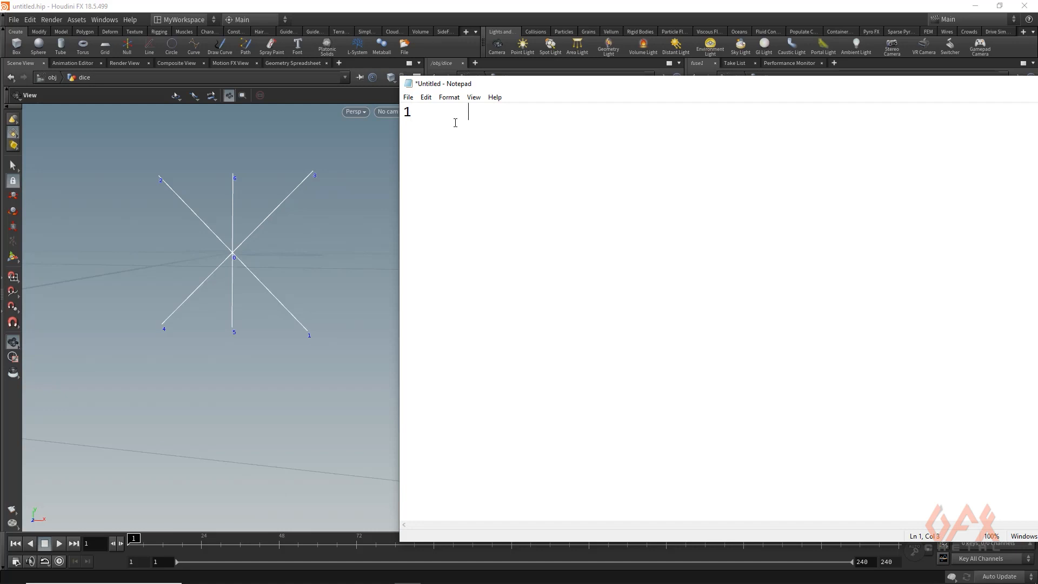
type("0 ")
type("2\t")
type("1")
type(" 2")
key("Return")
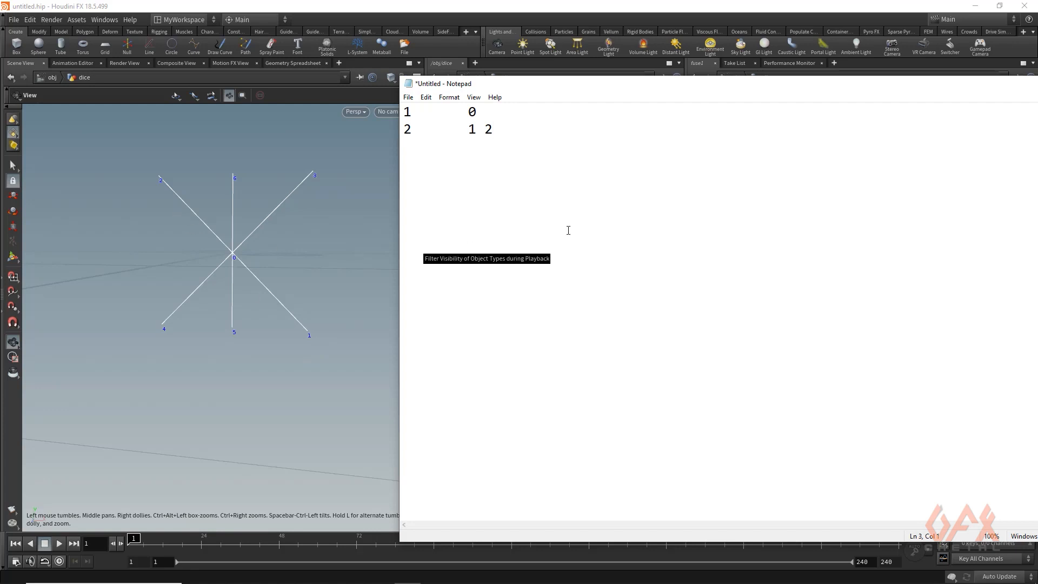
- Add the point lists for face 3 as 0 1 2 and face 4 as 1 2 3 4
type("3\t")
type("0 1 ")
type("2 ")
type("4\t")
type("1 2 ")
type("3 4 ")
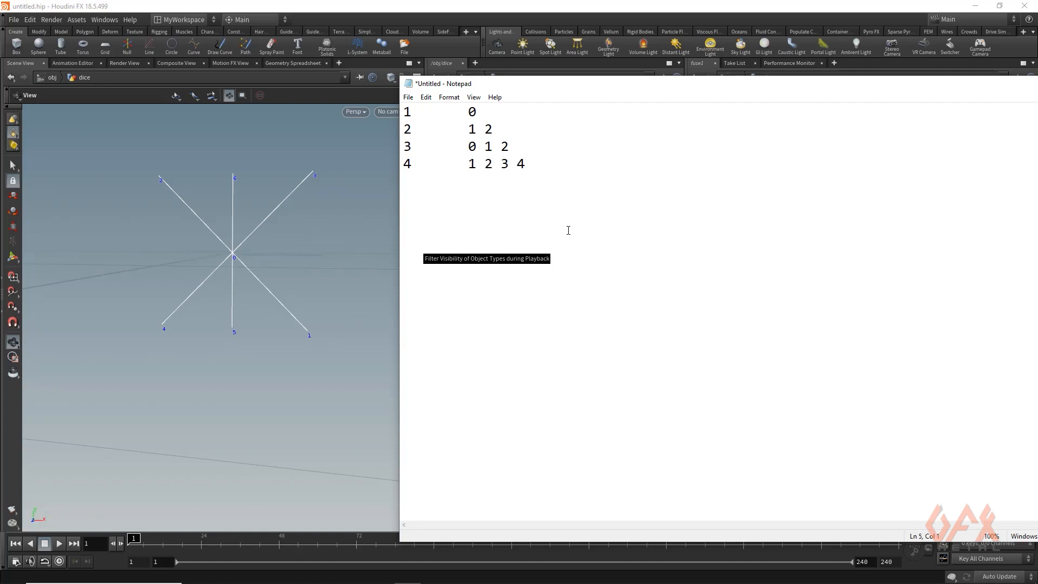
- Add the point lists for face 5 as 0 1 2 3 4 and face 6 as 1 2 3 4 5 6, then return to Houdini
type("5\t")
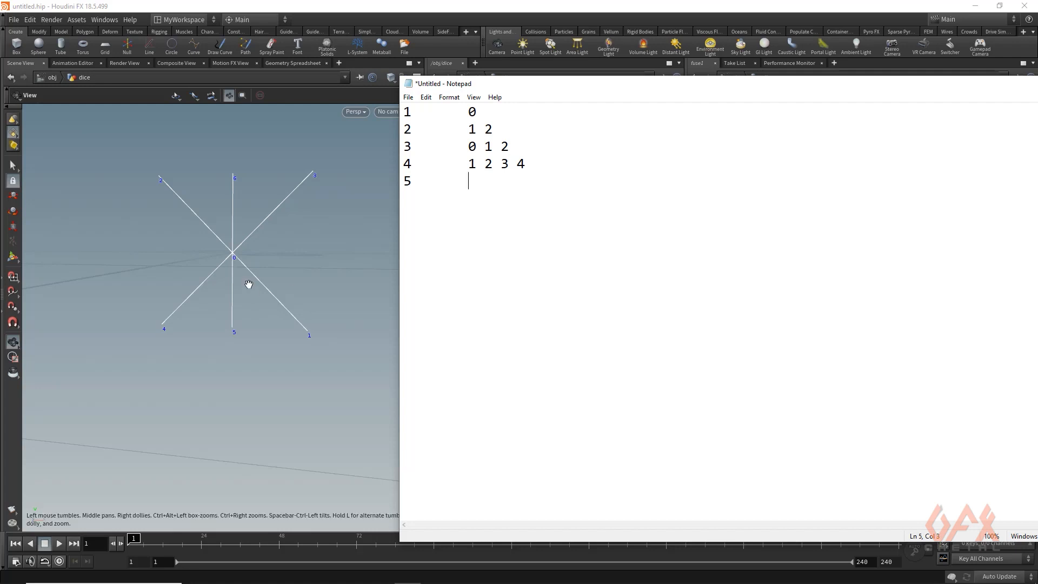
type("0 ")
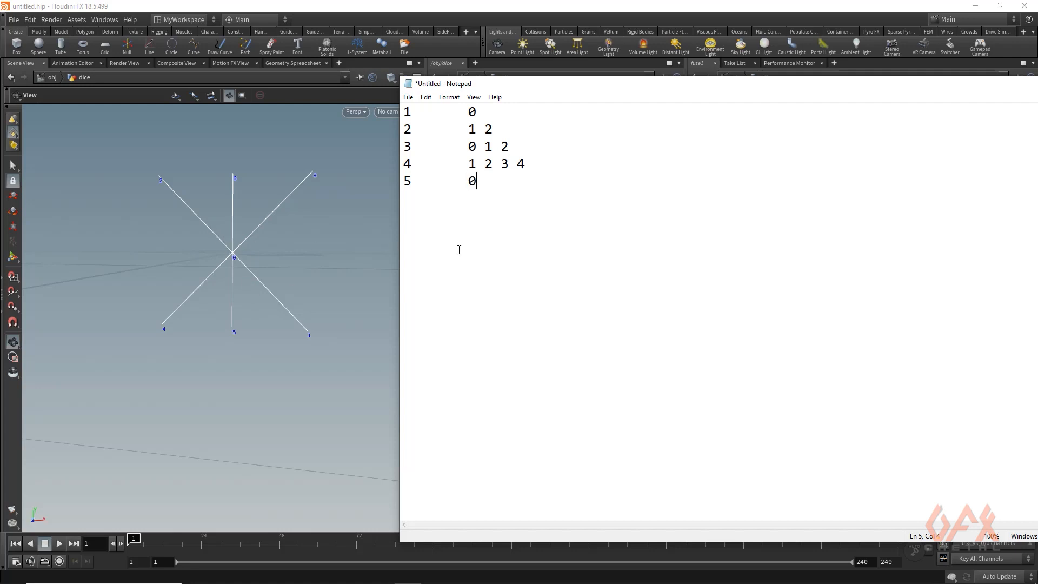
type("1 2 3 5")
key("BackSpace")
type("4 56\t1 2 3 4 5")
key("BackSpace")
type("5 6")
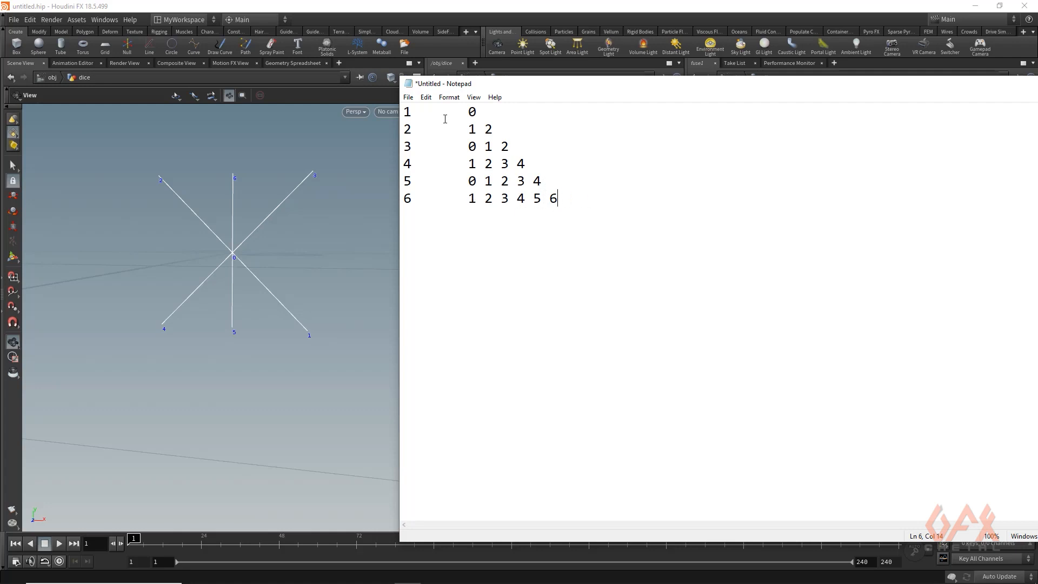
left_click_drag(974, 84, 683, 99)
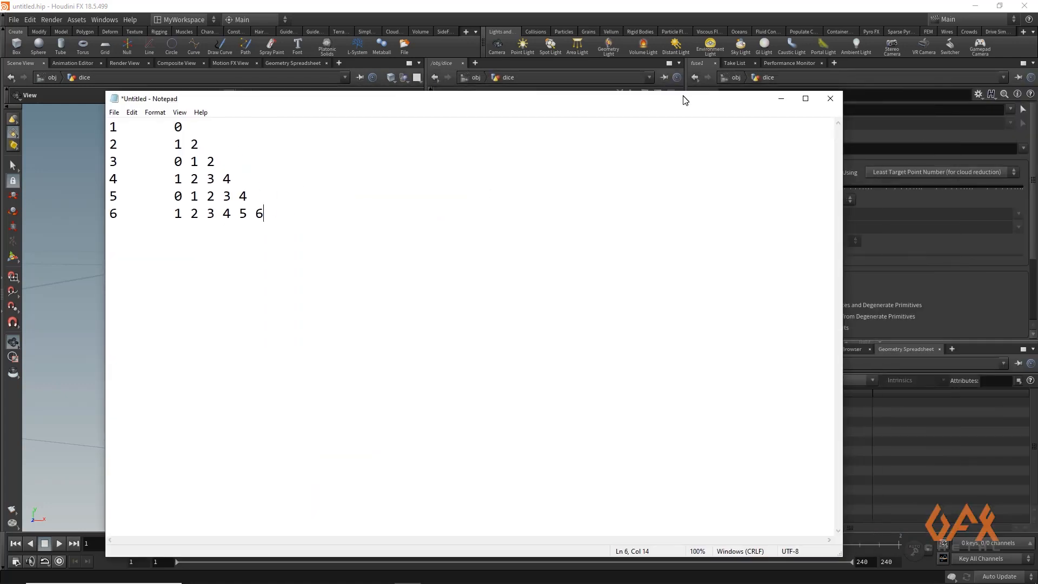
left_click(780, 102)
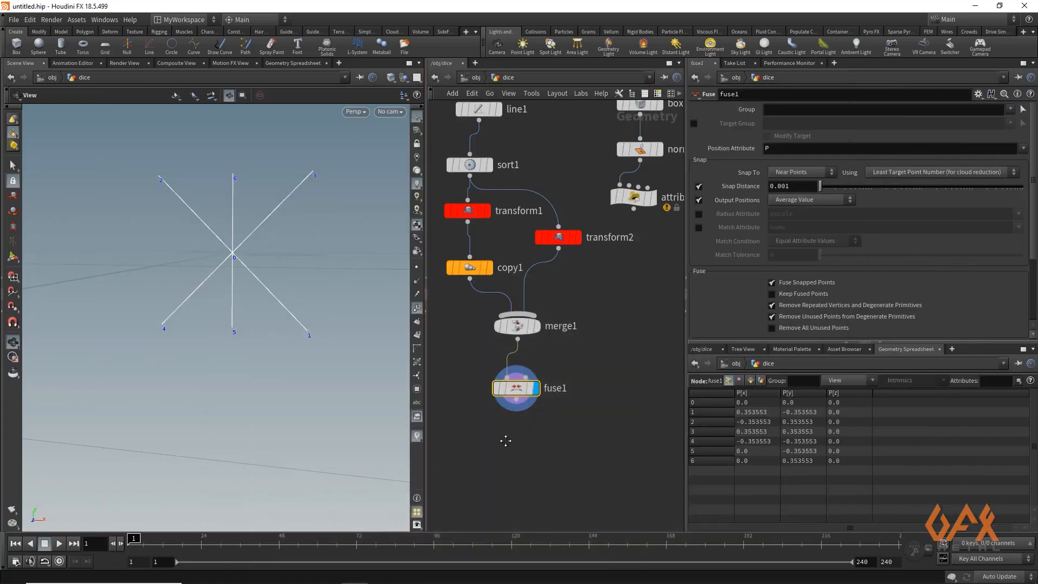
- Append a displayed Transform node to fuse1 and set its uniform scale to .7
middle_click_drag(507, 448, 484, 399)
left_click_drag(492, 354, 489, 378)
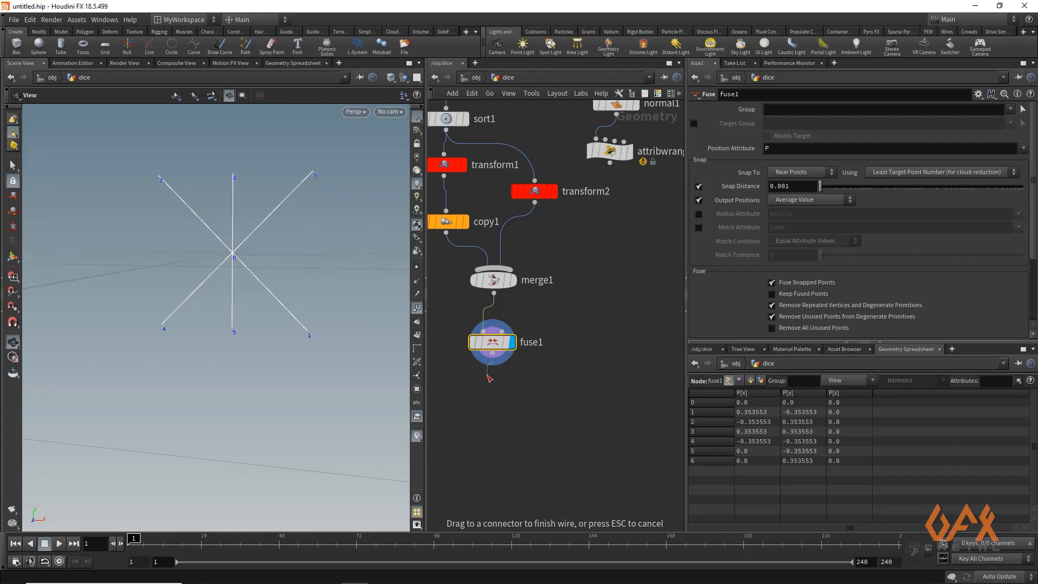
key("Tab")
type("tran")
key("Return")
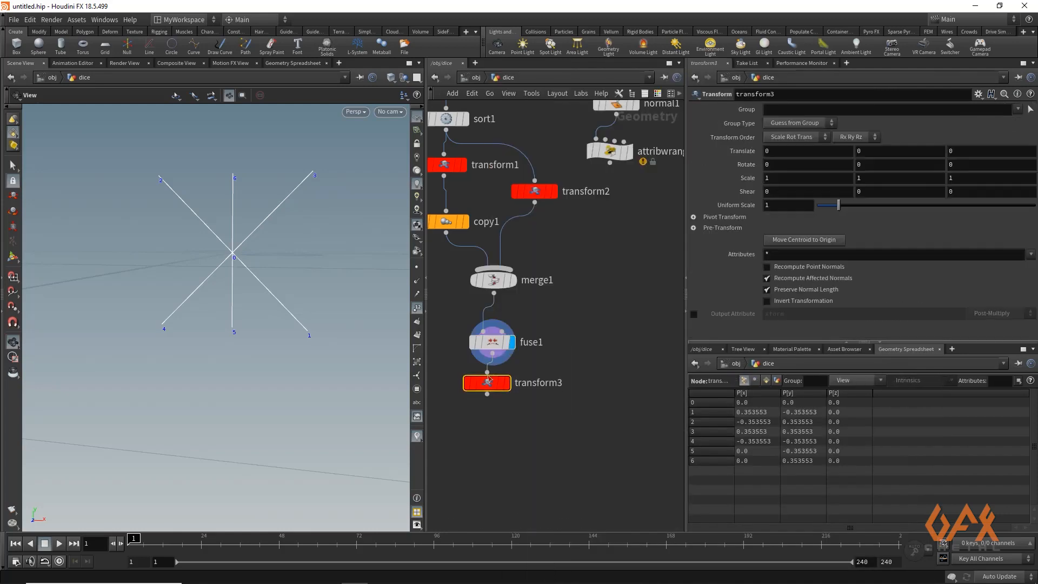
left_click_drag(487, 377, 488, 382)
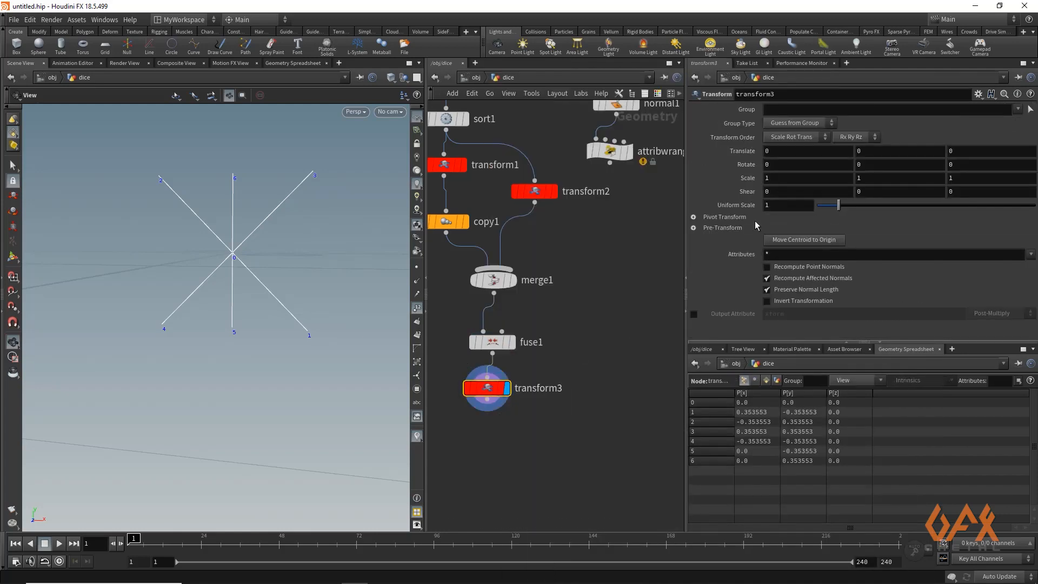
left_click(780, 206)
type(".7")
key("Return")
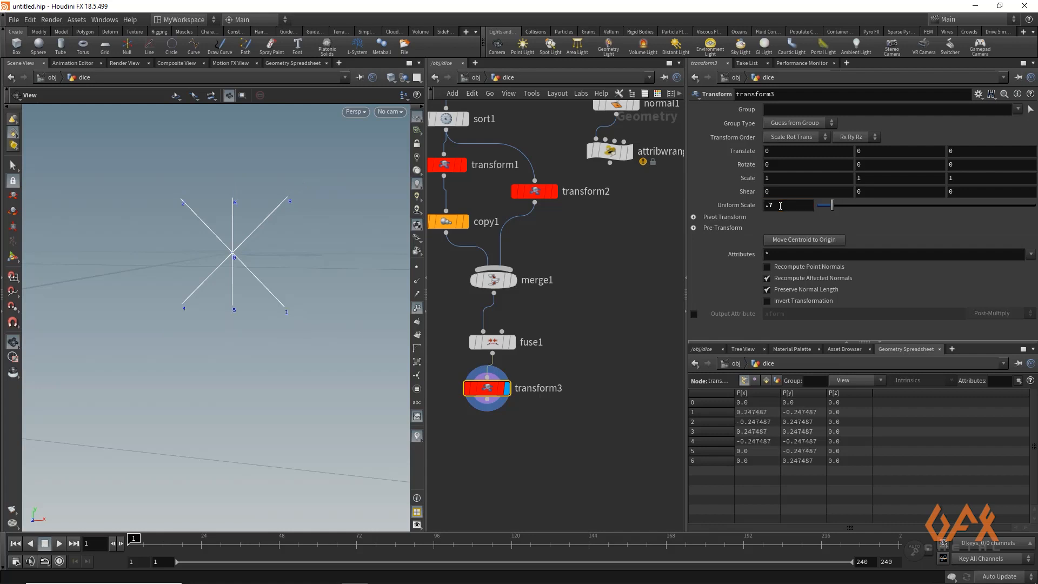
- Append an Attribute Wrangle node to transform3 and display it
middle_click_drag(578, 348, 663, 311)
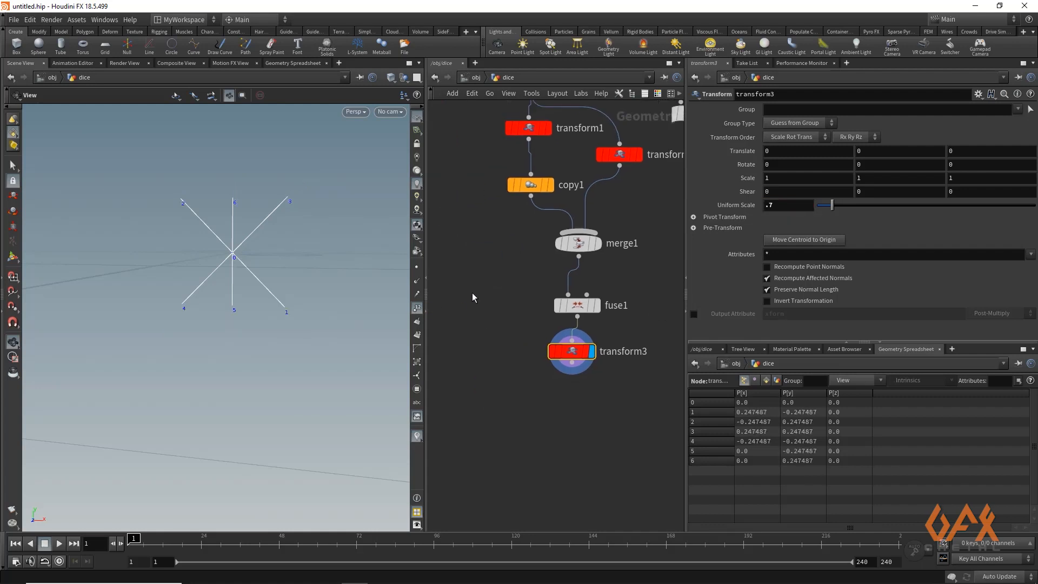
left_click(458, 302)
middle_click_drag(548, 382, 467, 315)
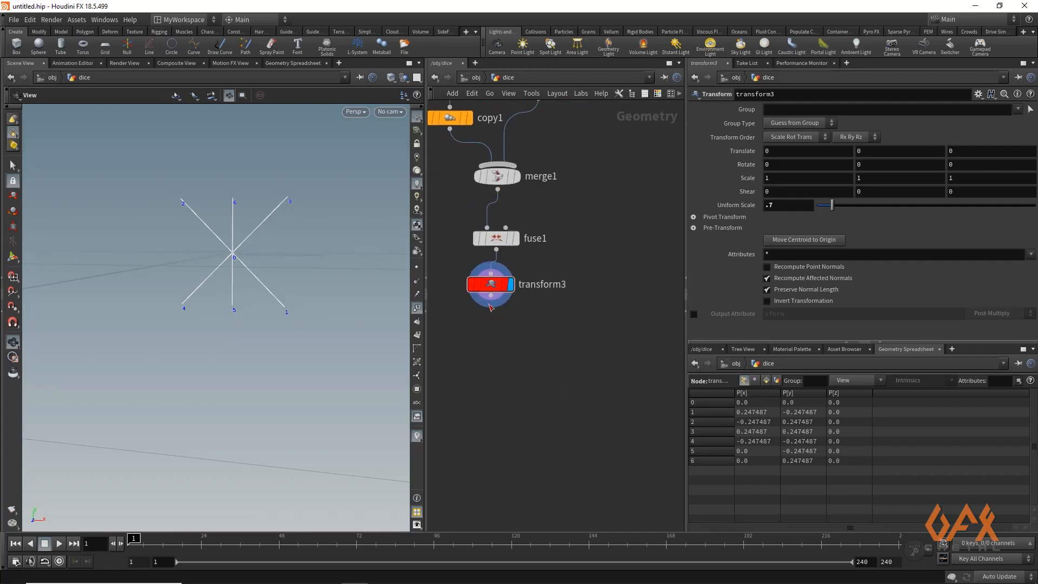
left_click_drag(490, 298, 490, 326)
key("Tab")
type("attw")
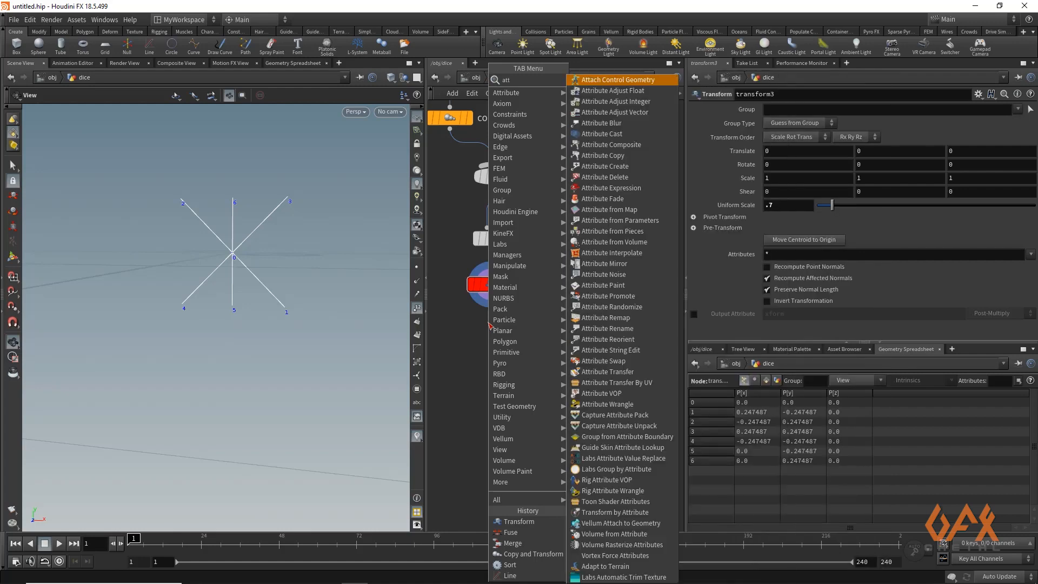
key("Return")
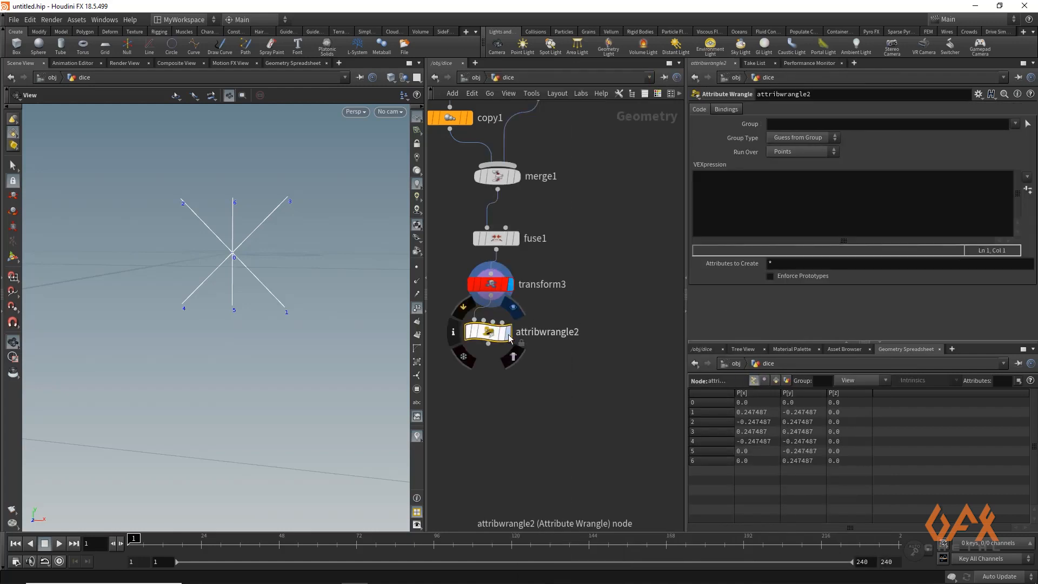
left_click(508, 332)
- Move the box1, normal1 and attribwrangle1 nodes together, farther away from the line network
scroll(437, 290, "down", 5)
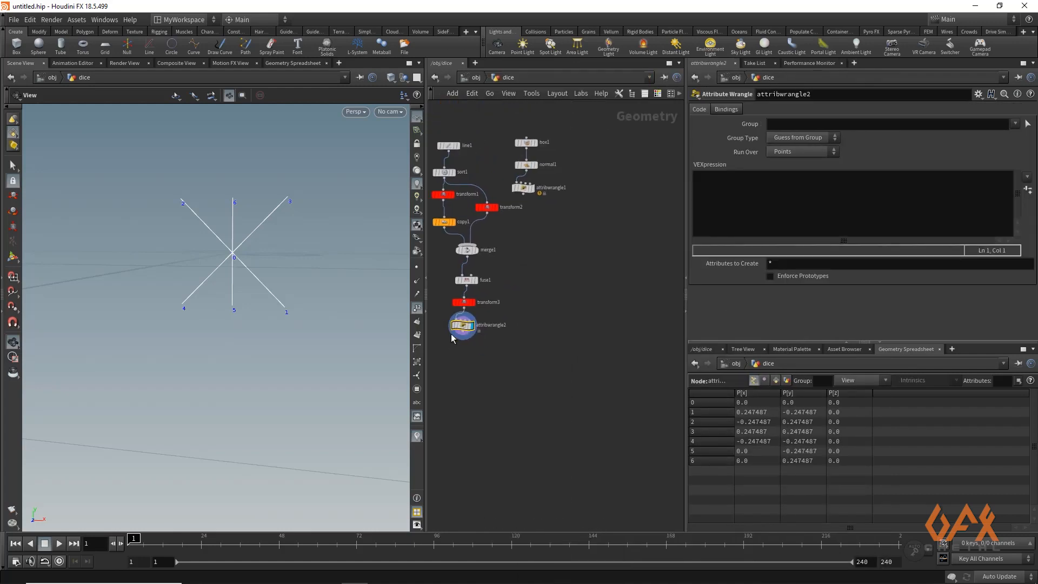
left_click_drag(529, 197, 600, 331)
scroll(596, 357, "up", 5)
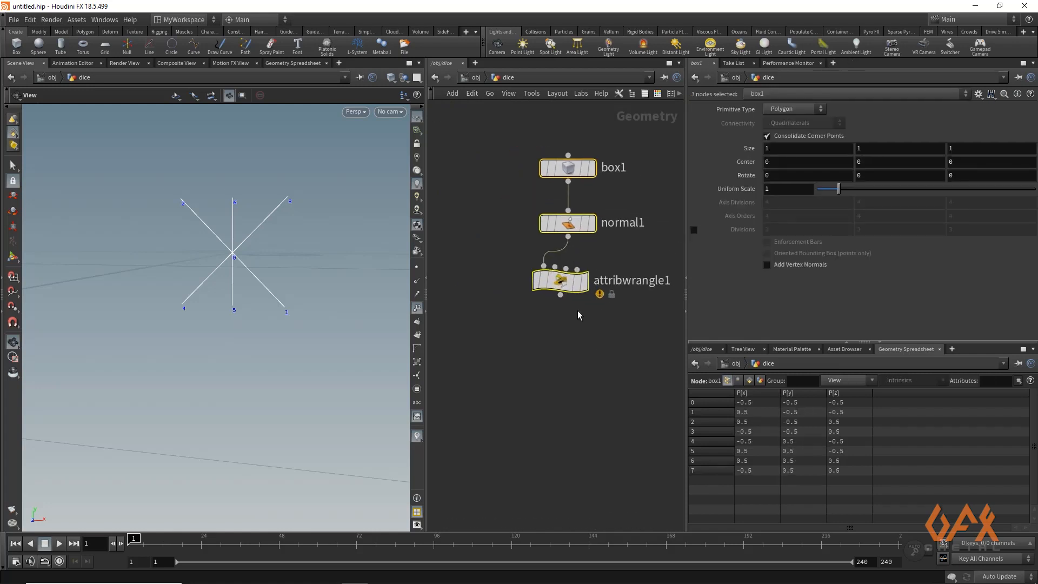
left_click(526, 322)
- Append a For-Each Primitive loop to attribwrangle1 and display its begin block
left_click_drag(547, 270, 546, 351)
key("Tab")
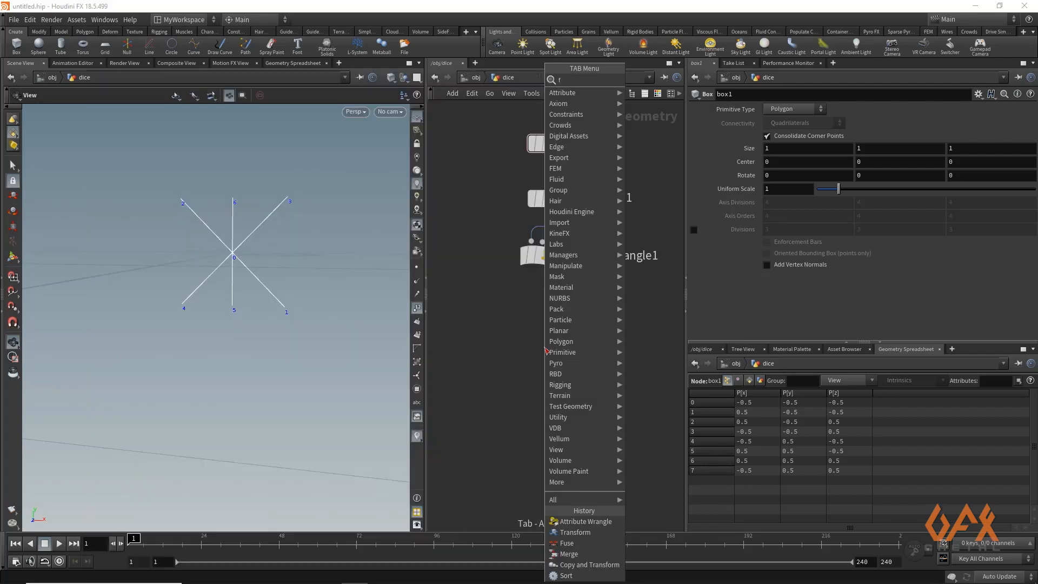
type("forea")
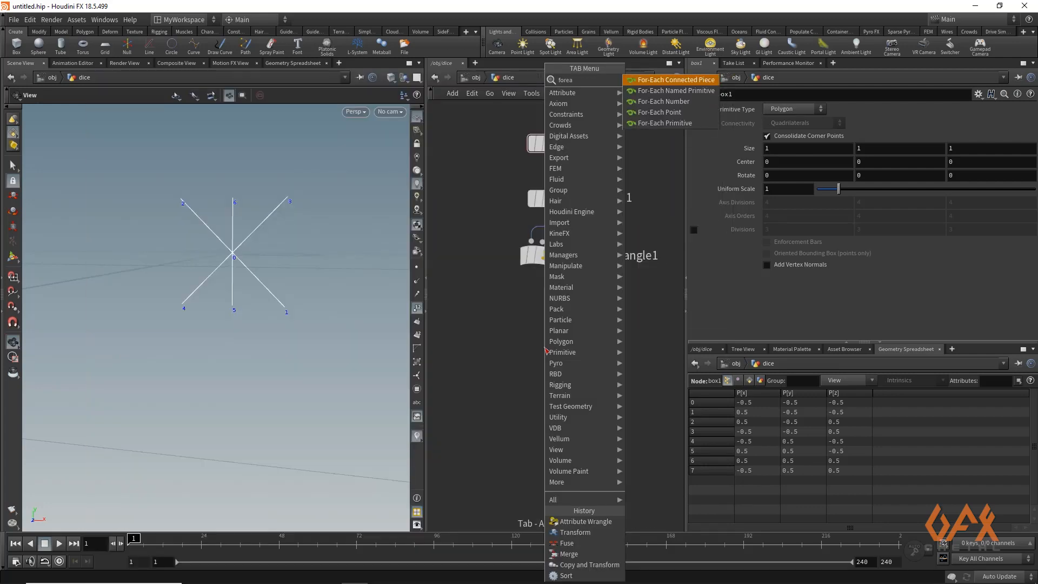
key("Down")
key("Down")
key("Down")
key("Down")
key("Return")
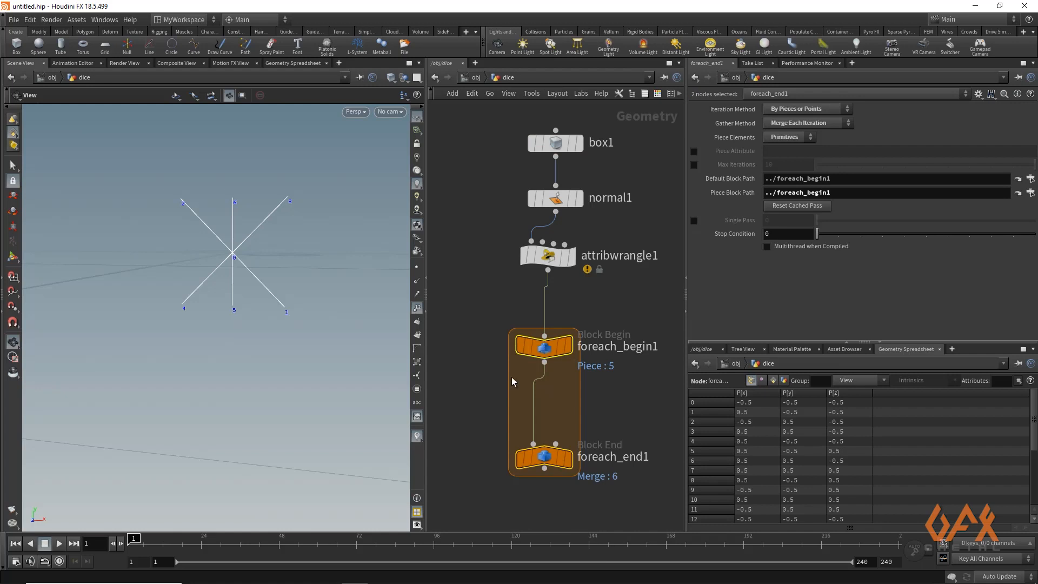
left_click(568, 345)
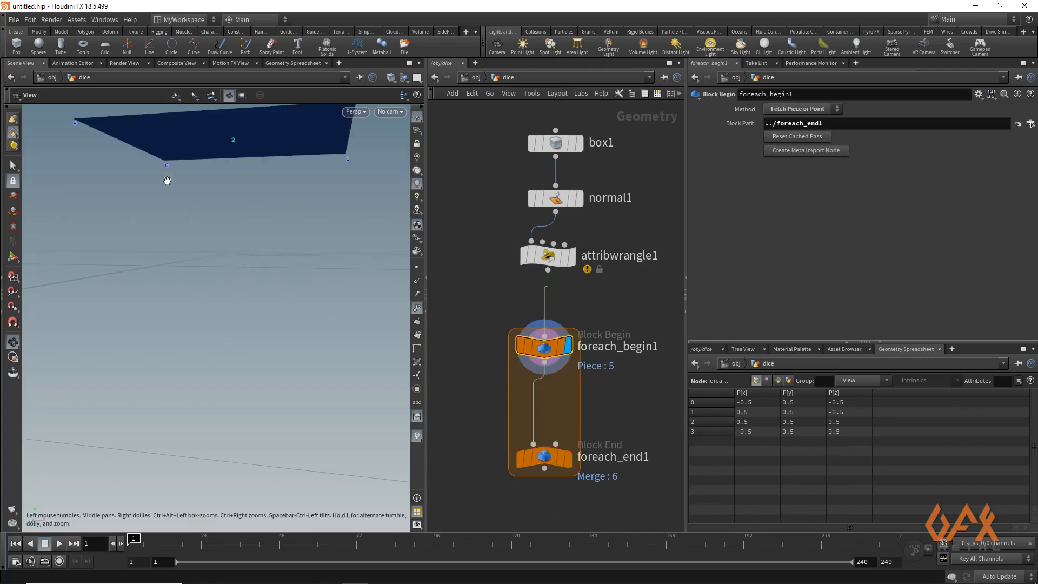
- Insert an Extract Centroid node between foreach_begin1 and foreach_end1 and display it
left_click_drag(190, 159, 189, 222)
left_click_drag(222, 278, 206, 248)
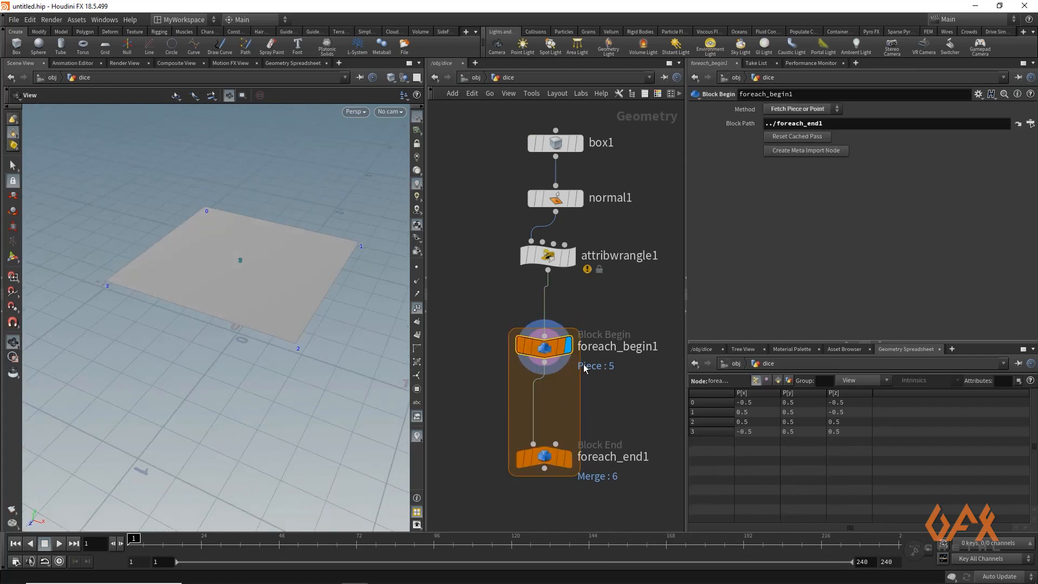
key("Tab")
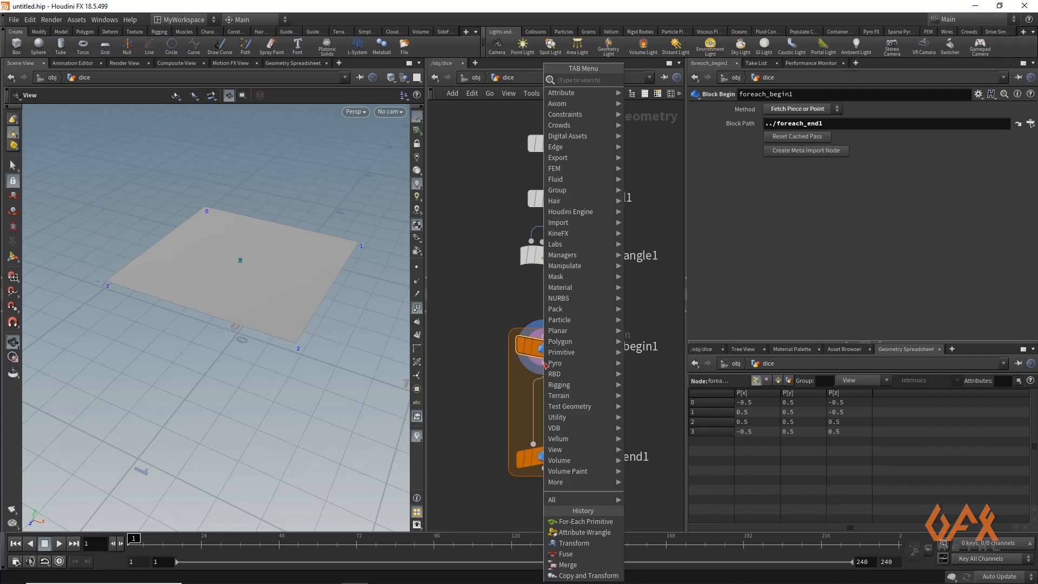
type("ra")
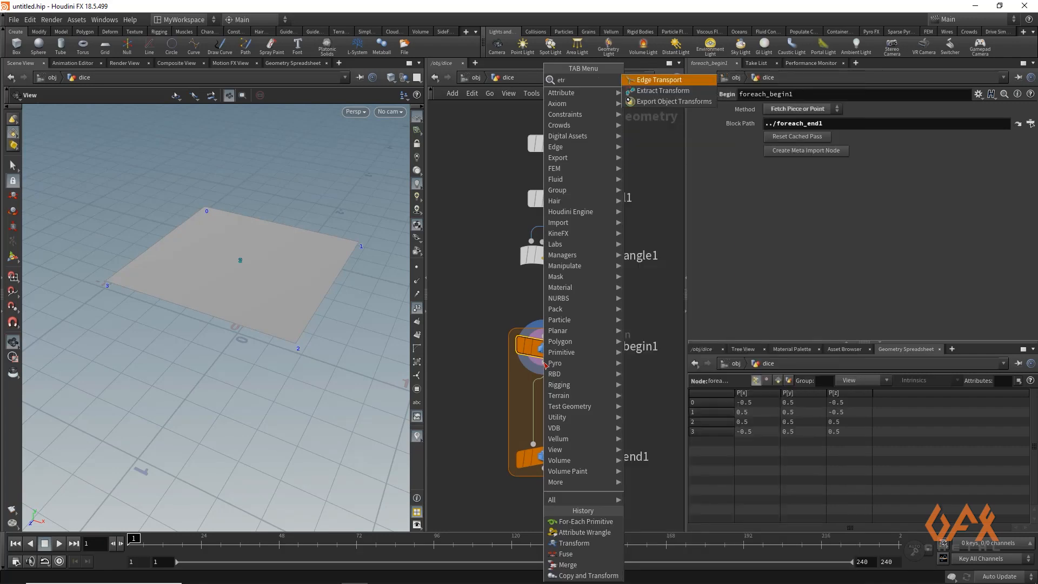
key("BackSpace")
key("BackSpace")
key("BackSpace")
type("ext")
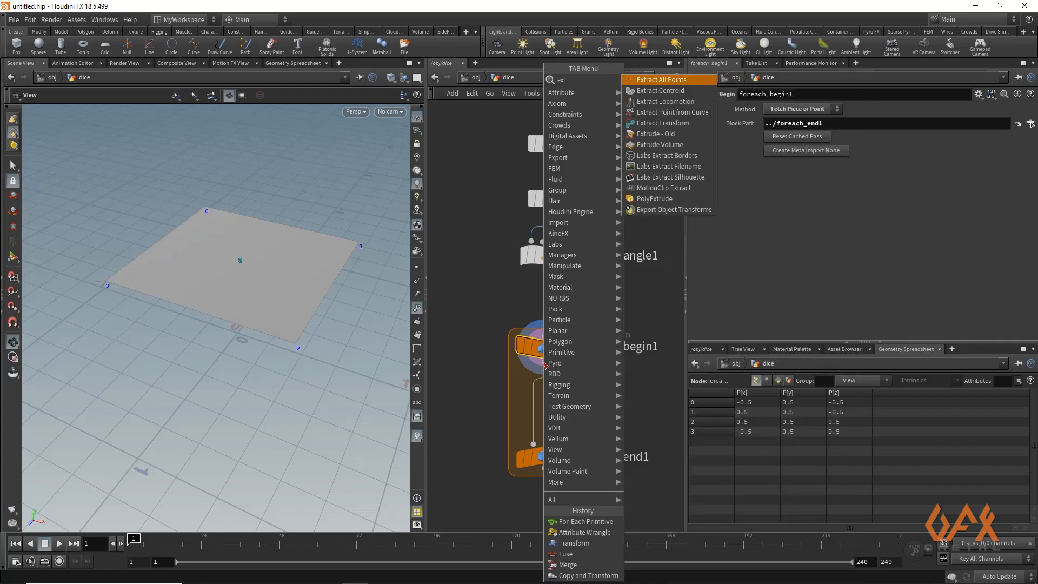
type("ra")
key("Down")
key("Return")
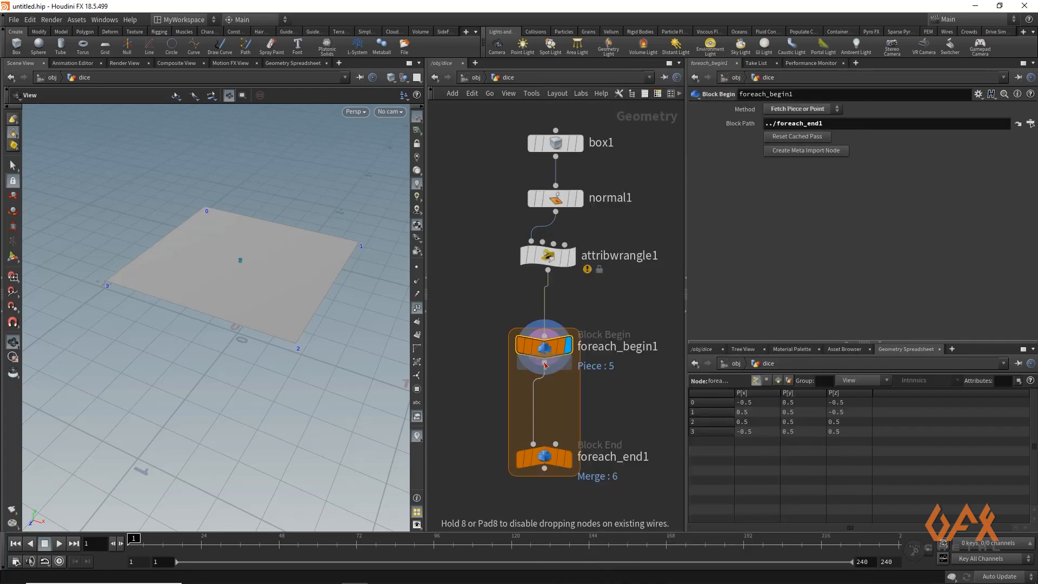
left_click(573, 409)
left_click(568, 404)
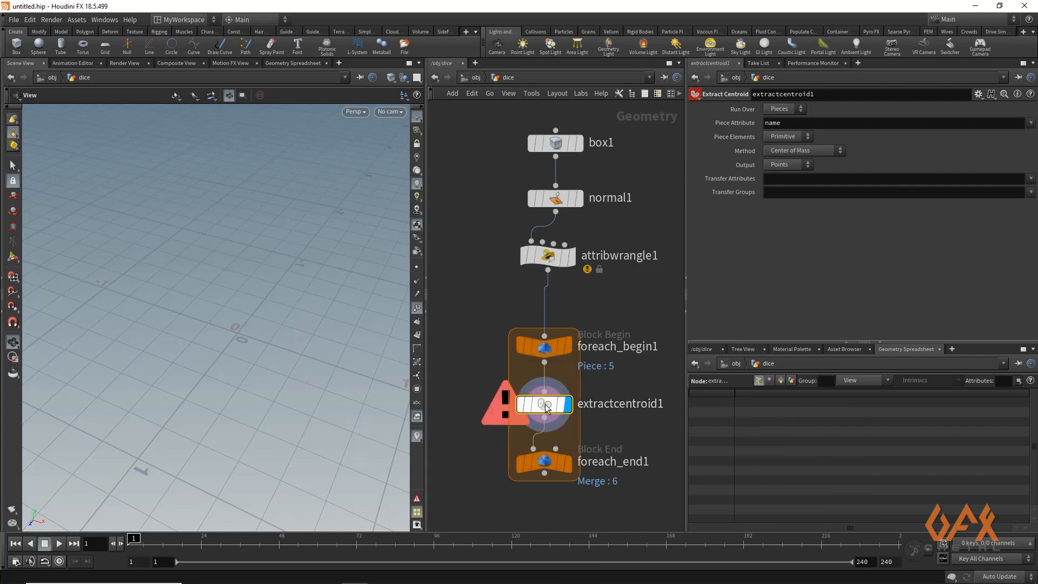
- Clear the piece attribute of extractcentroid1 and set its transfer attributes to N and diceVal
double_click(790, 124)
key("BackSpace")
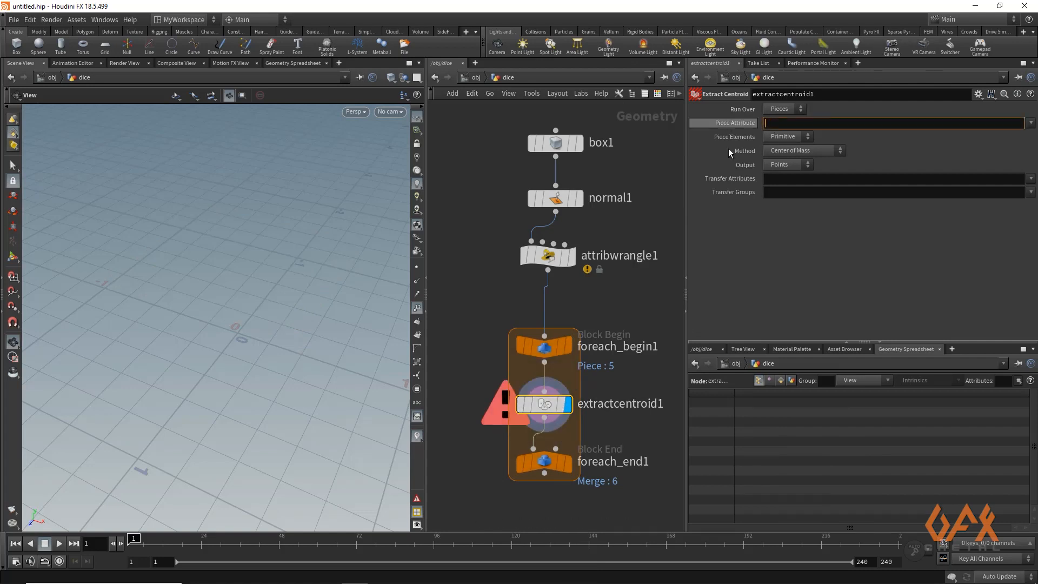
left_click(859, 179)
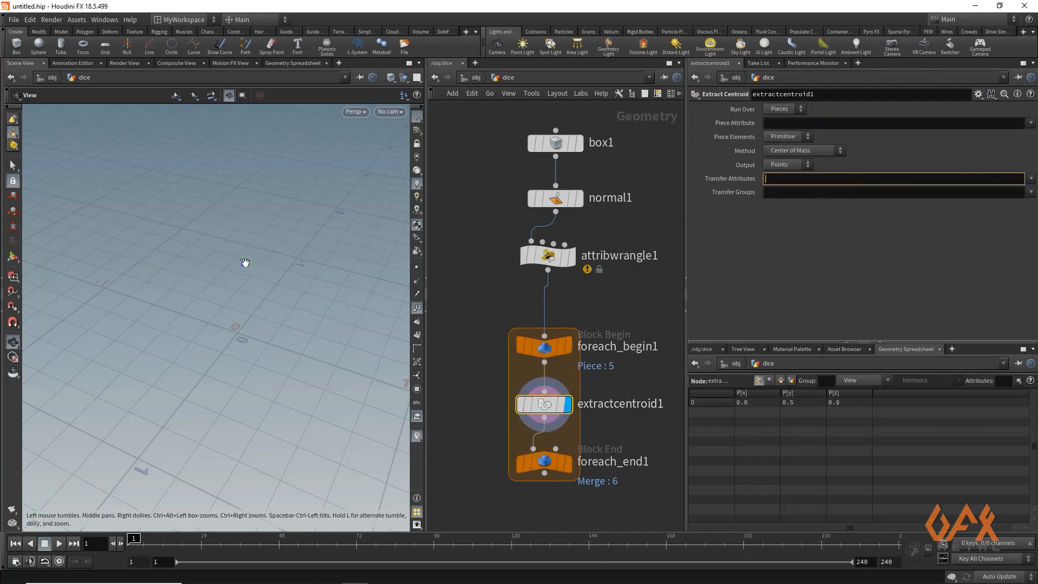
left_click(1030, 178)
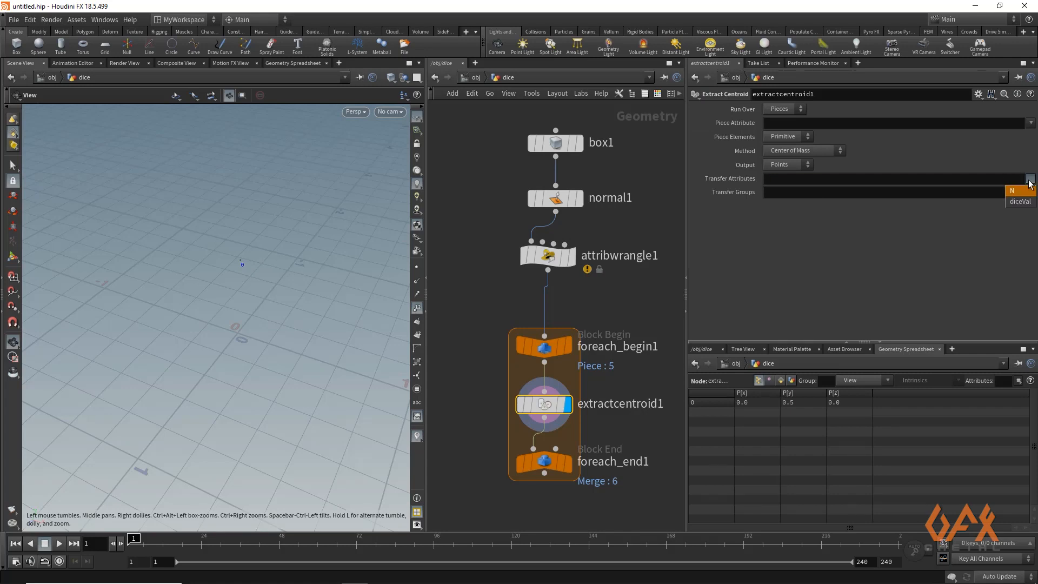
left_click(1014, 192)
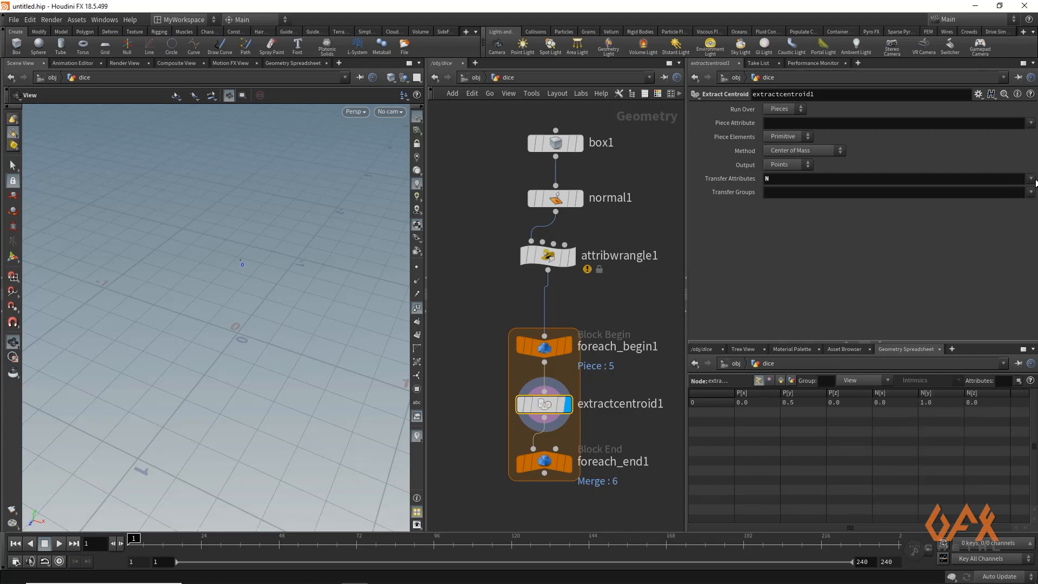
left_click(1030, 179)
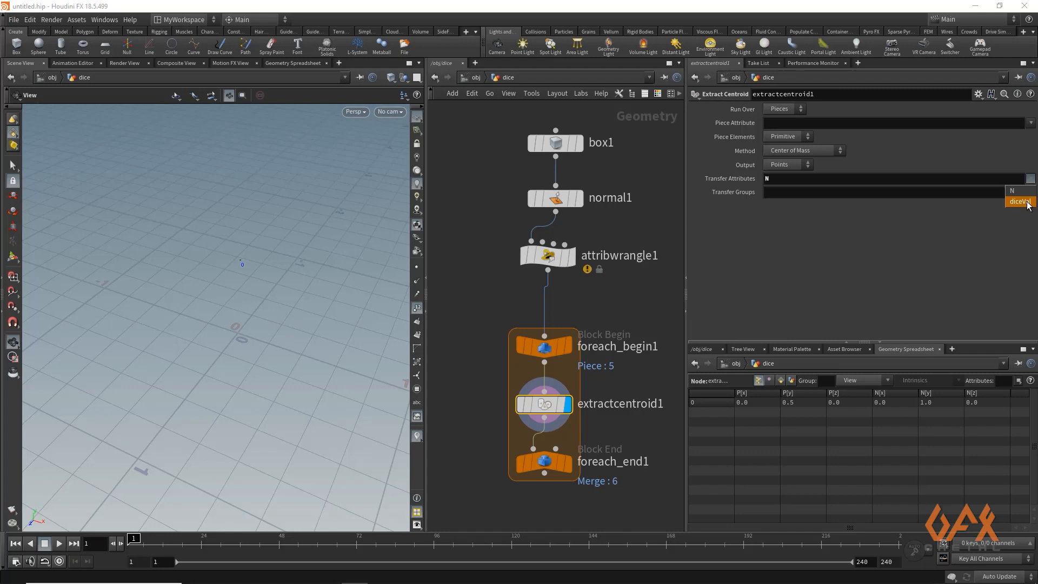
left_click(1026, 203)
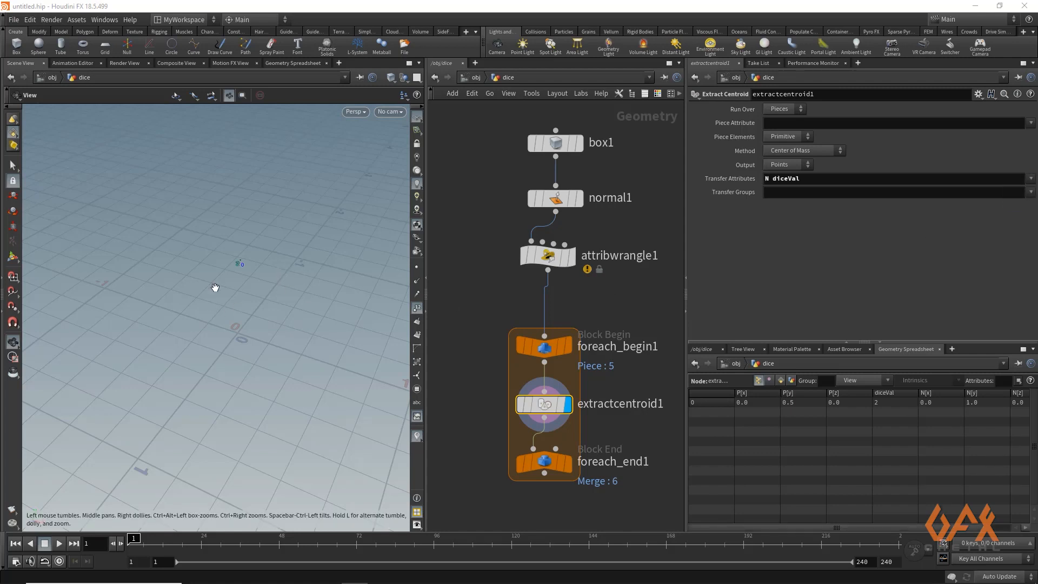
- Move foreach_end1 farther down and insert a Null named OUT_pointInfo between extractcentroid1 and foreach_end1
middle_click_drag(540, 415, 540, 303)
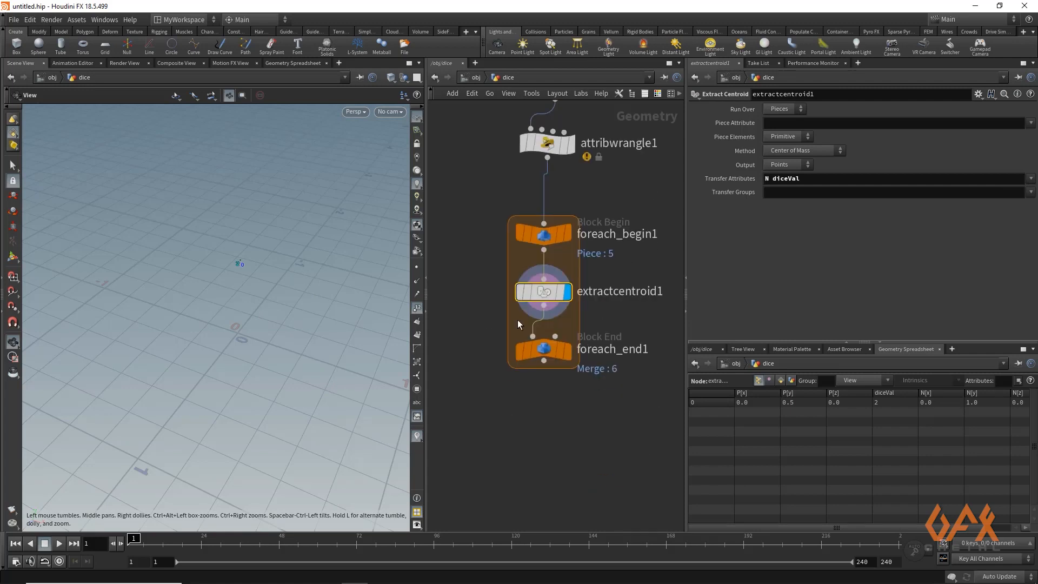
mouse_move(539, 296)
left_click_drag(550, 352, 549, 425)
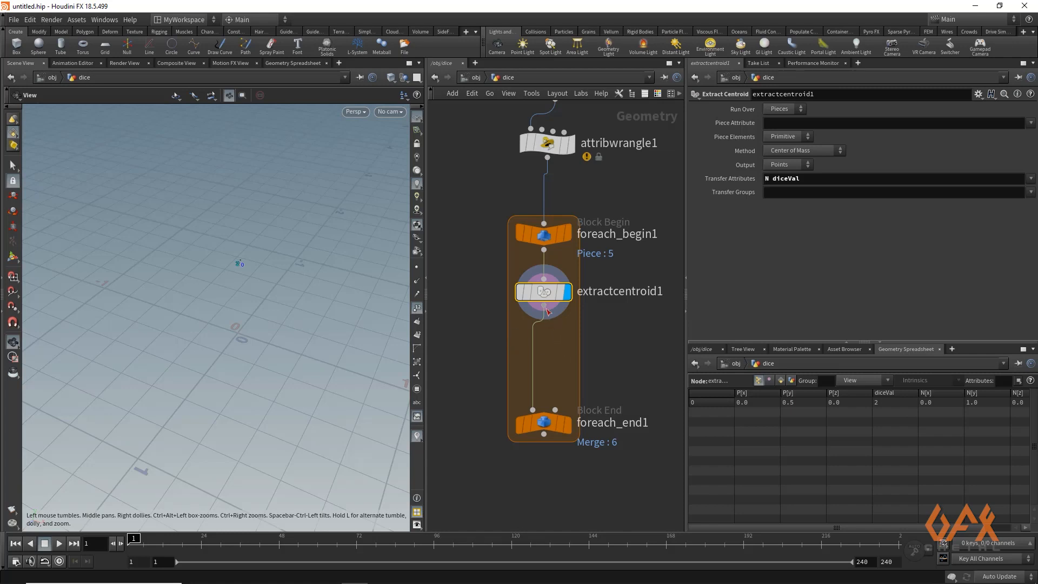
key("Tab")
type("null")
key("Return")
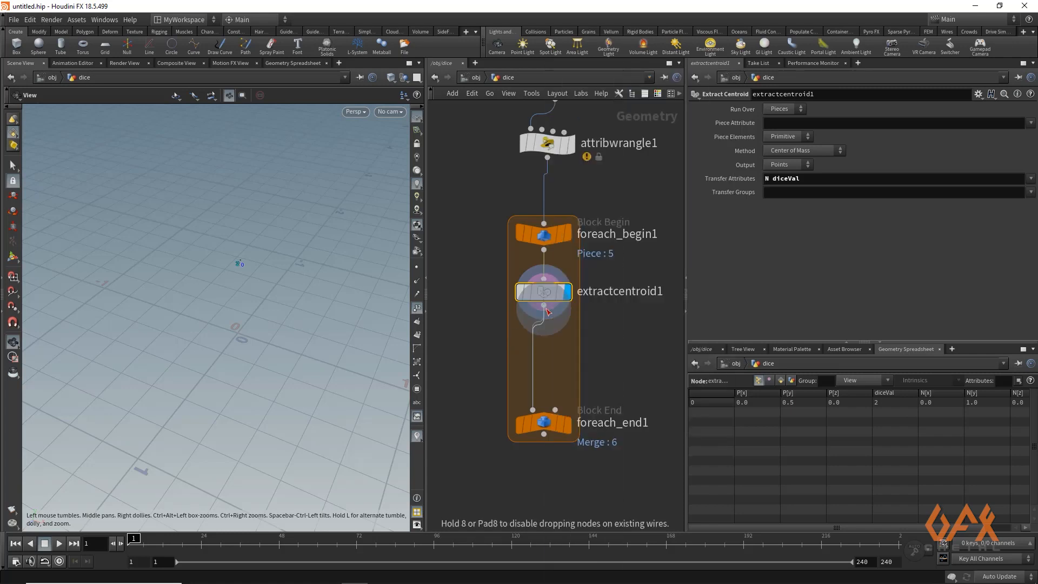
left_click(543, 354)
double_click(573, 355)
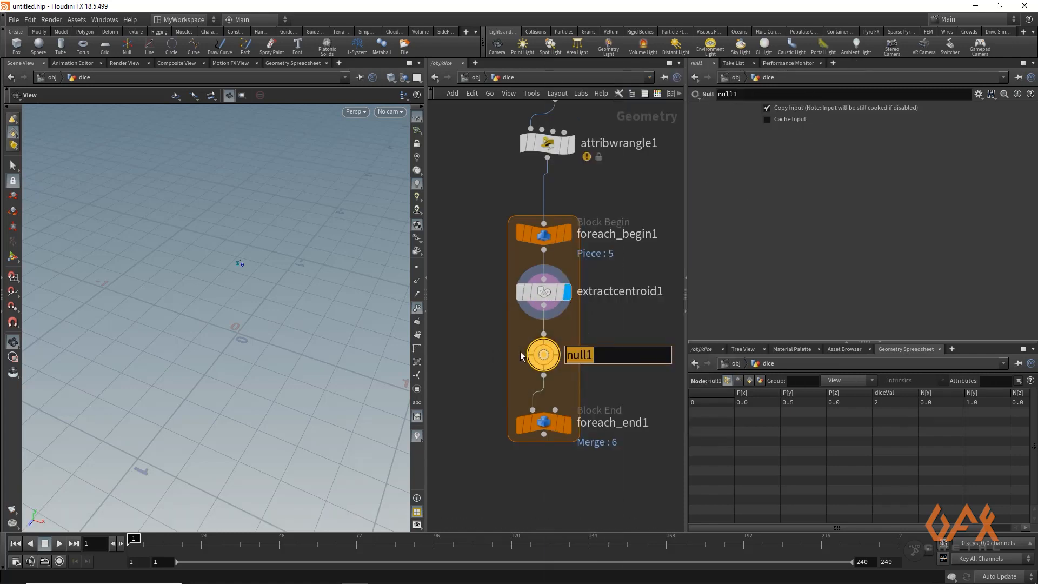
type("OUT_point")
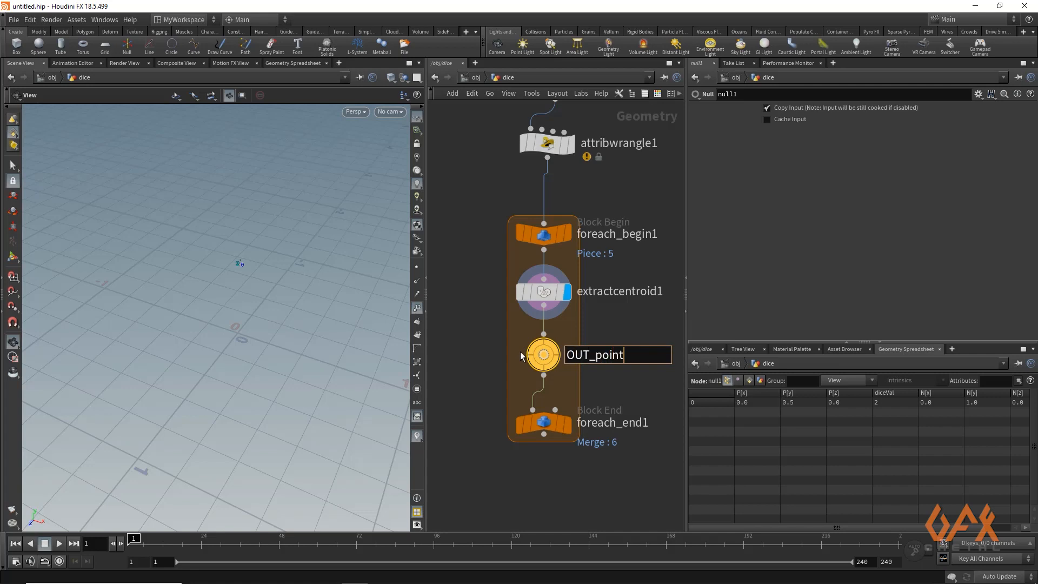
type("Info")
key("Return")
- Write the line int diceVal = chi("Dice_Value"); in the VEX code of attribwrangle2
scroll(514, 314, "down", 6)
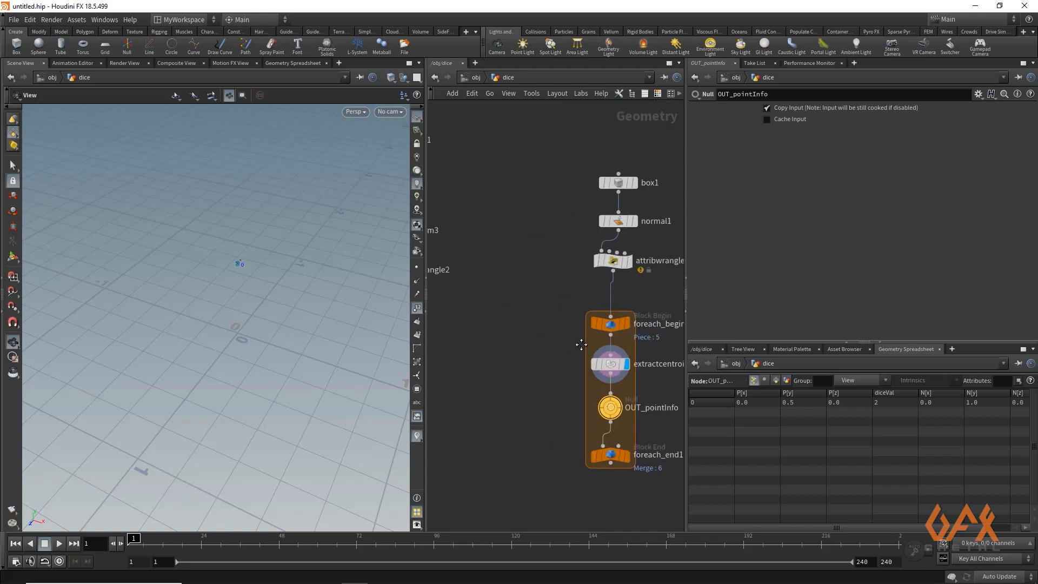
scroll(500, 275, "up", 3)
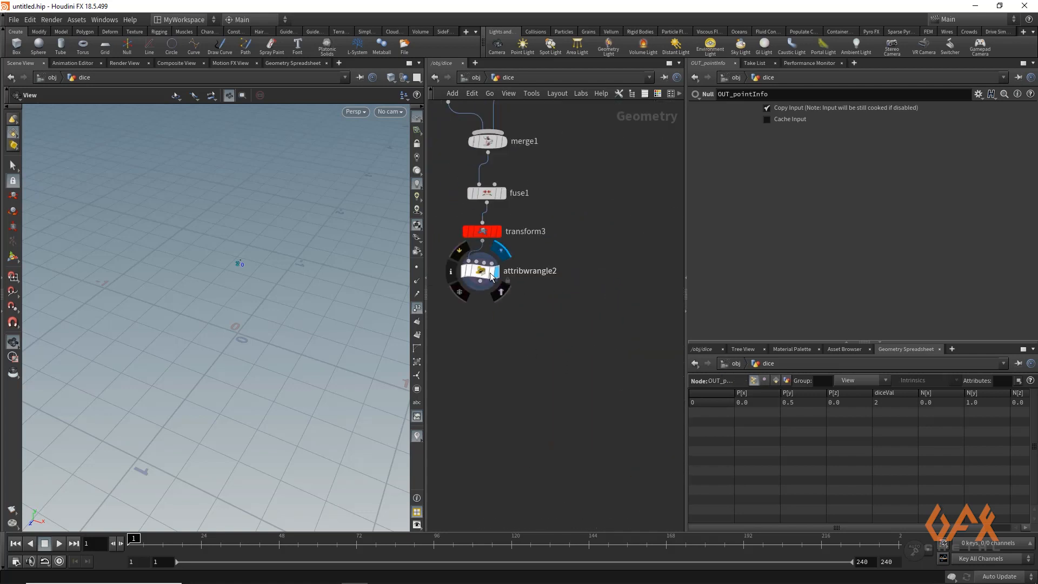
left_click(496, 272)
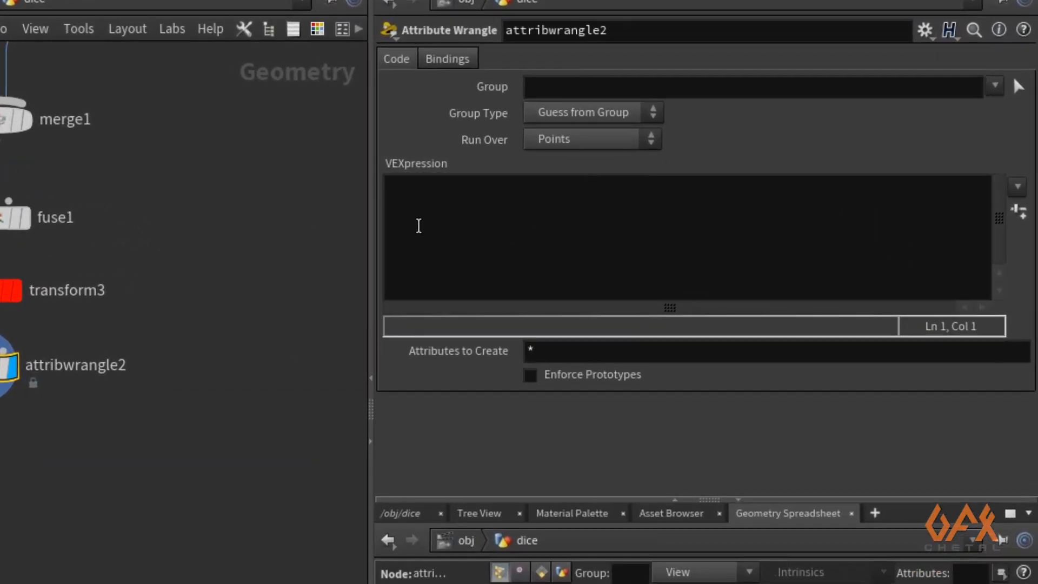
left_click(402, 212)
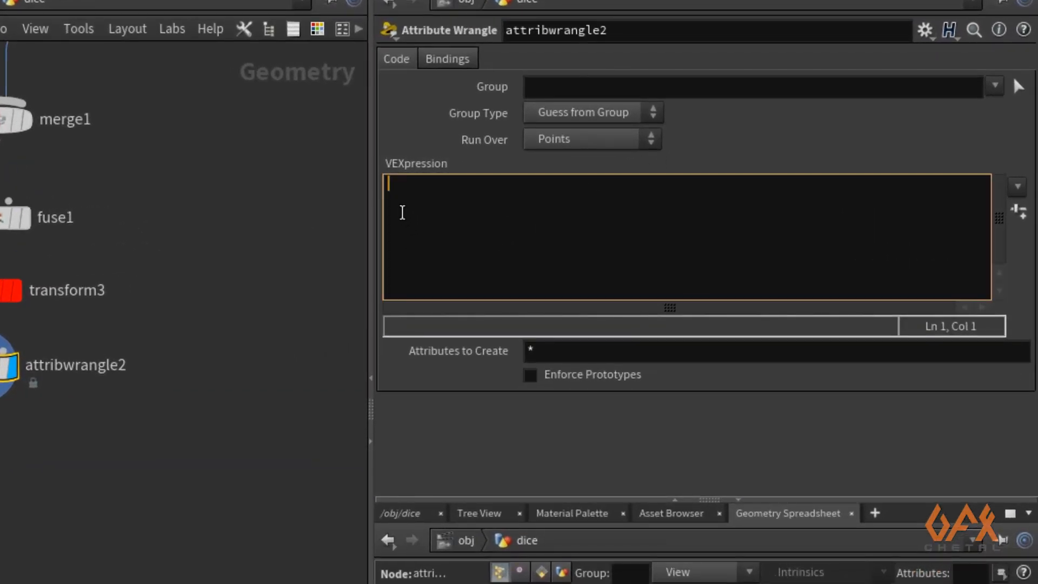
type("int ")
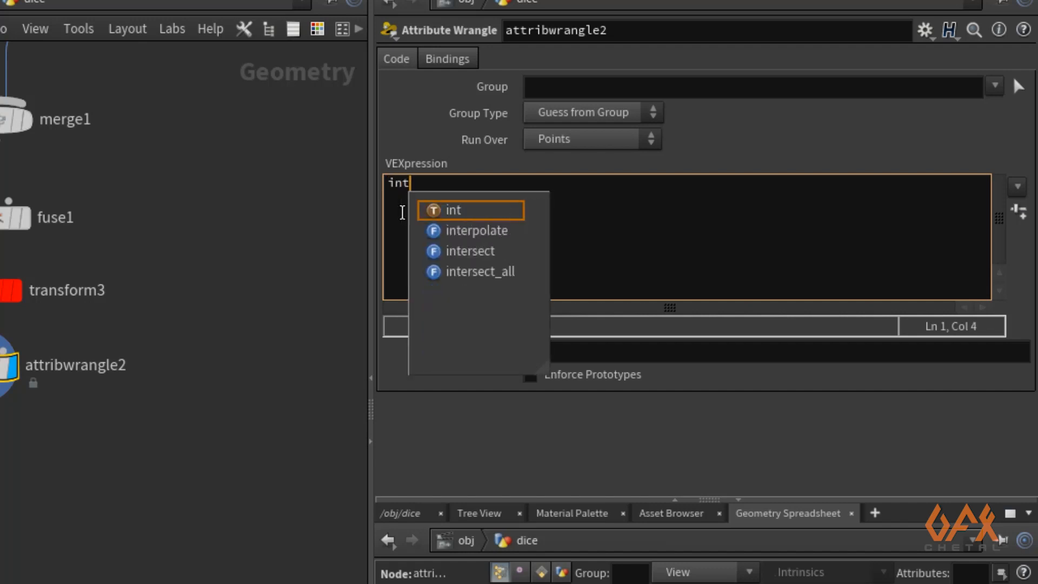
type("dice")
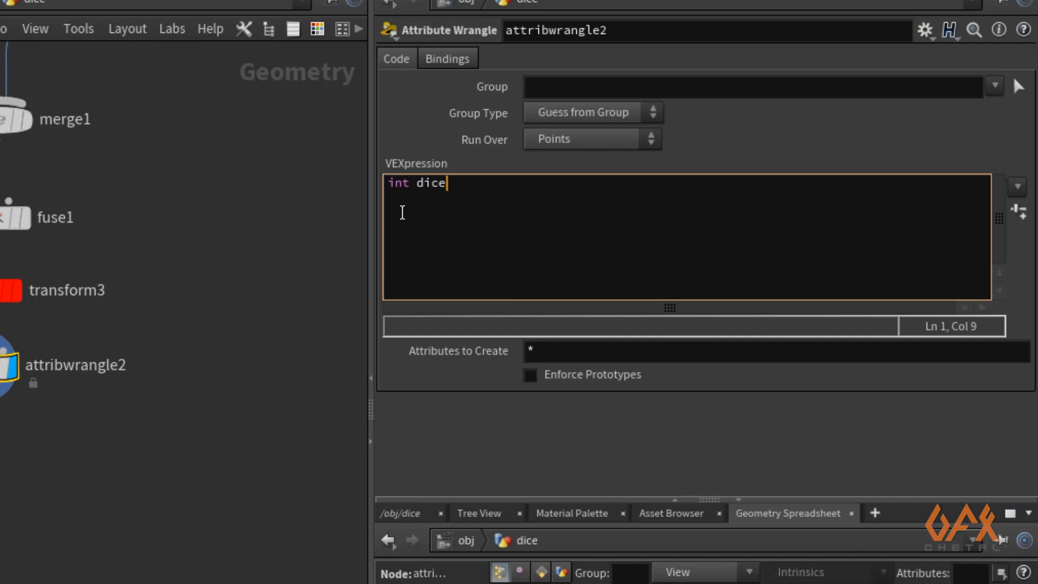
type("Val = ")
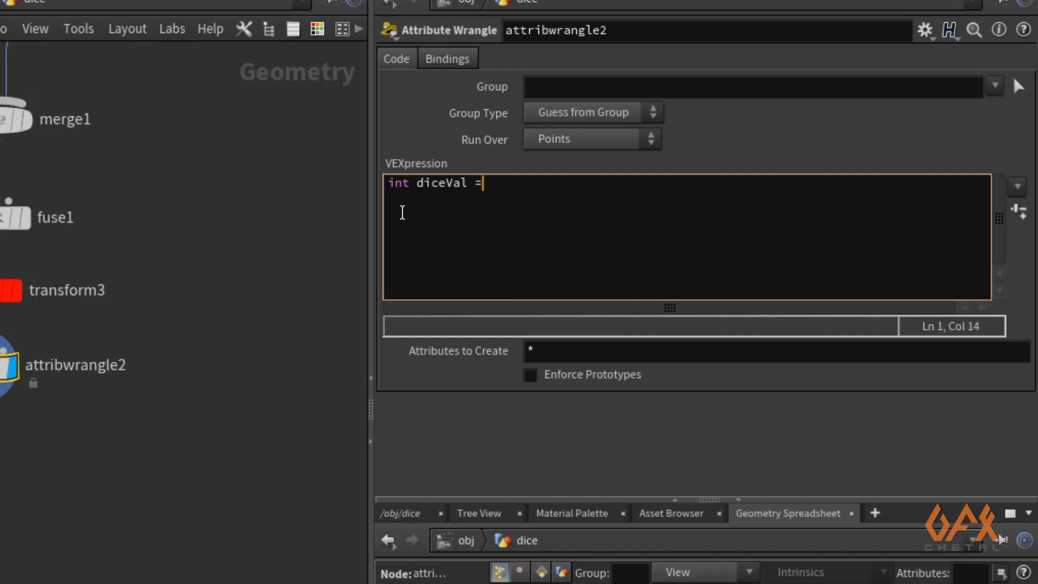
type("chi")
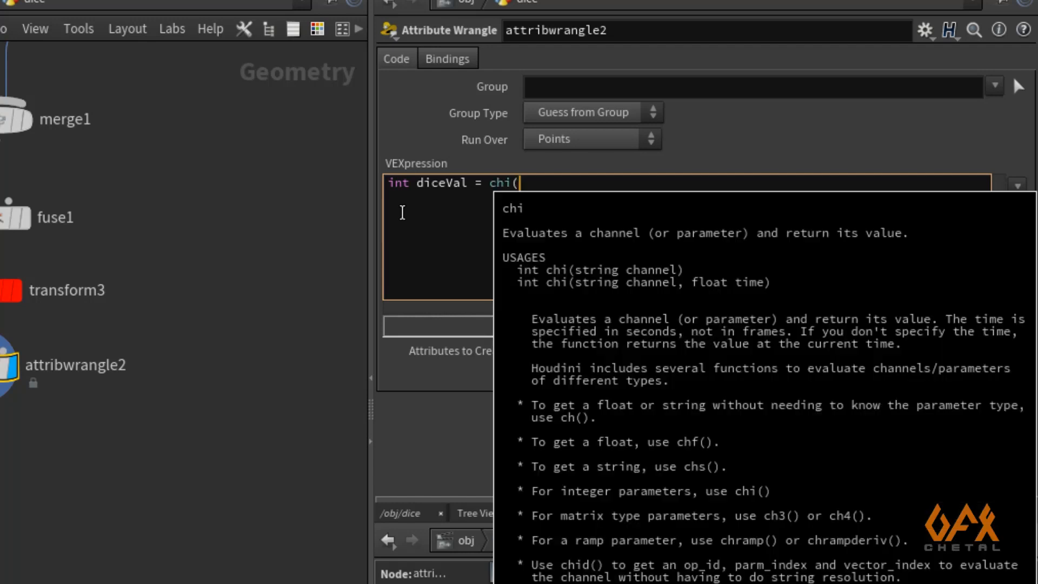
type("(\"")
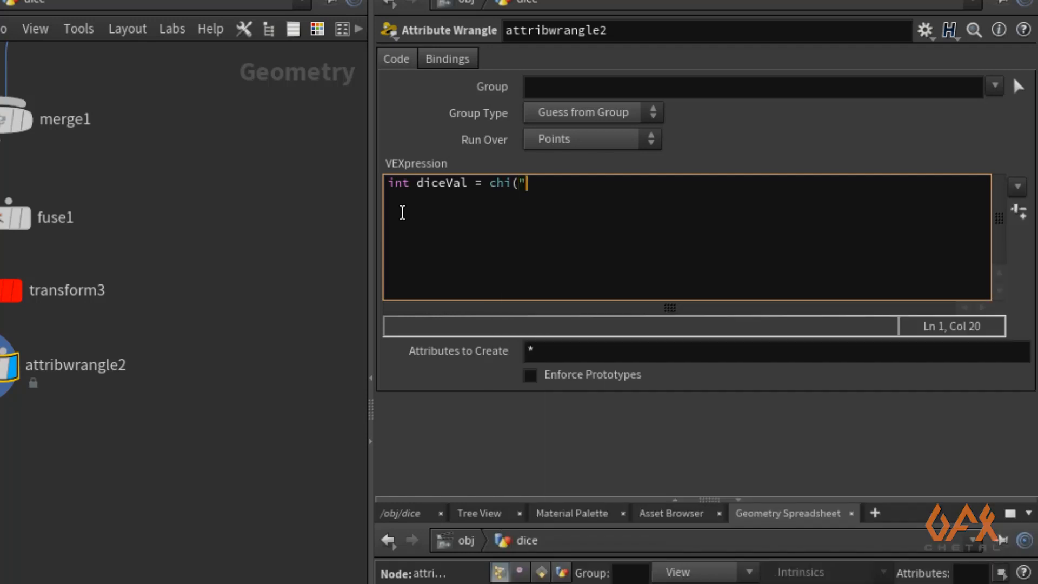
type("Dice_Valu")
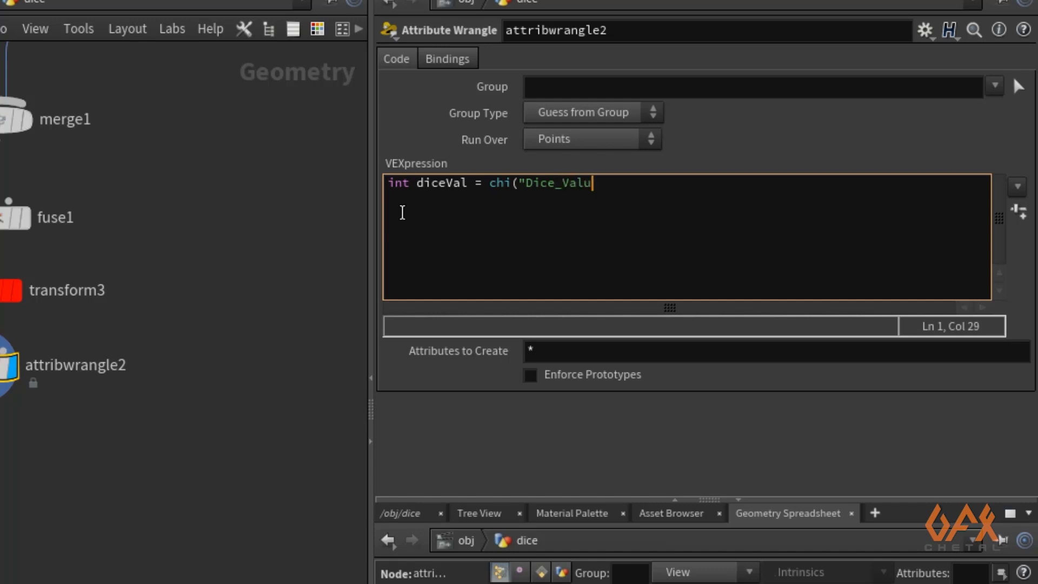
type("e\");")
key("Return")
key("Return")
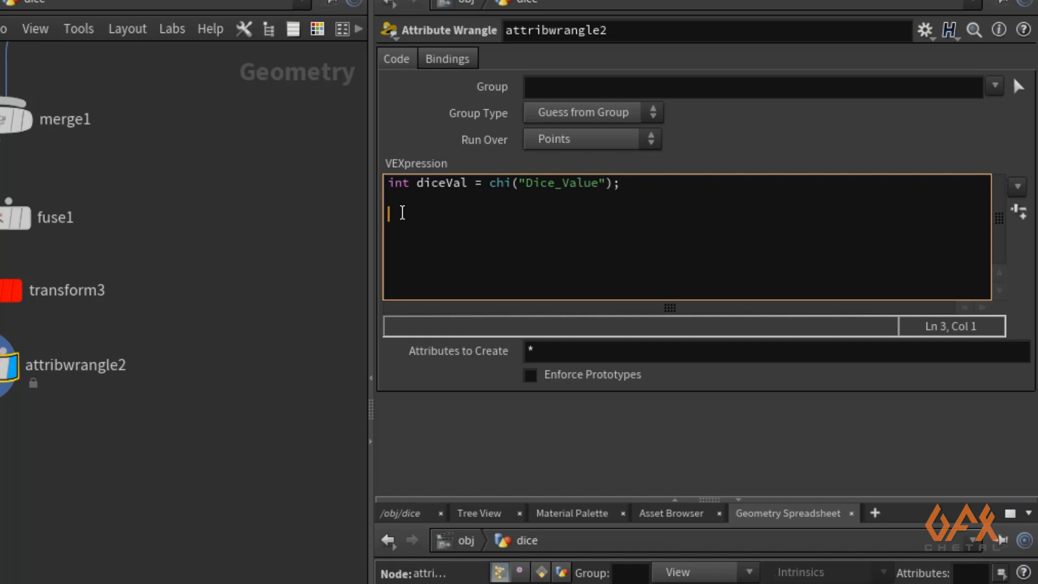
- Create the Dice Value parameter from the chi call in attribwrangle2 and set it to 2
left_click(1019, 211)
left_click(555, 400)
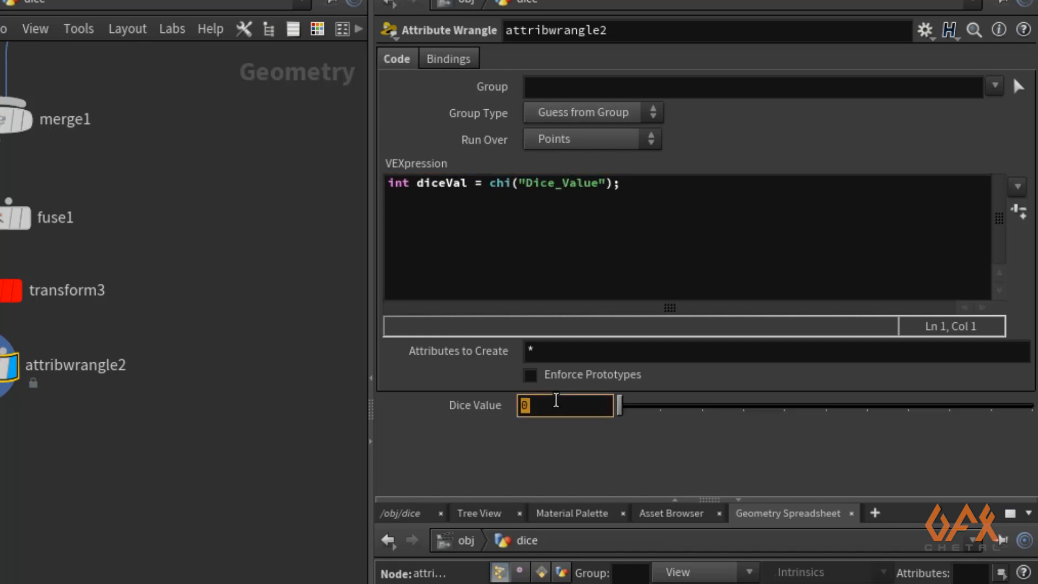
type("2")
- Add the loop header for(int i=0; i<diceVal; i++) with an opening brace below the diceVal line in the VEX code of attribwrangle2
left_click(457, 234)
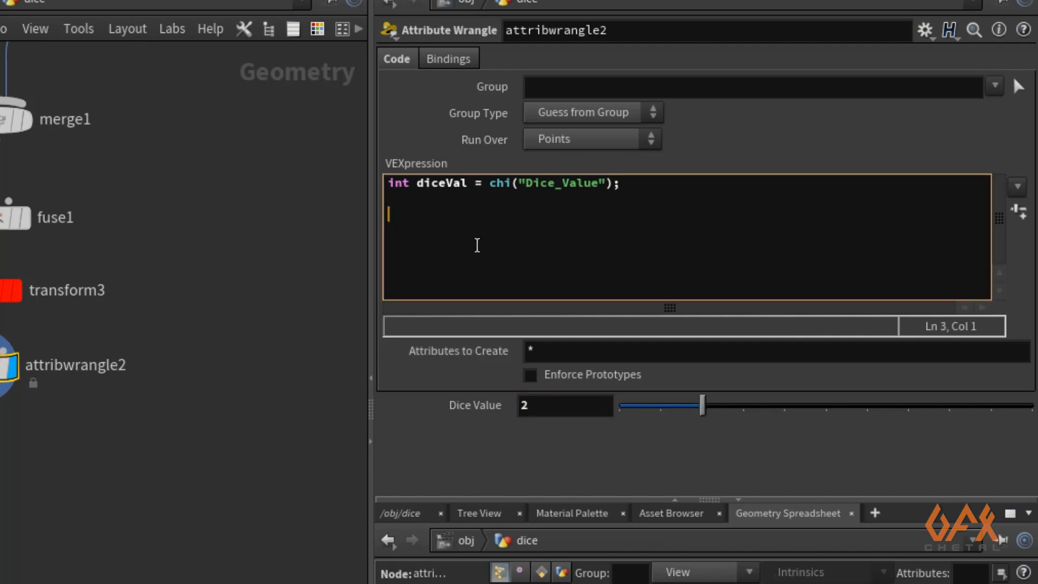
type("for")
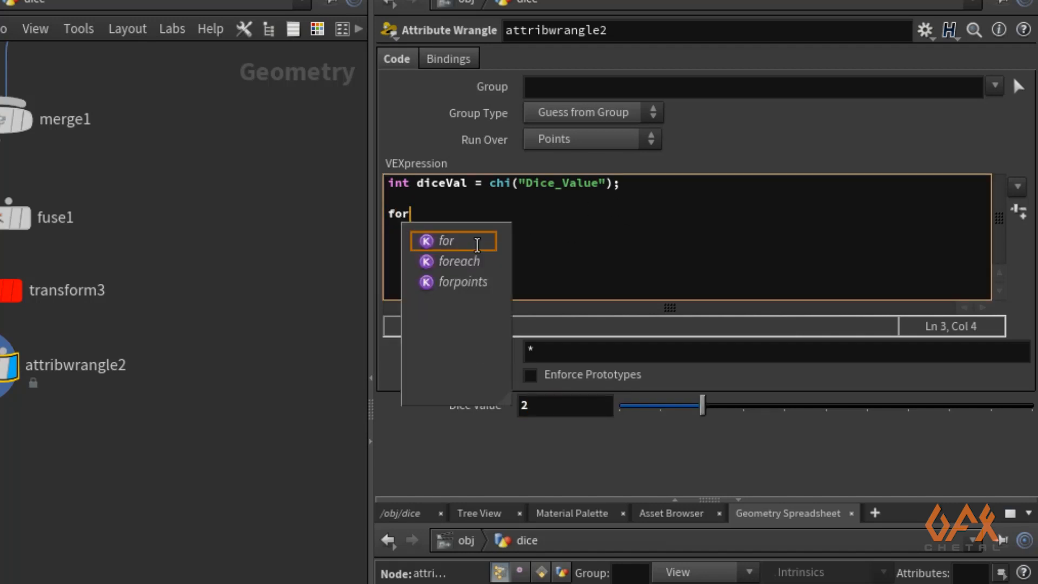
type("(int ")
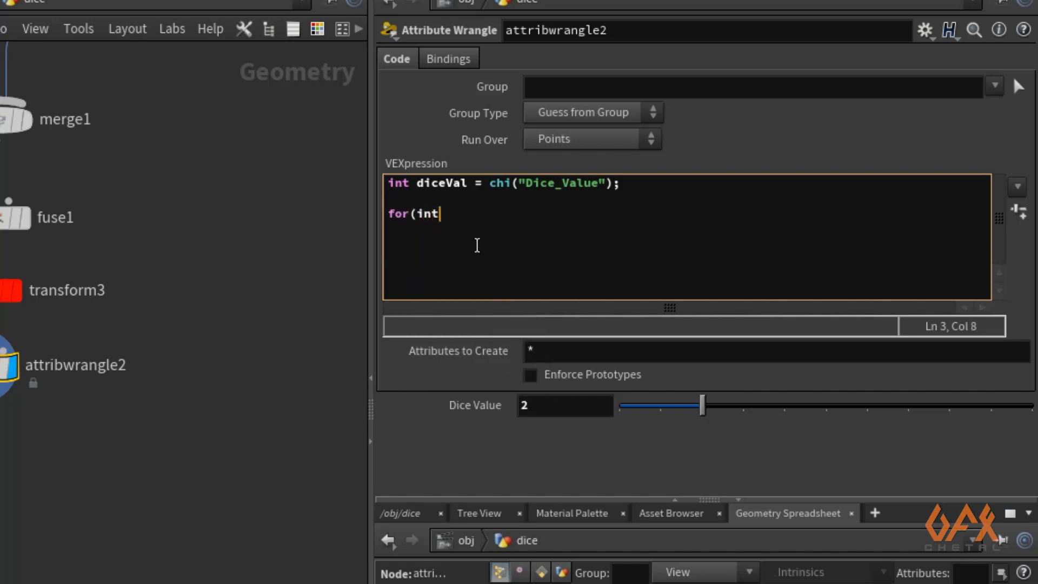
type("i=0")
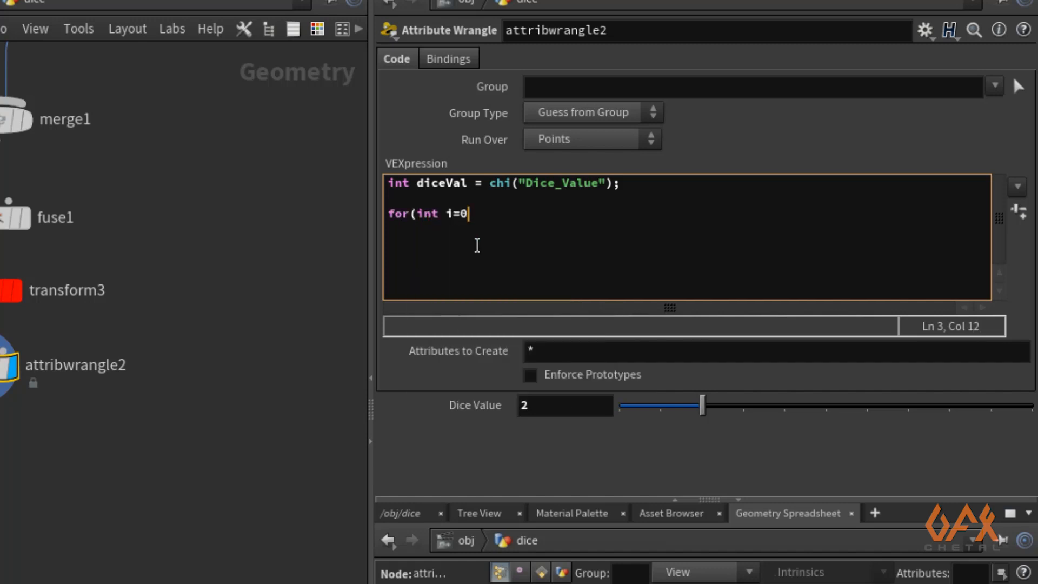
type("; i")
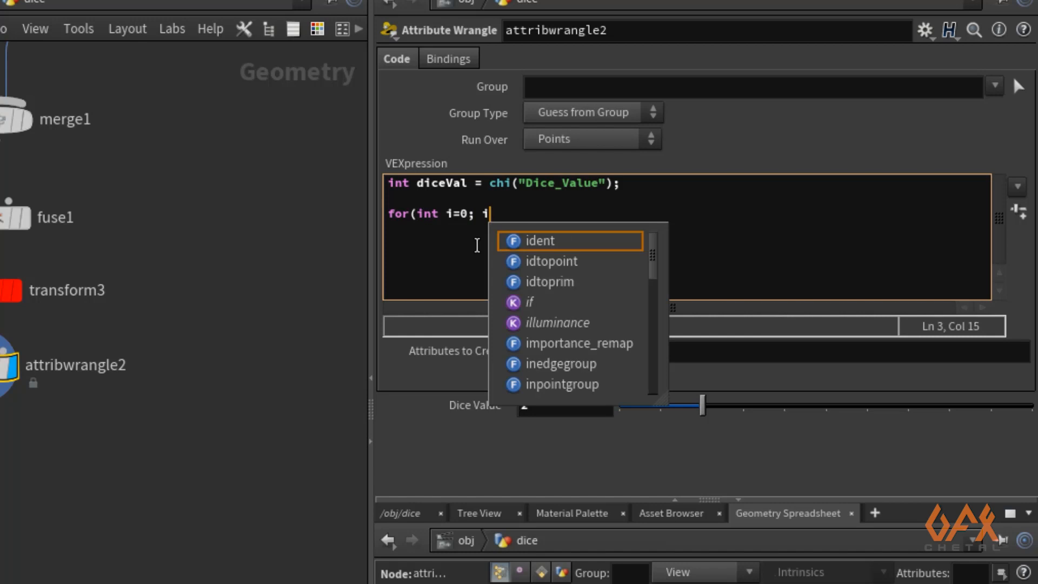
type("<")
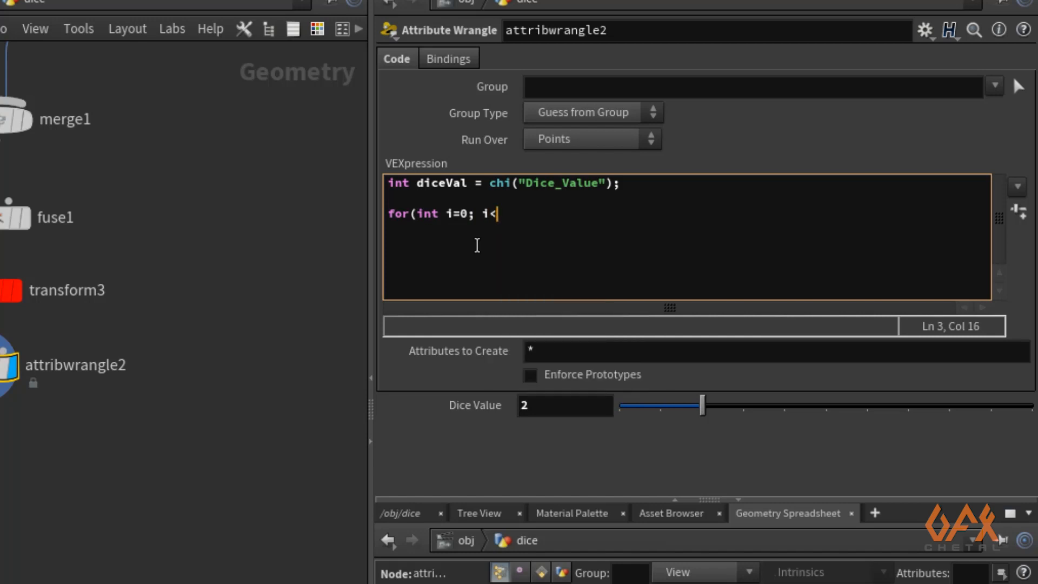
type("diceVal; i++)")
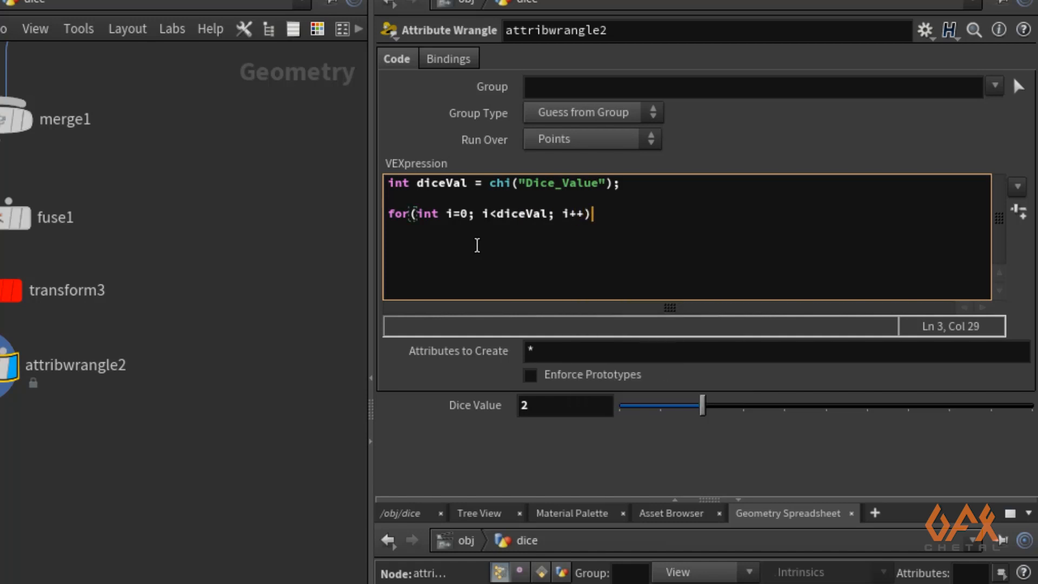
key("Return")
type("{")
key("Return")
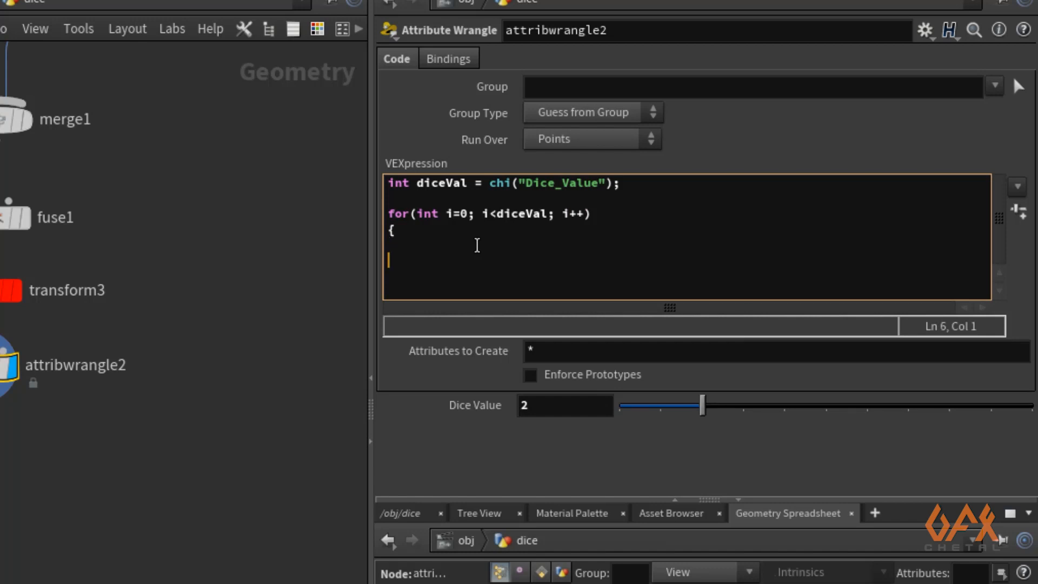
- Write the condition if(diceVal%2 != 0) inside the for loop
key("Tab")
type("if(dice")
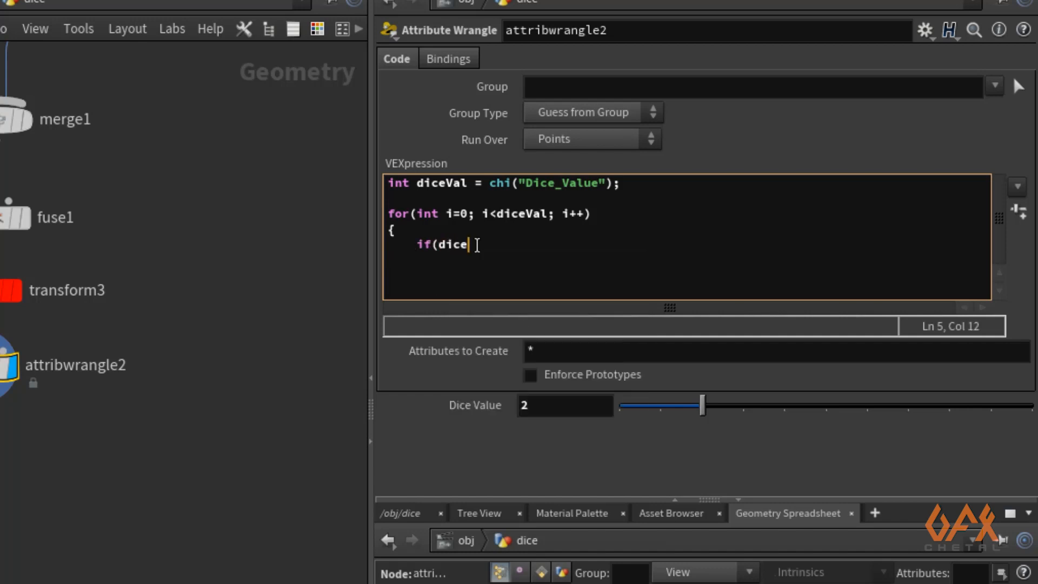
type("Val%2 ")
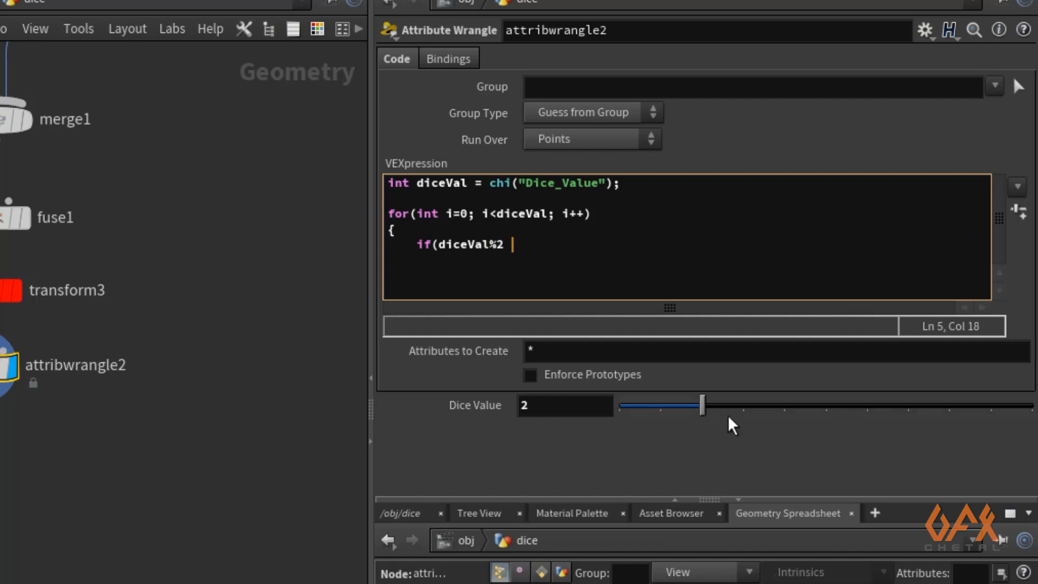
type("!= 0")
key("BackSpace")
type(")")
key("Return")
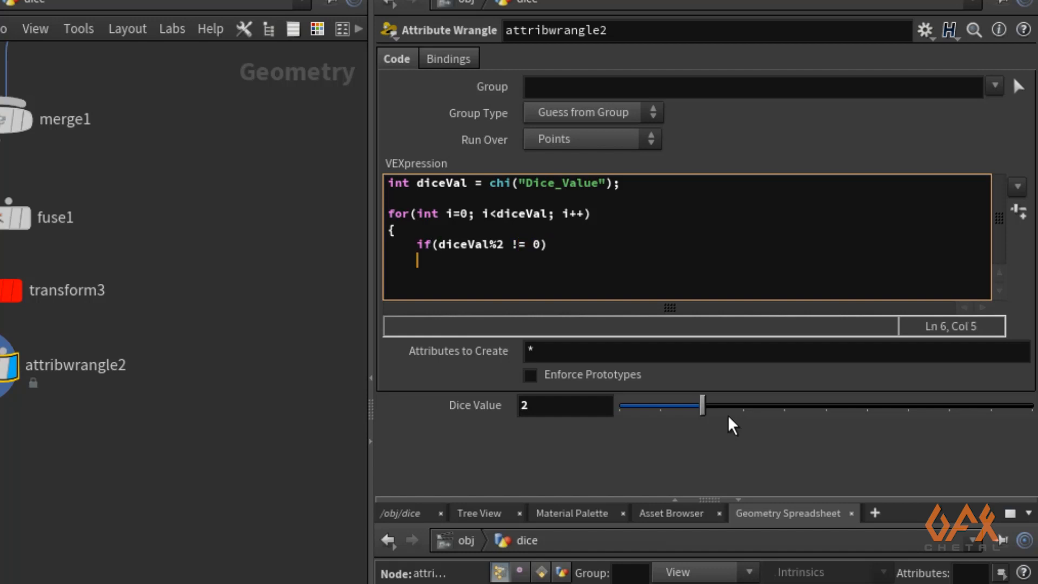
- Write a braced body for the if condition containing the call setpointgroup(0,"myGroup",i,1);
type("{")
key("Tab")
key("BackSpace")
key("Return")
key("Tab")
type("set")
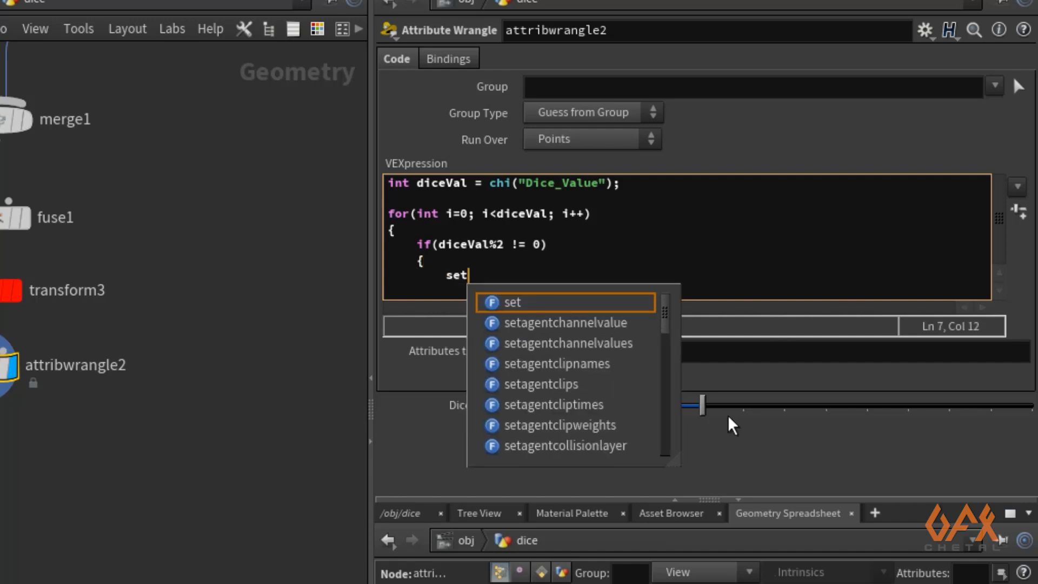
type("poin")
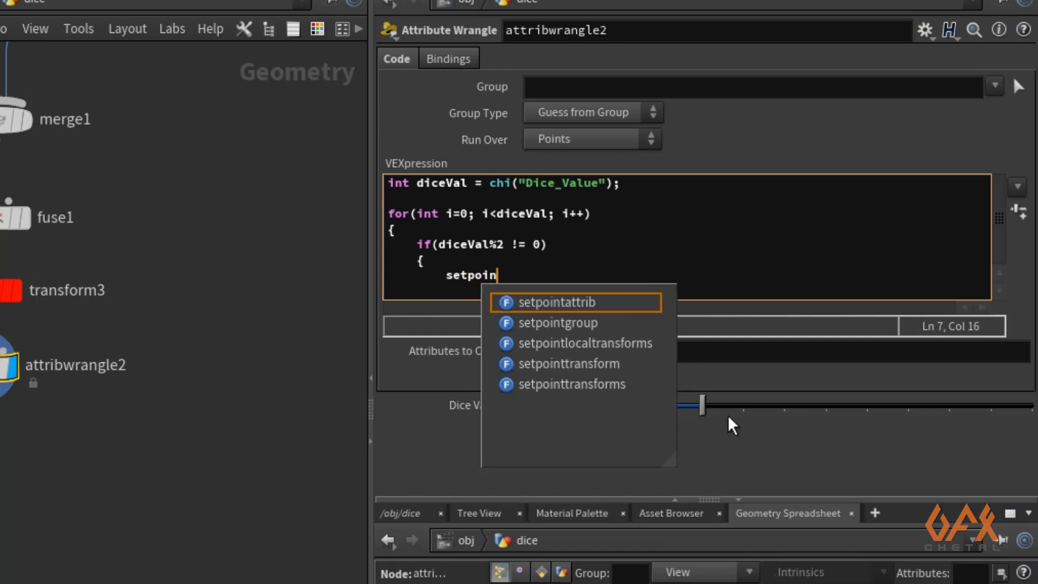
type("tgroup")
key("Return")
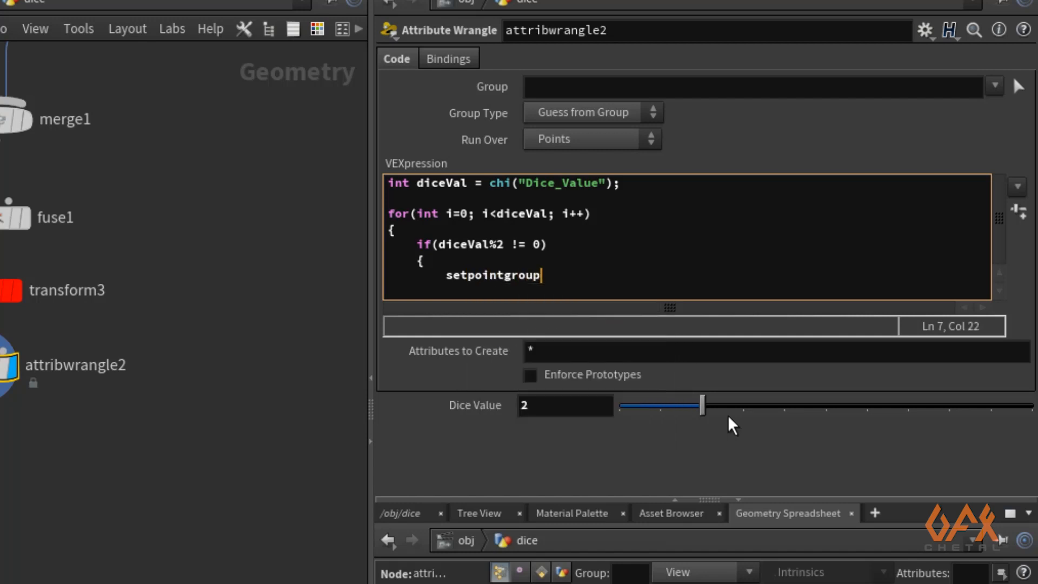
type("(")
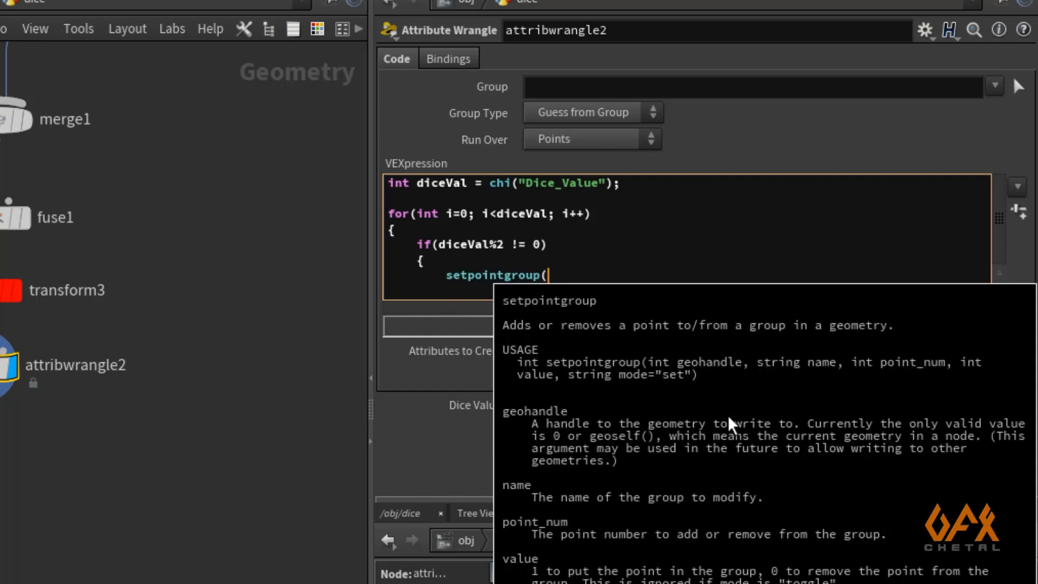
type("0,")
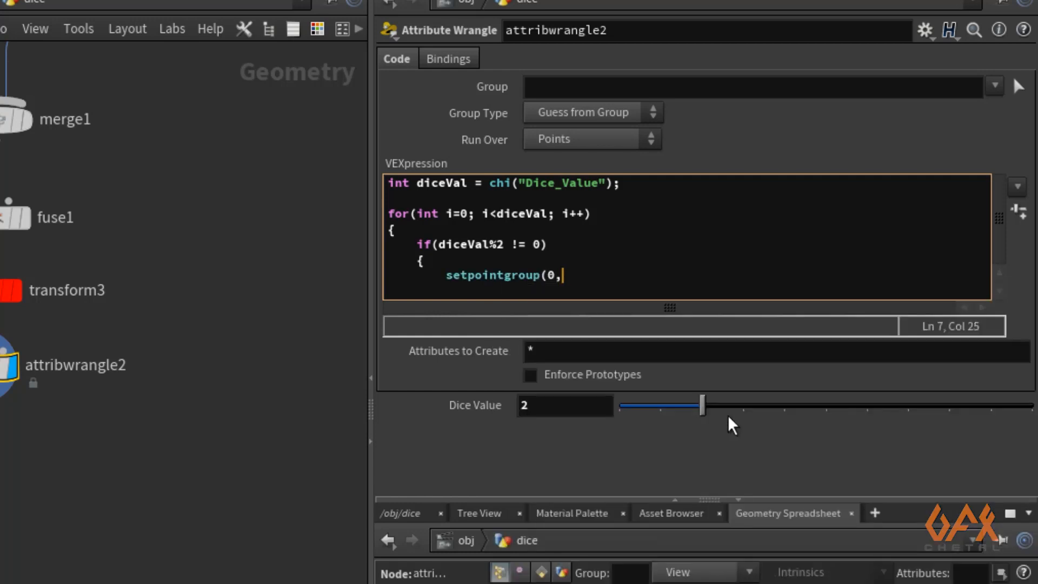
type("\"myGroup\"")
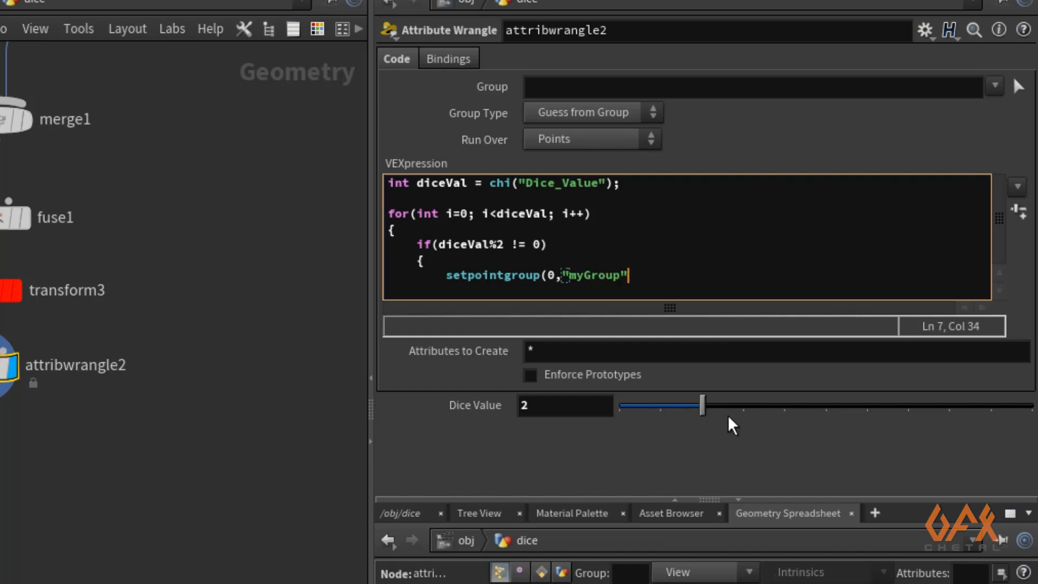
type(",i")
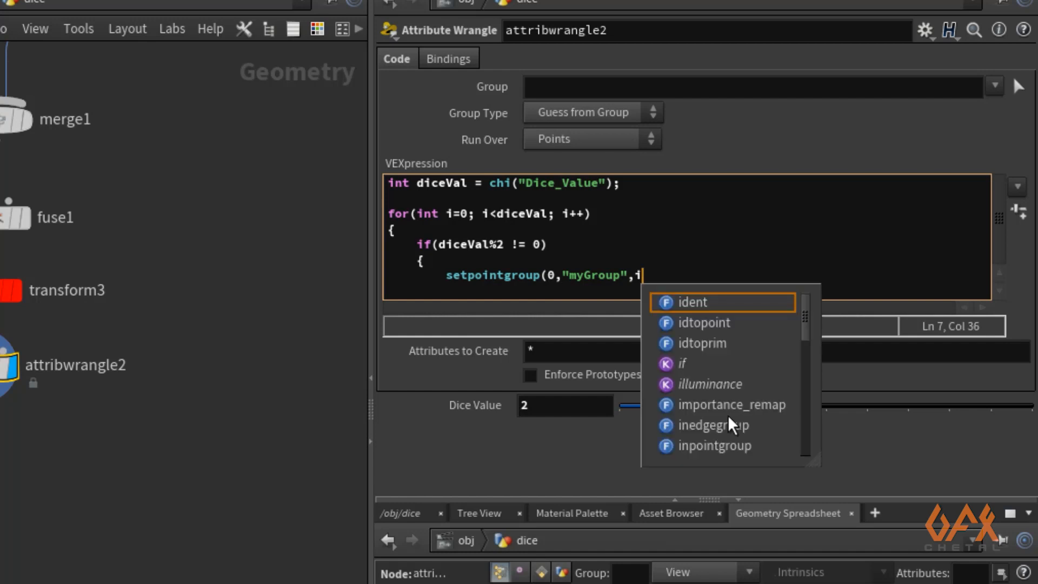
type(",1")
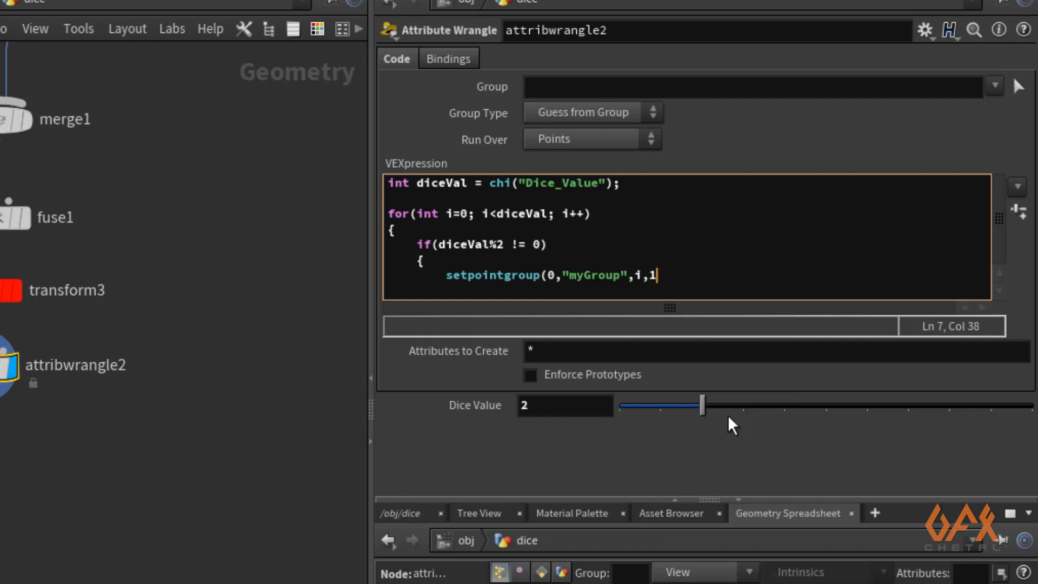
type(");")
key("Return")
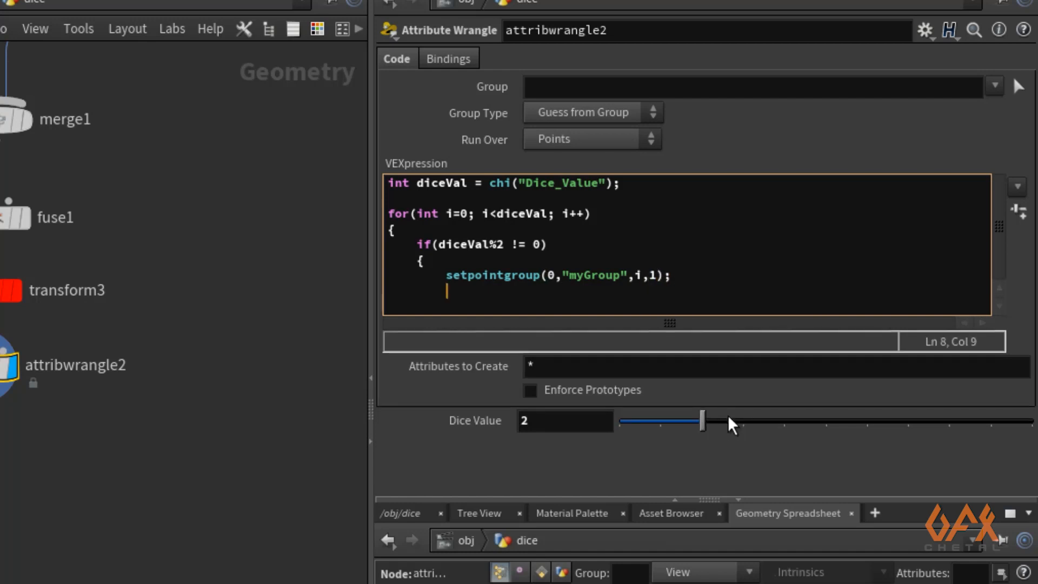
type("}")
key("Return")
- Add an else branch with an empty, indented braced body after the if block
type("else")
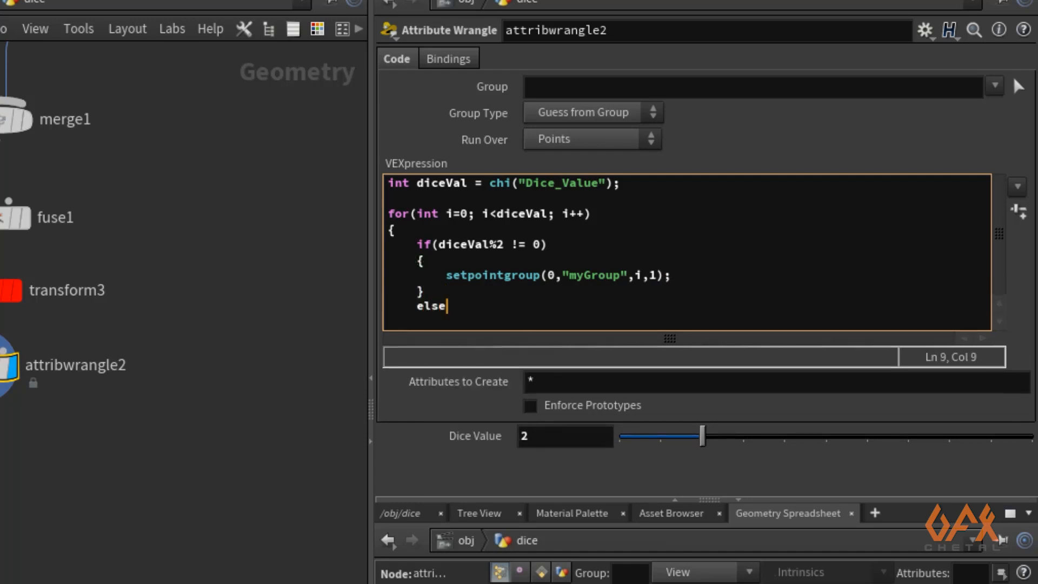
key("Return")
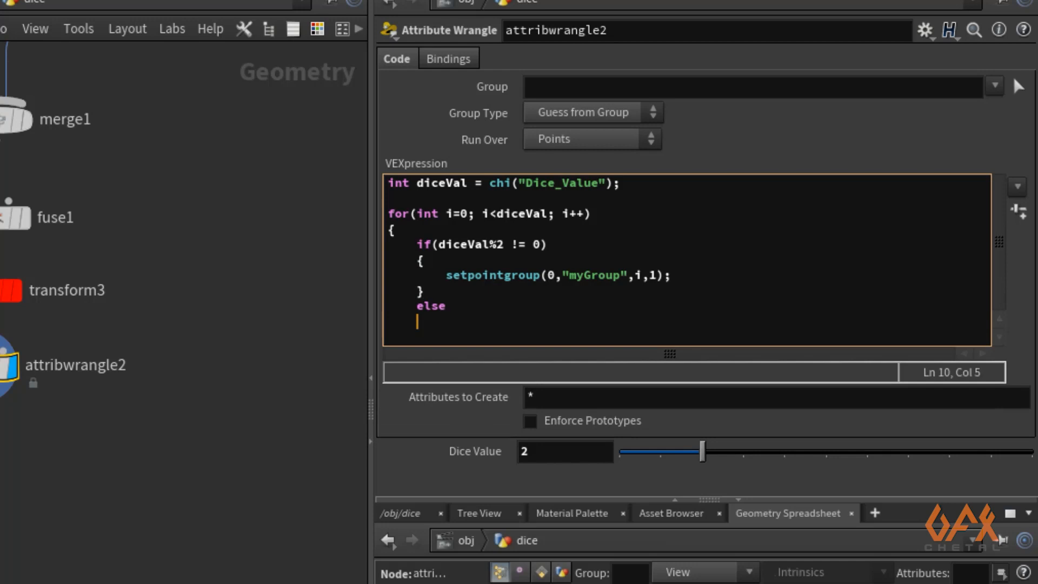
type("{")
key("Return")
type("}")
key("Up")
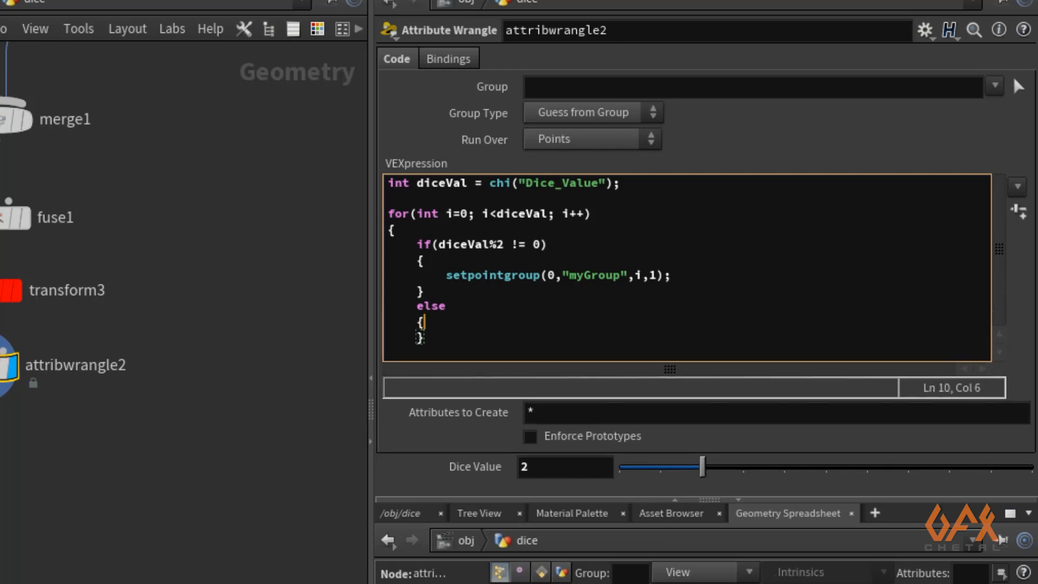
key("Return")
key("Tab")
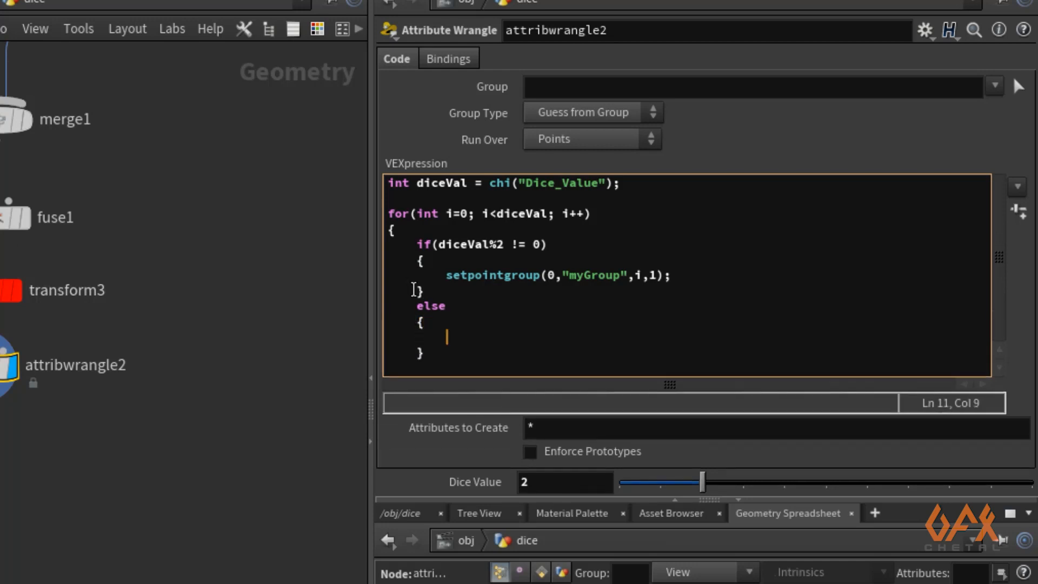
- Copy the setpointgroup call into the else block and change its point number argument to i+1
left_click_drag(444, 276, 669, 277)
key("ctrl+c")
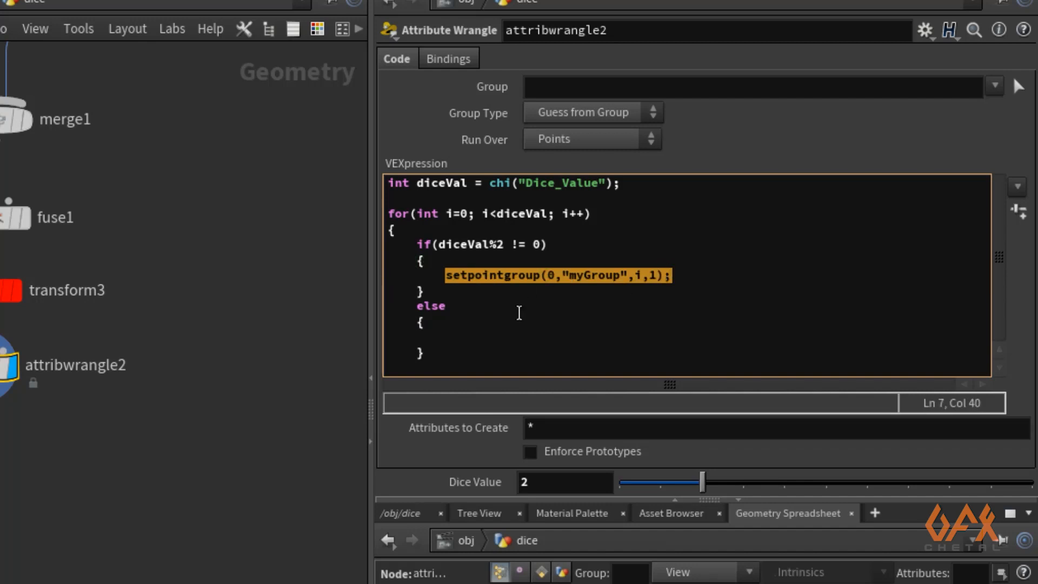
left_click(464, 339)
key("ctrl+v")
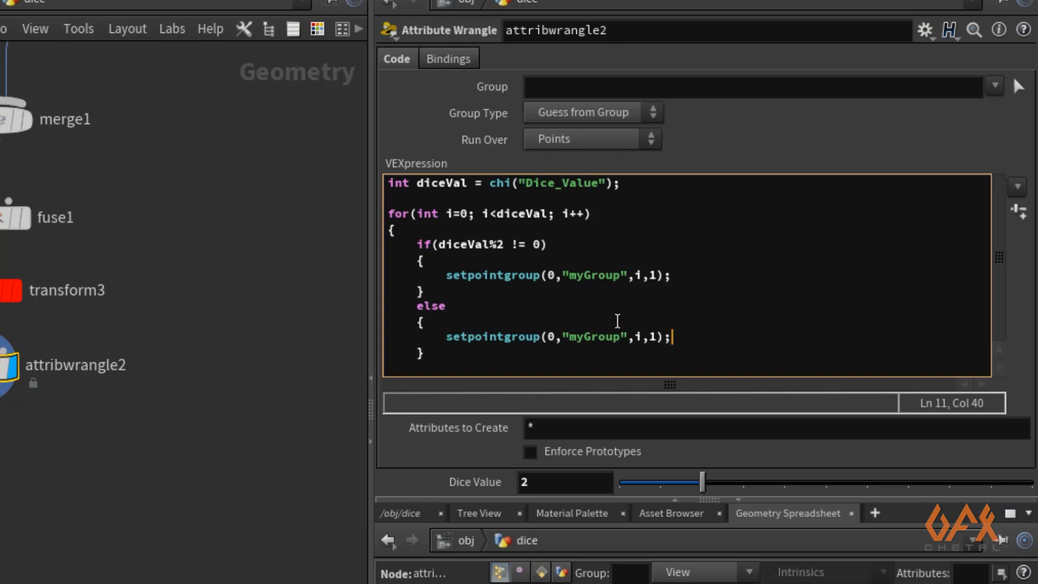
left_click(642, 336)
type("+1")
- Close the for loop with a brace after the else block and apply the code to attribwrangle2
left_click(459, 369)
key("Return")
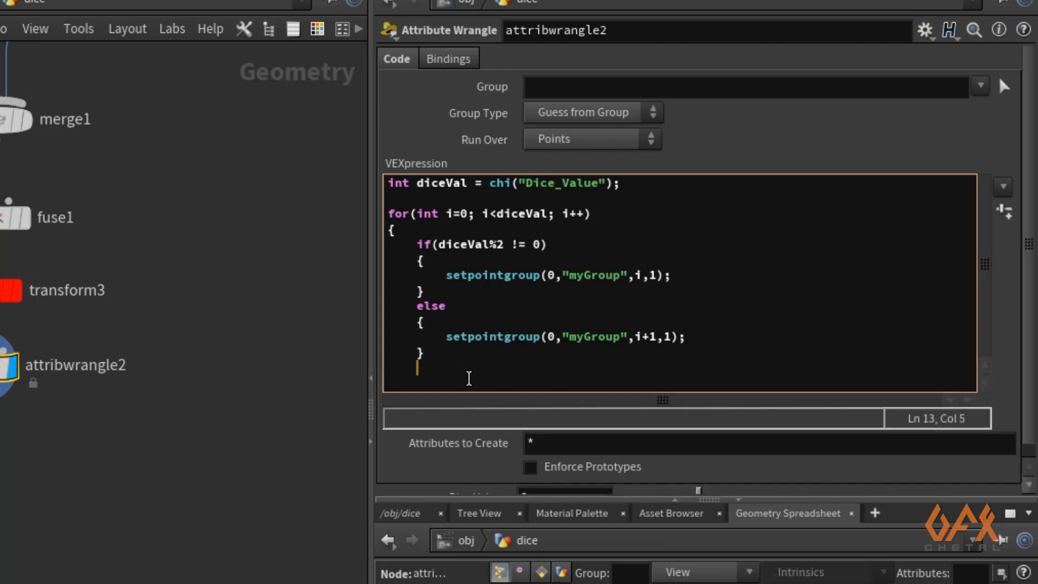
key("BackSpace")
type("}")
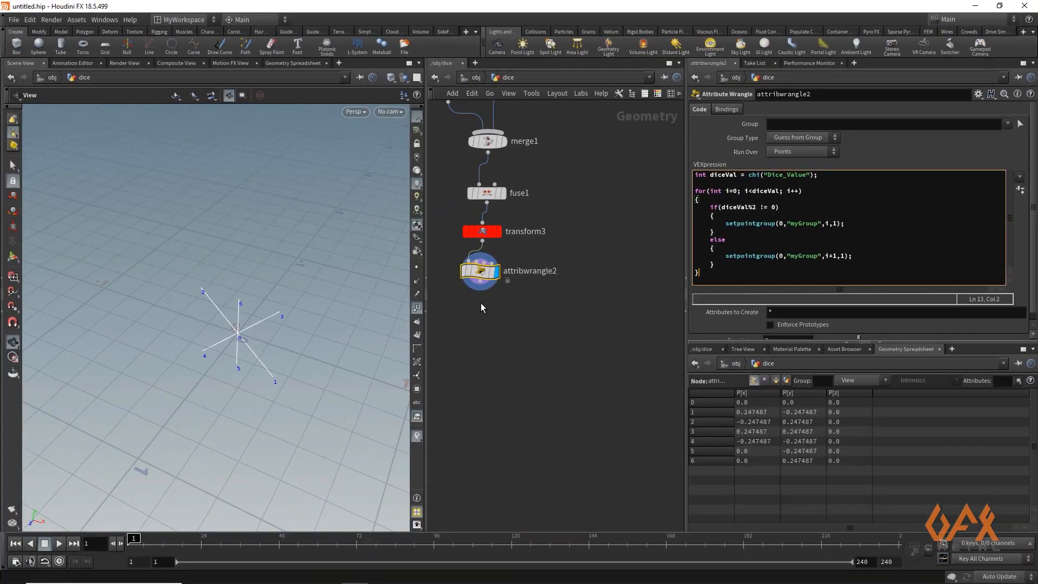
left_click(454, 308)
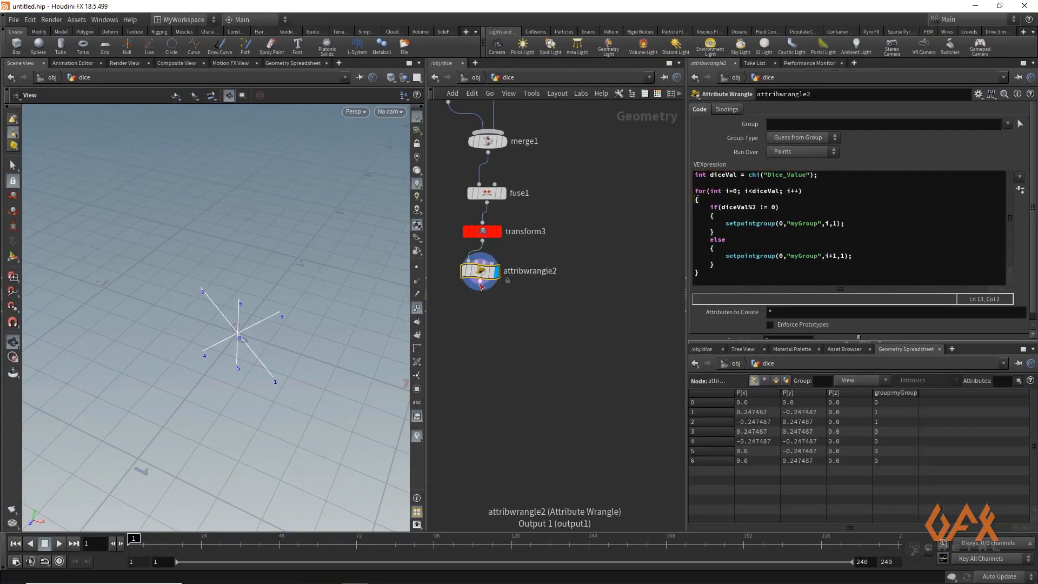
left_click_drag(480, 287, 475, 325)
key("Tab")
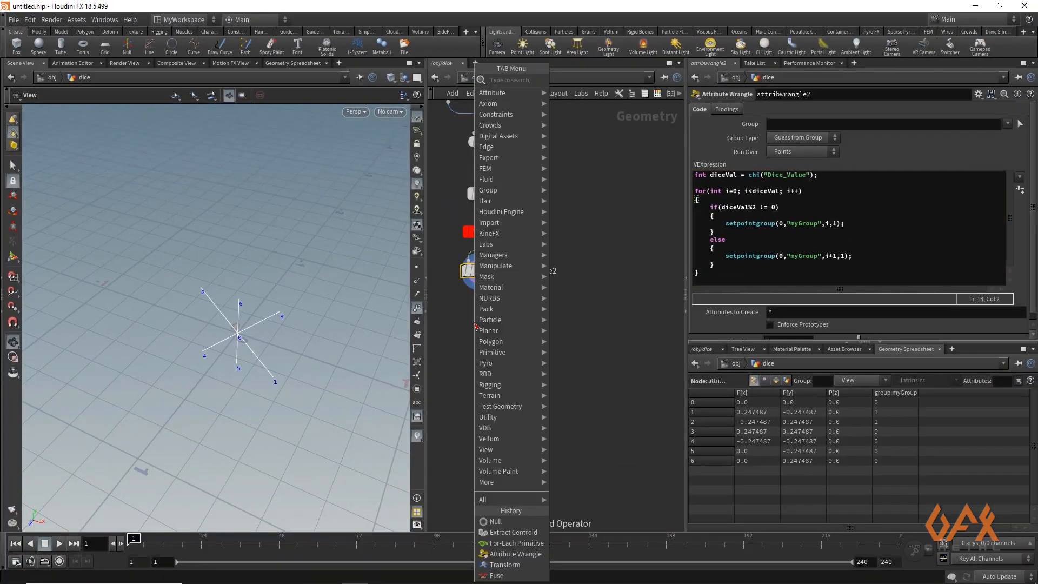
type("bla")
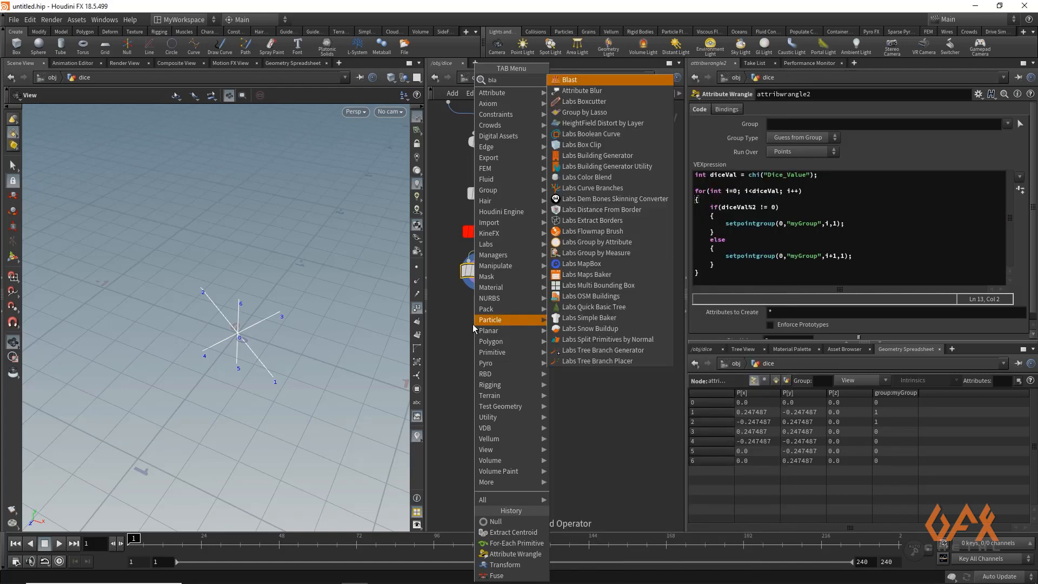
key("Escape")
- Add a Sphere node to the network and place it beside attribwrangle2, on the side away from its label
middle_click_drag(467, 349, 603, 352)
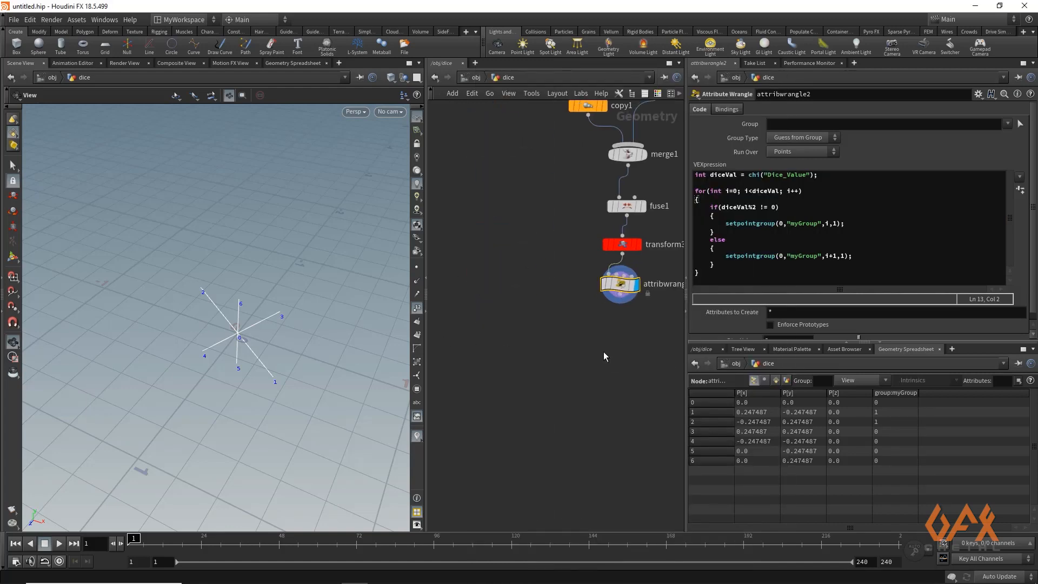
key("Tab")
type("spe")
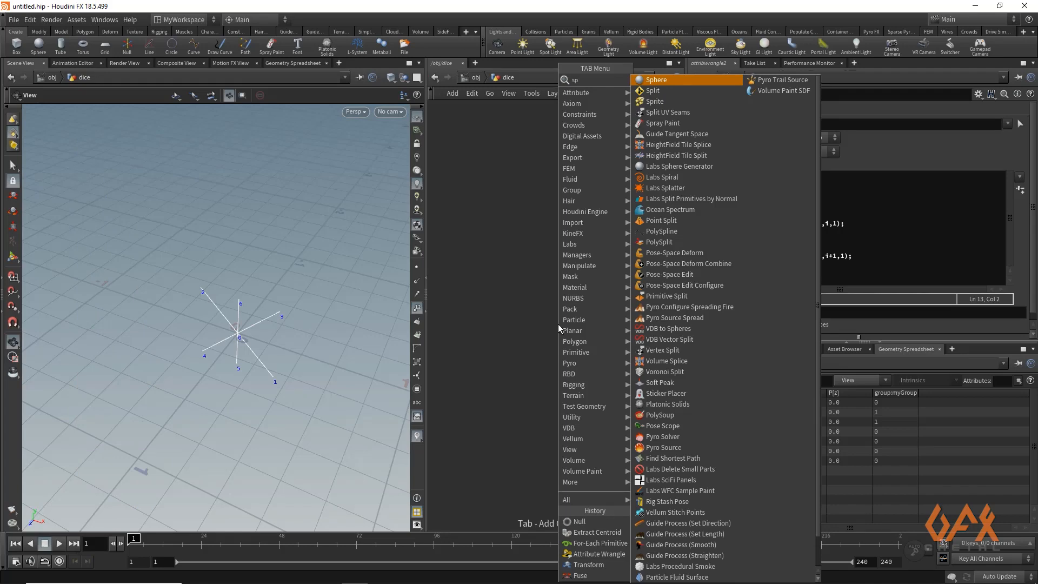
key("BackSpace")
key("BackSpace")
key("BackSpace")
type("spher")
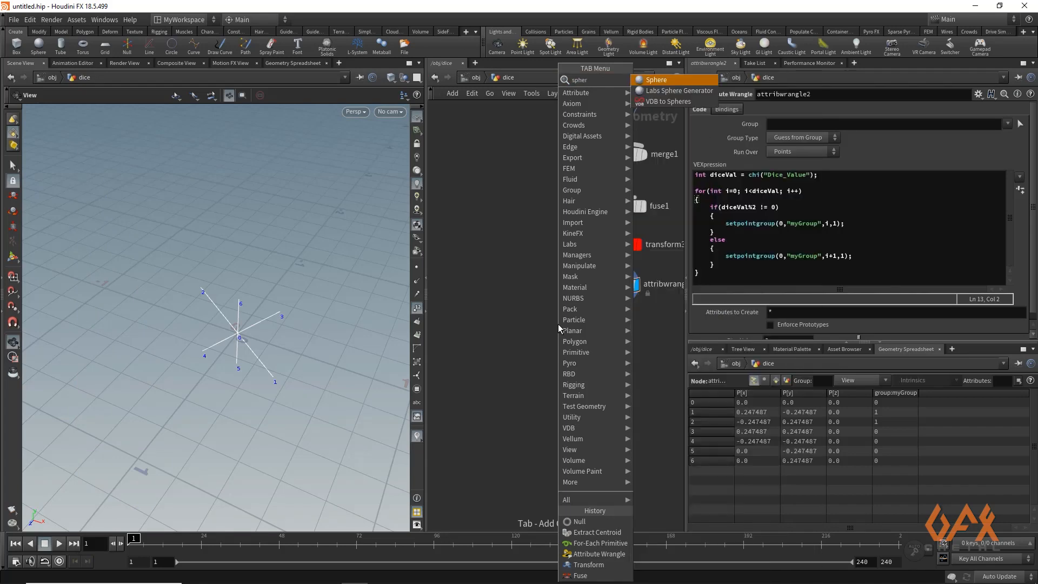
key("Return")
key("Return")
left_click_drag(605, 335, 508, 290)
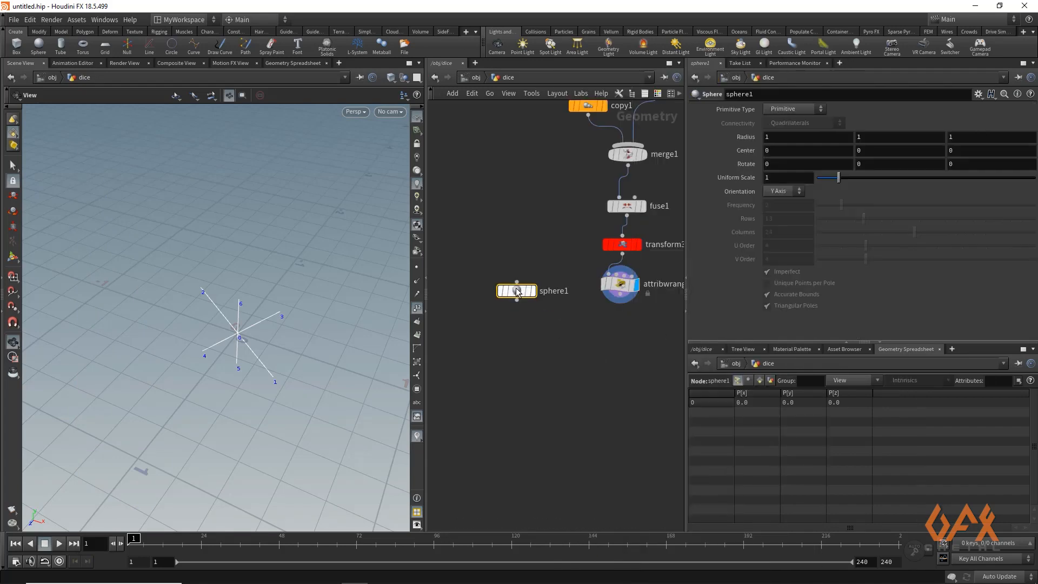
- Change sphere1's primitive type to Polygon Mesh and set its uniform scale to .075
left_click(780, 110)
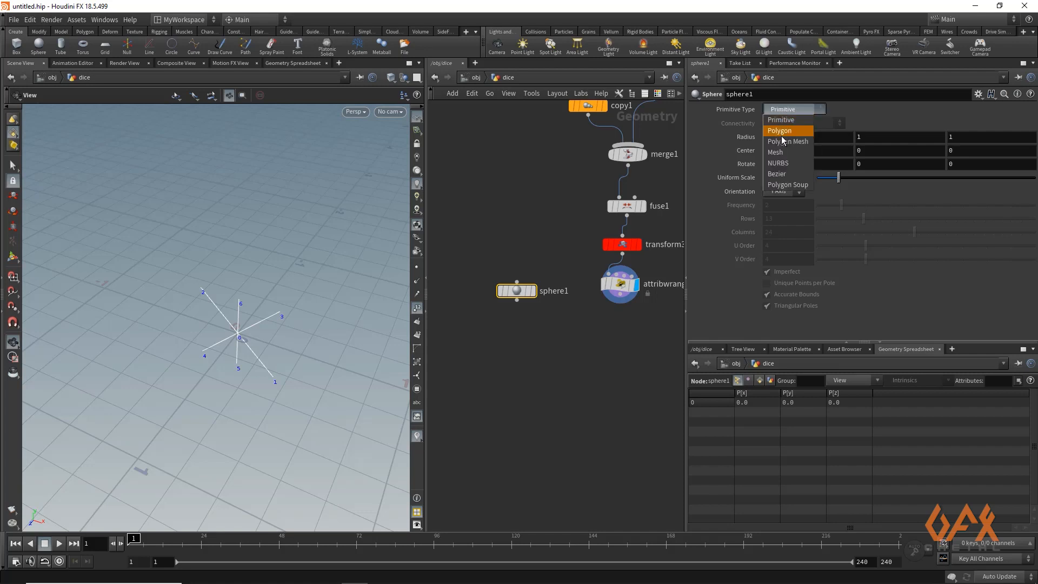
left_click(783, 143)
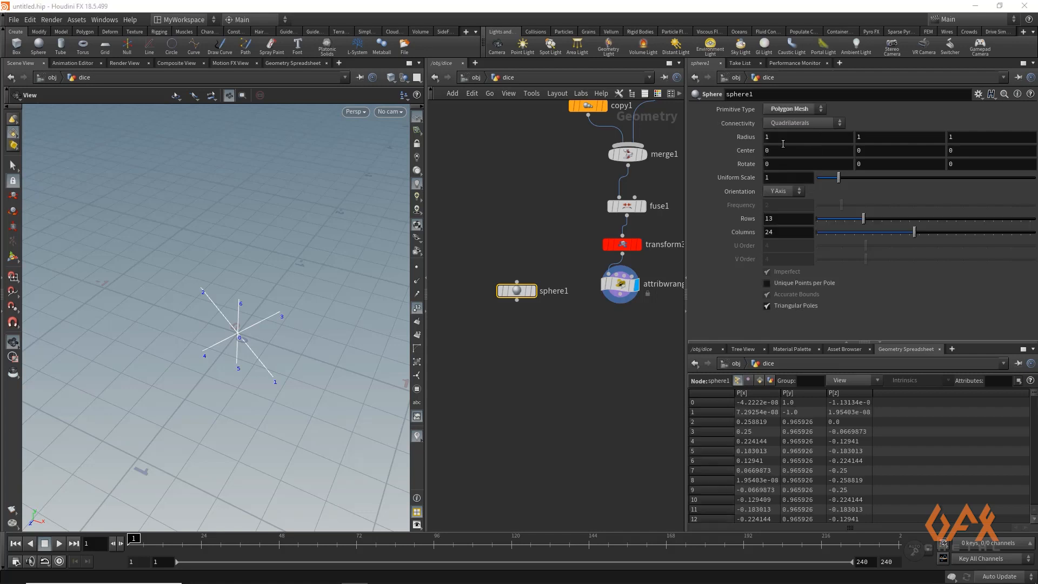
left_click(781, 180)
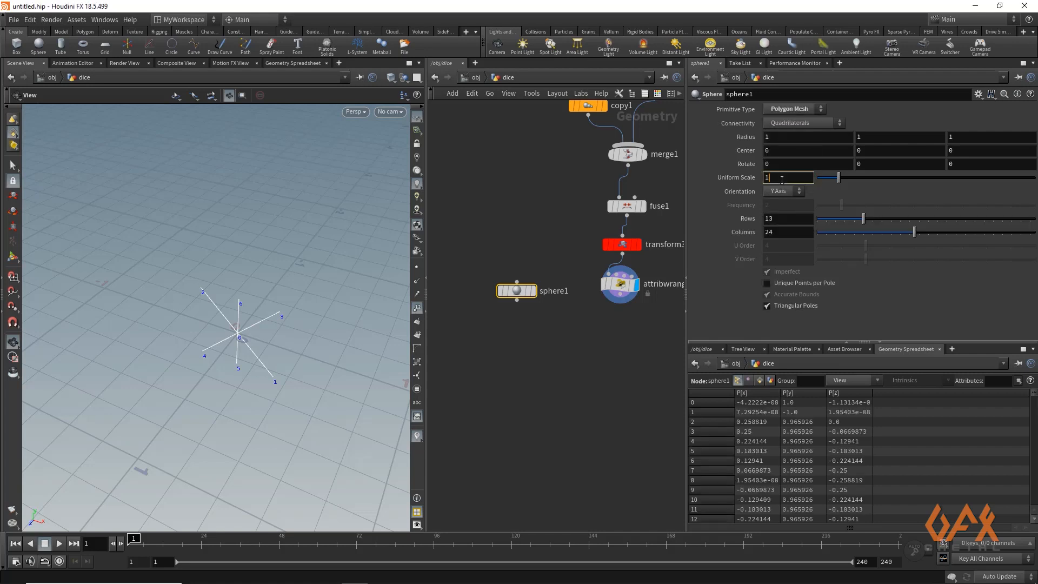
key("BackSpace")
type(".075")
key("Return")
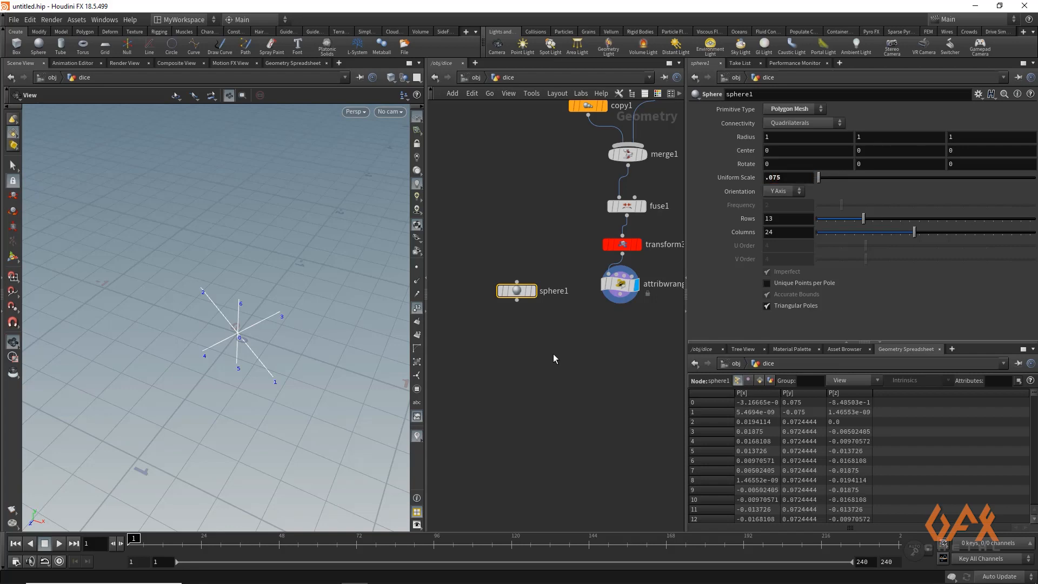
- Add a Copy to Points node after sphere1, feed attribwrangle2 in as the target points and display the result
key("Tab")
type("pyto")
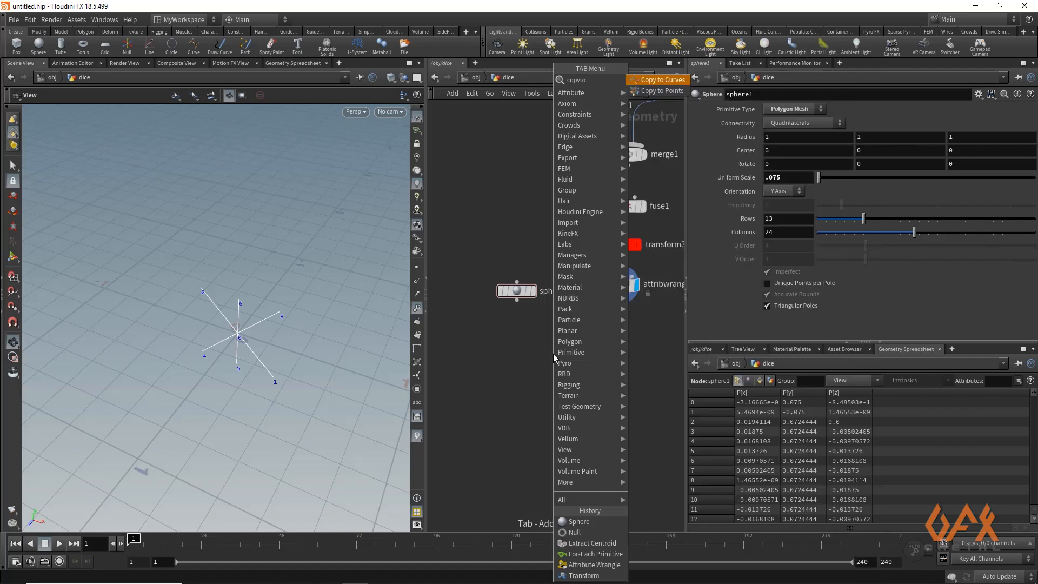
key("Down")
key("Return")
left_click(553, 353)
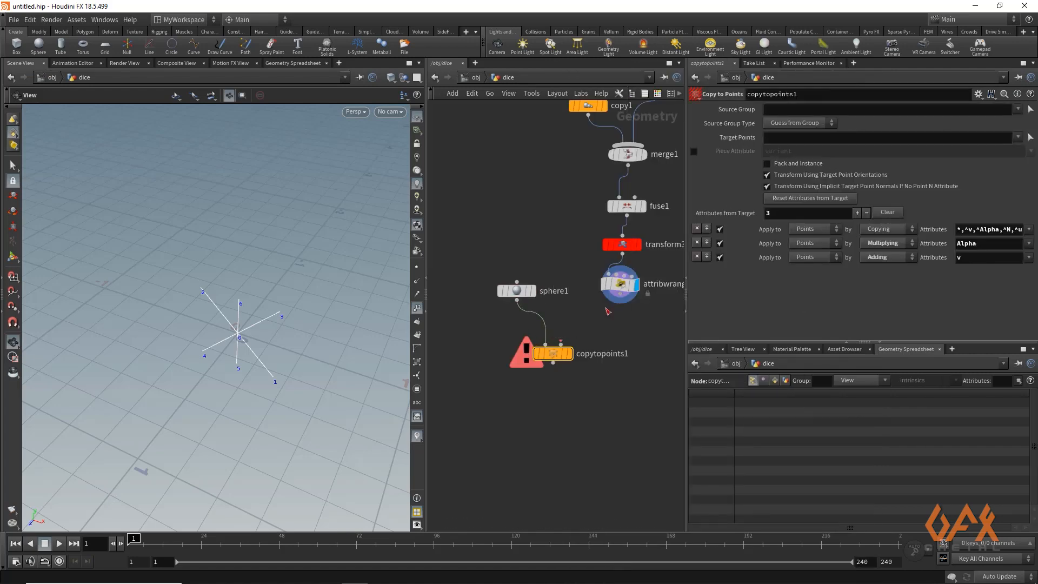
left_click_drag(620, 293, 561, 343)
left_click(568, 353)
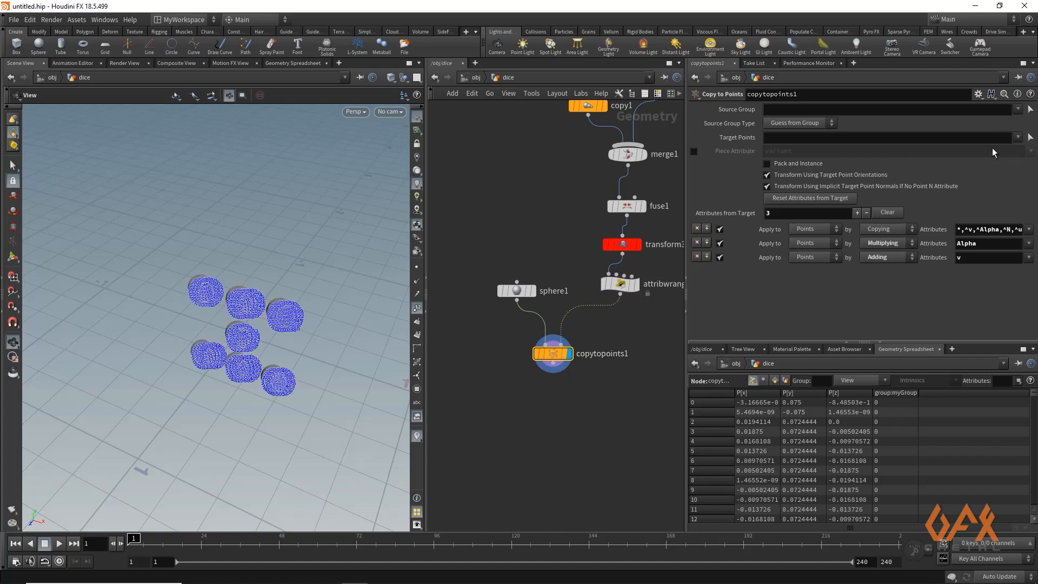
- Limit copytopoints1's target points to myGroup and hide the point markers in the viewport
left_click(1017, 138)
left_click(1004, 149)
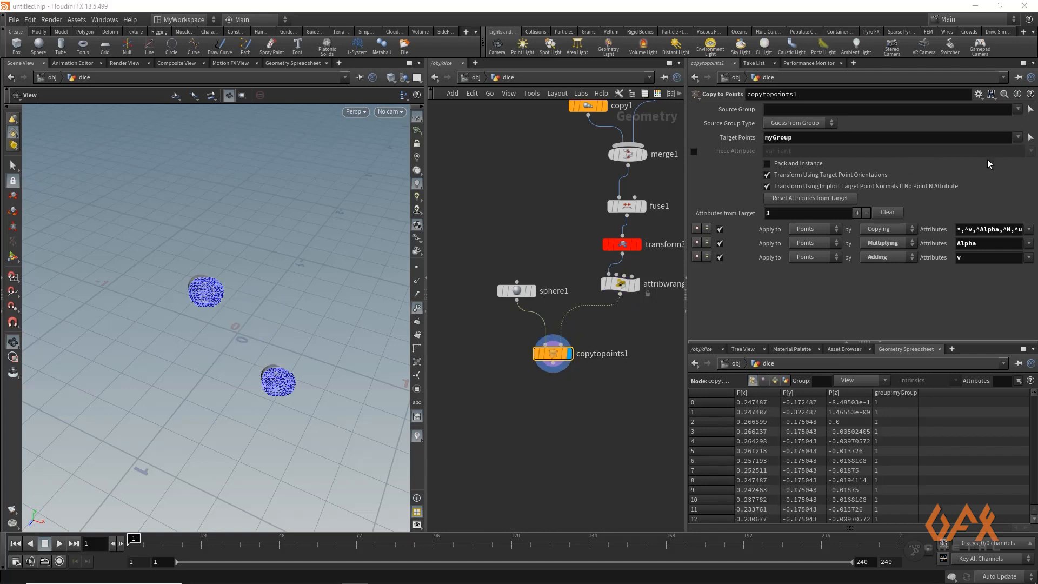
left_click(418, 309)
- Try out attribwrangle2's Dice Value parameter and examine the resulting sphere layout in the viewport
left_click(619, 285)
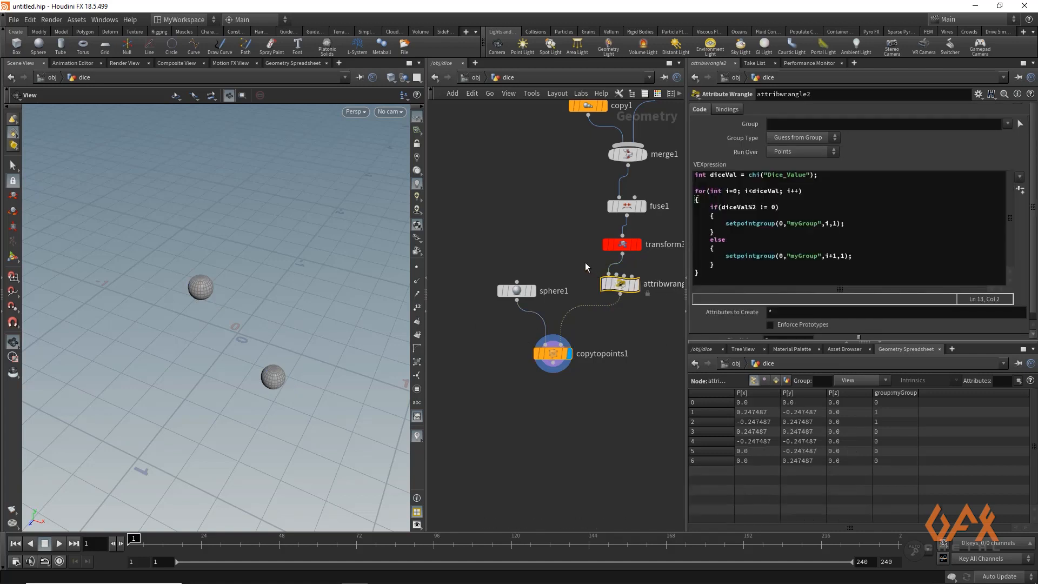
left_click(592, 265)
scroll(814, 326, "down", 1)
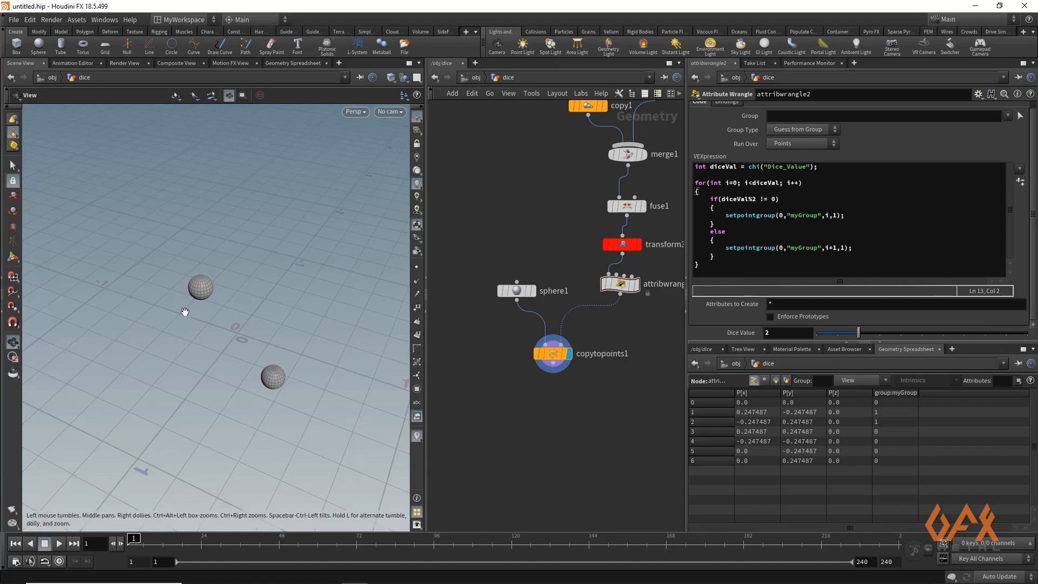
left_click_drag(195, 342, 219, 326)
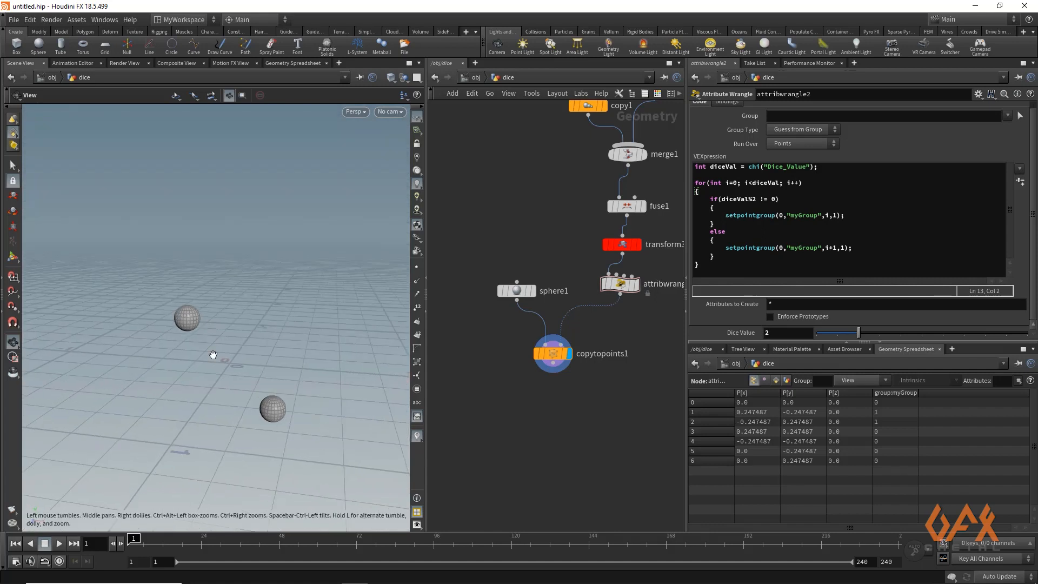
mouse_move(859, 331)
left_mouse_down()
mouse_move(843, 331)
mouse_move(937, 337)
mouse_move(836, 338)
mouse_move(923, 333)
mouse_move(858, 333)
left_mouse_up()
- Examine the point attributes of the OUT_pointInfo null inside the for-each block
middle_click_drag(628, 415, 502, 376)
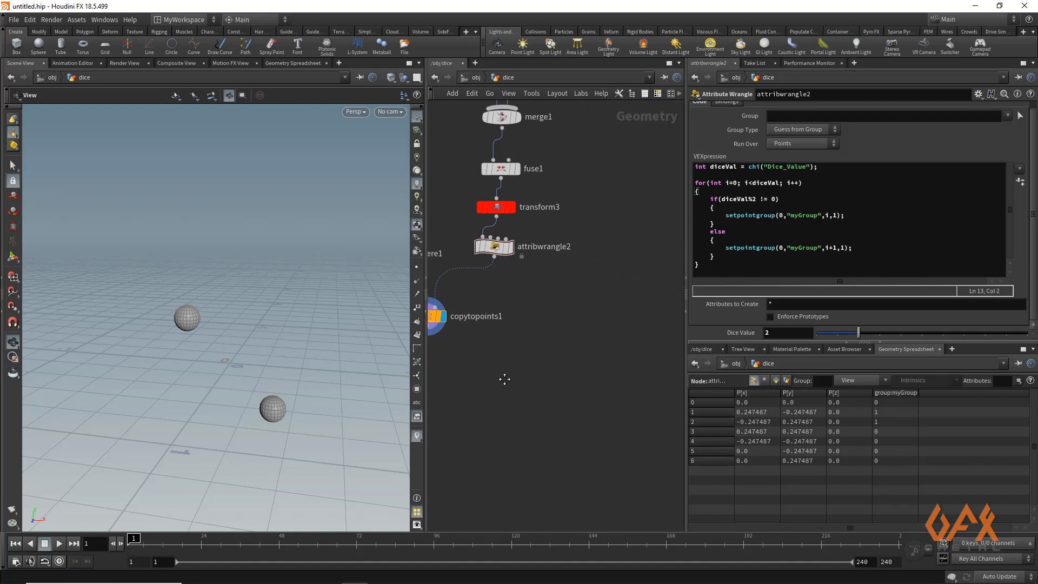
scroll(502, 376, "down", 3)
middle_click_drag(607, 382, 582, 371)
scroll(608, 369, "up", 3)
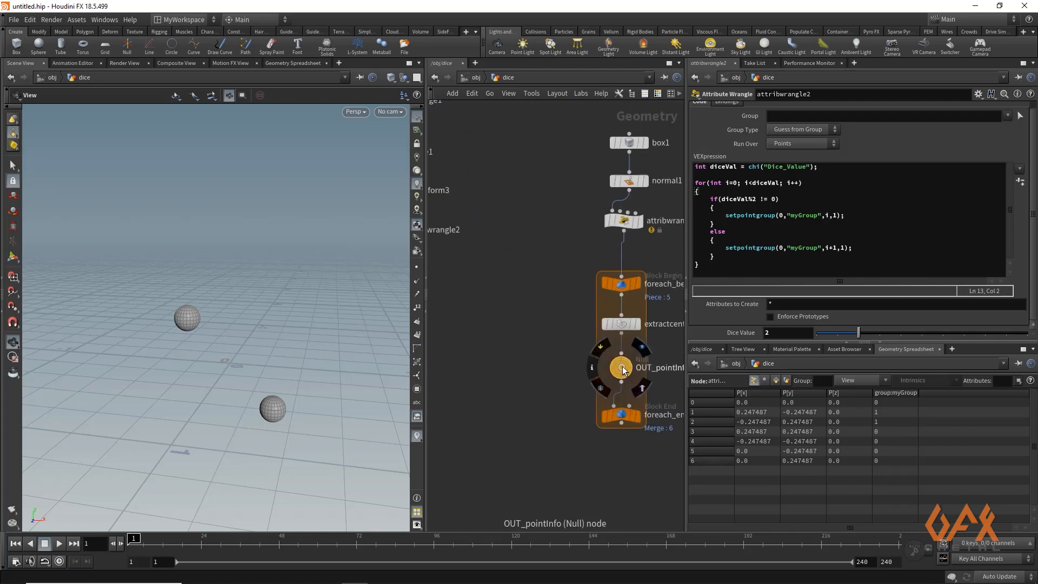
left_click(622, 368)
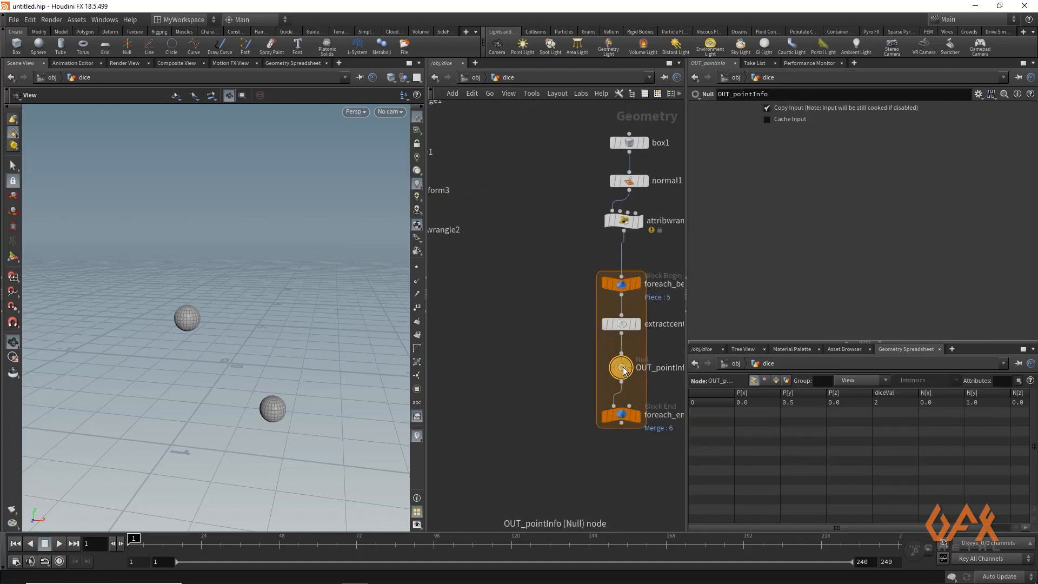
key("h")
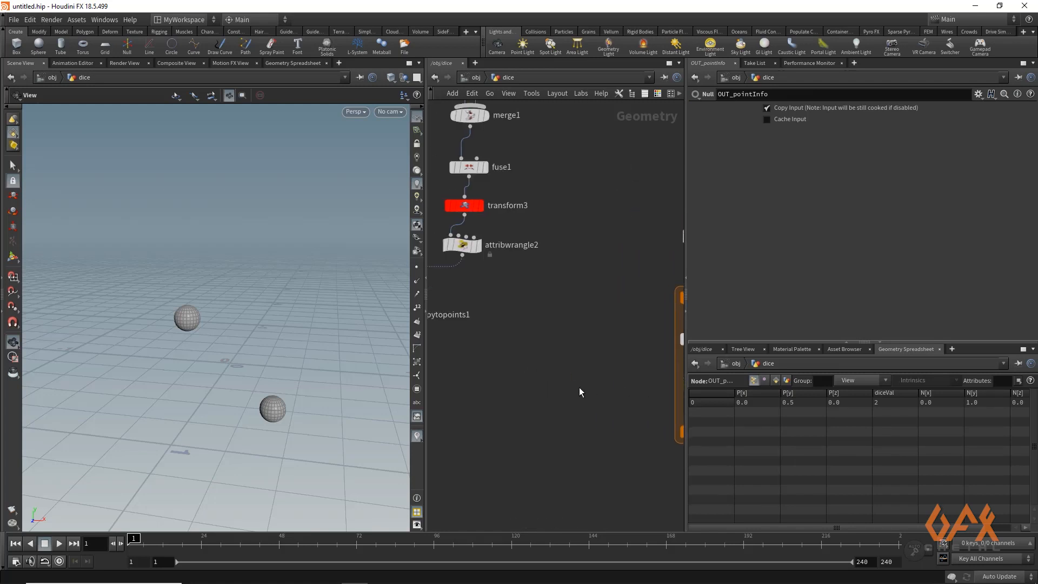
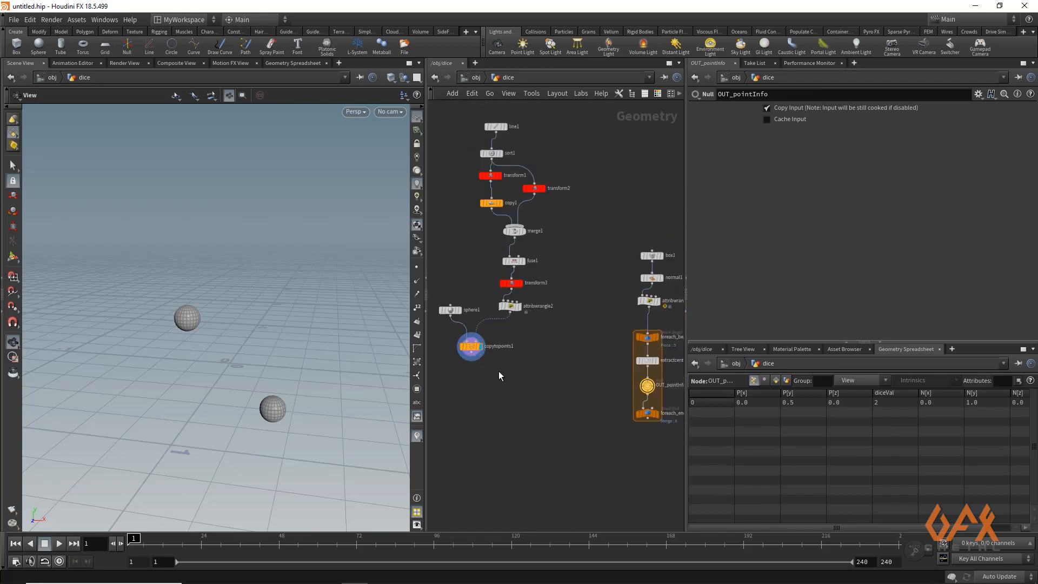
- Set attribwrangle2's Dice Value to the expression point("../OUT_pointInfo/",0,"diceVal",0)
left_click(471, 346)
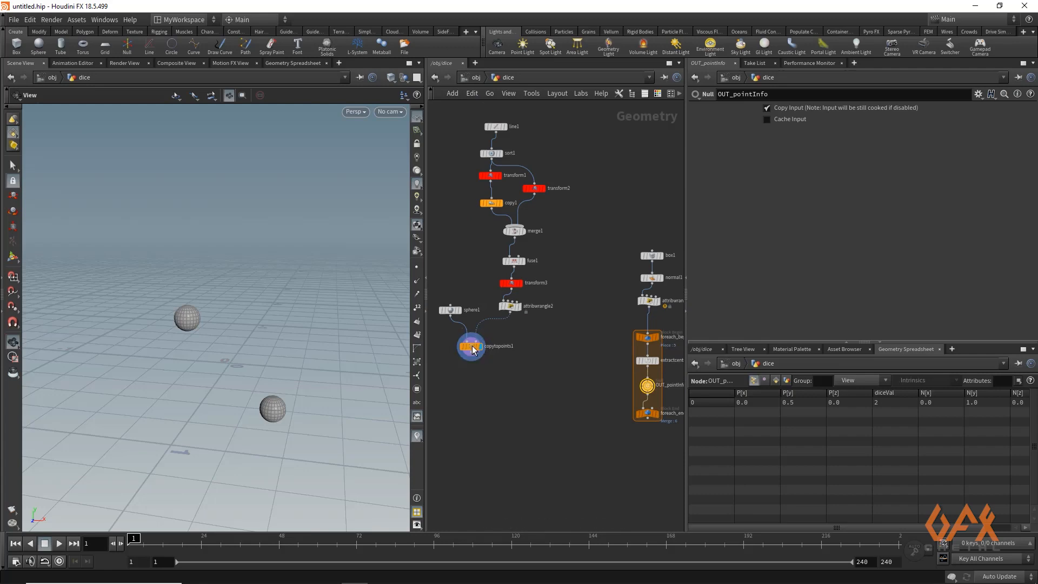
left_click(510, 306)
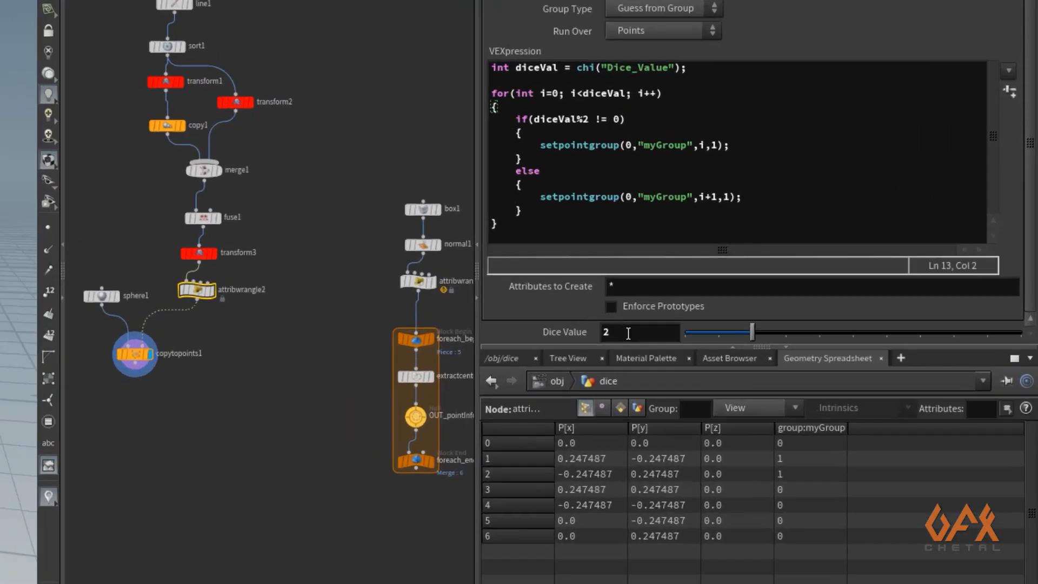
left_click(766, 334)
type("p")
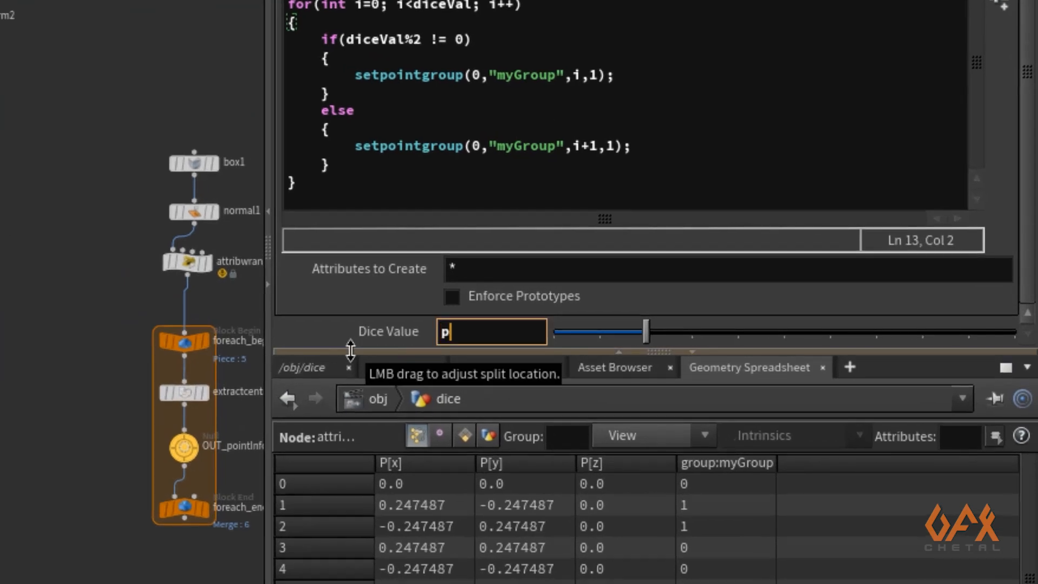
type("oint(")
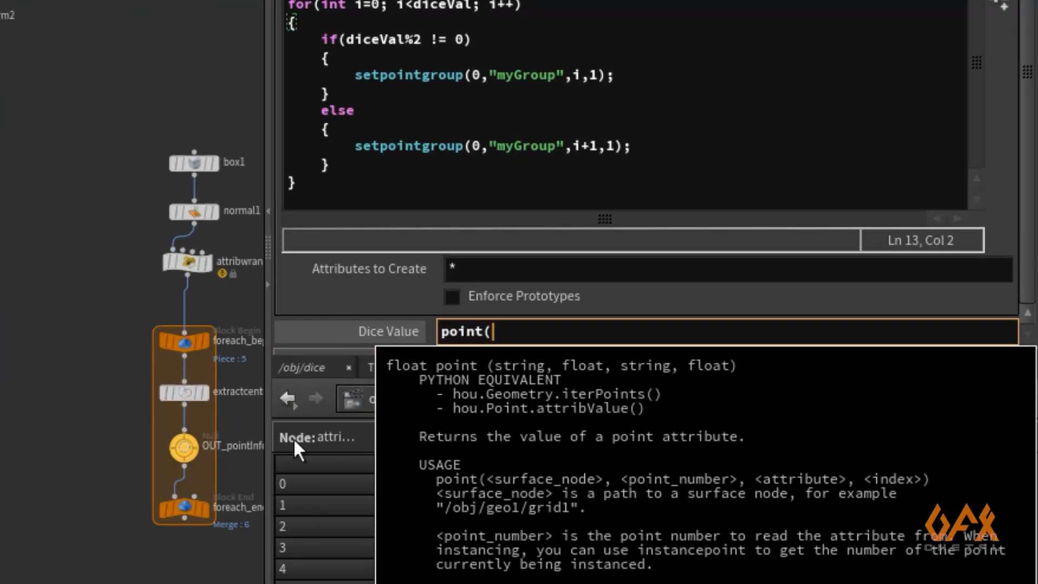
type("\"..")
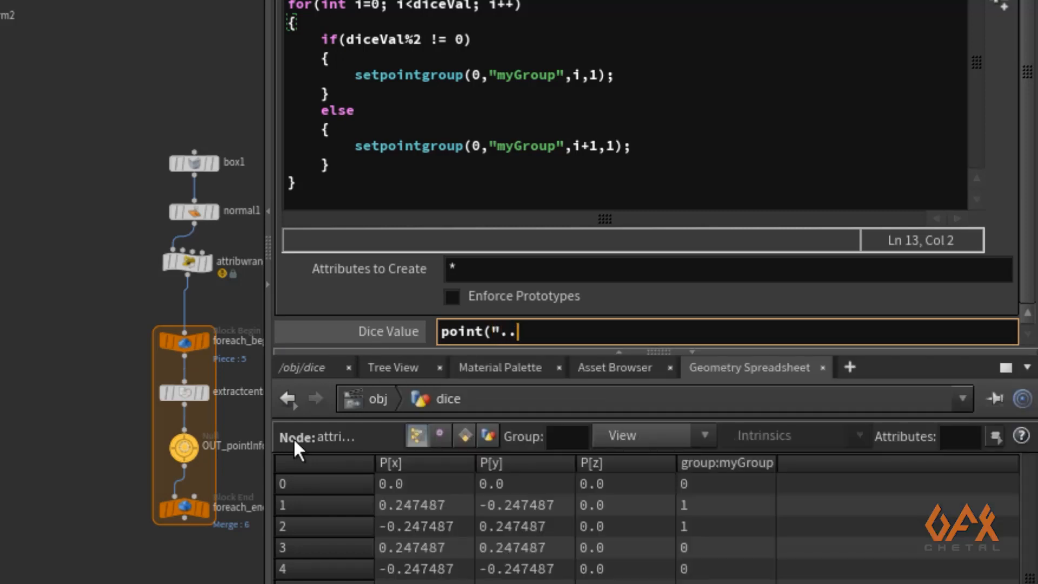
type("/")
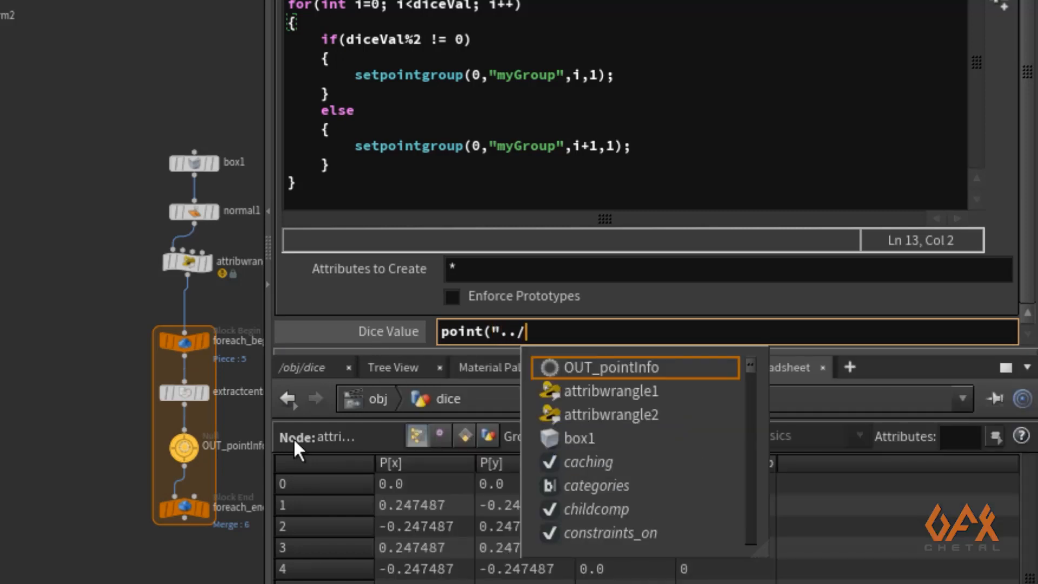
key("Return")
type("\"")
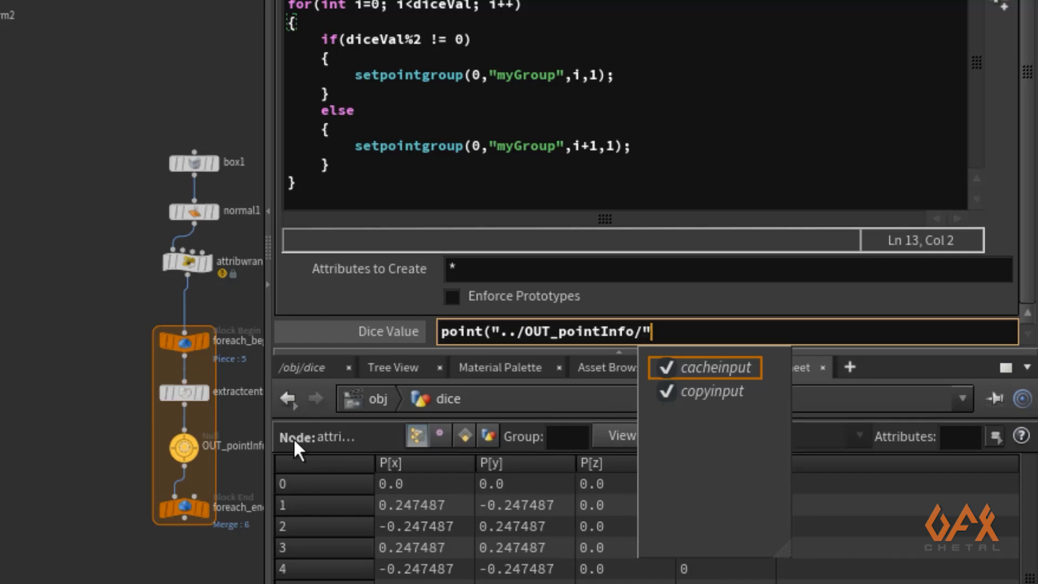
type(",")
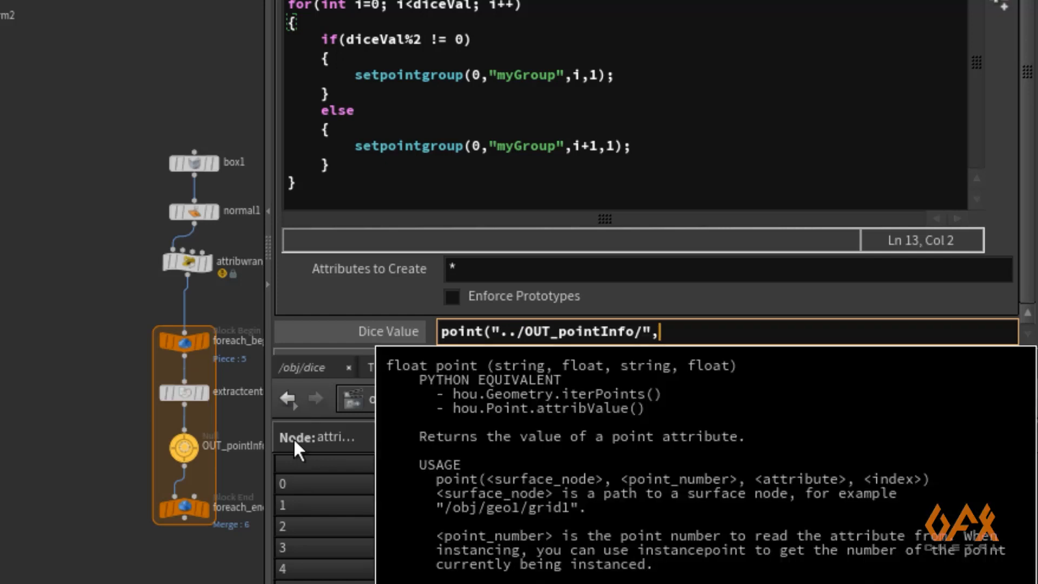
type("0,\"dice")
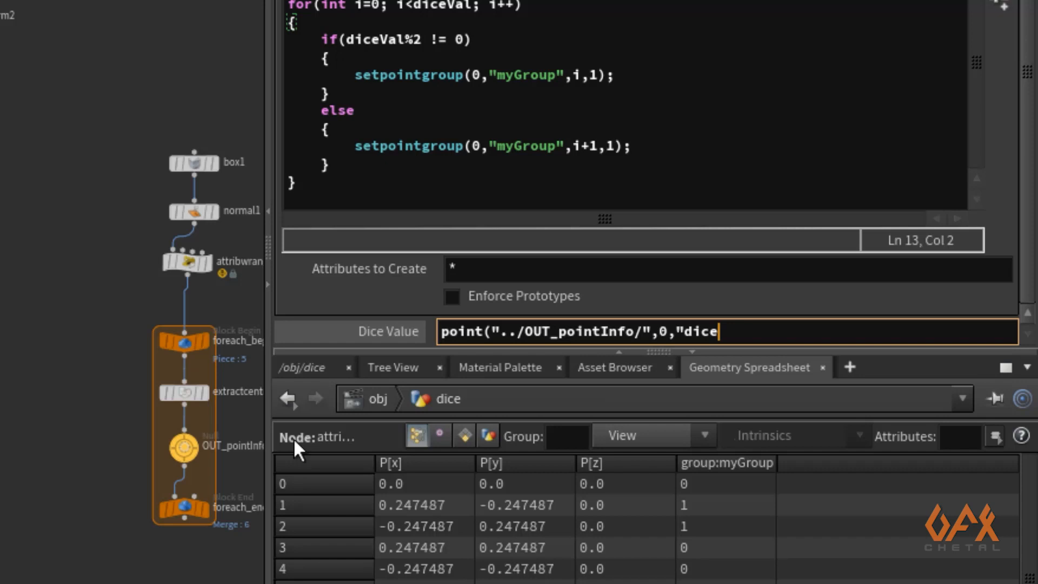
type("Val\",0)")
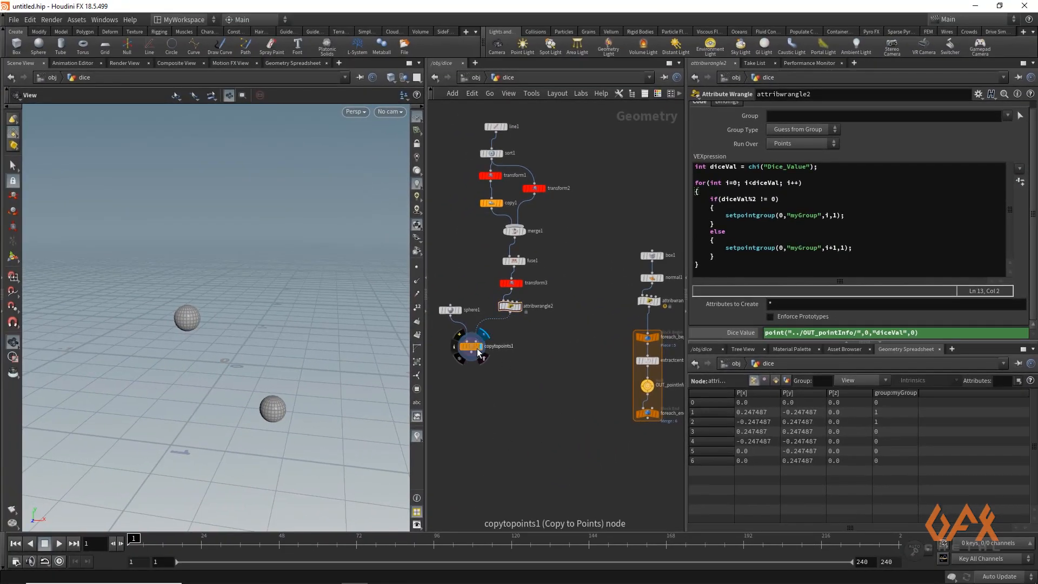
- Move foreach_end1 farther below OUT_pointInfo and add a second Copy to Points node beside the for-each block
left_click(476, 347)
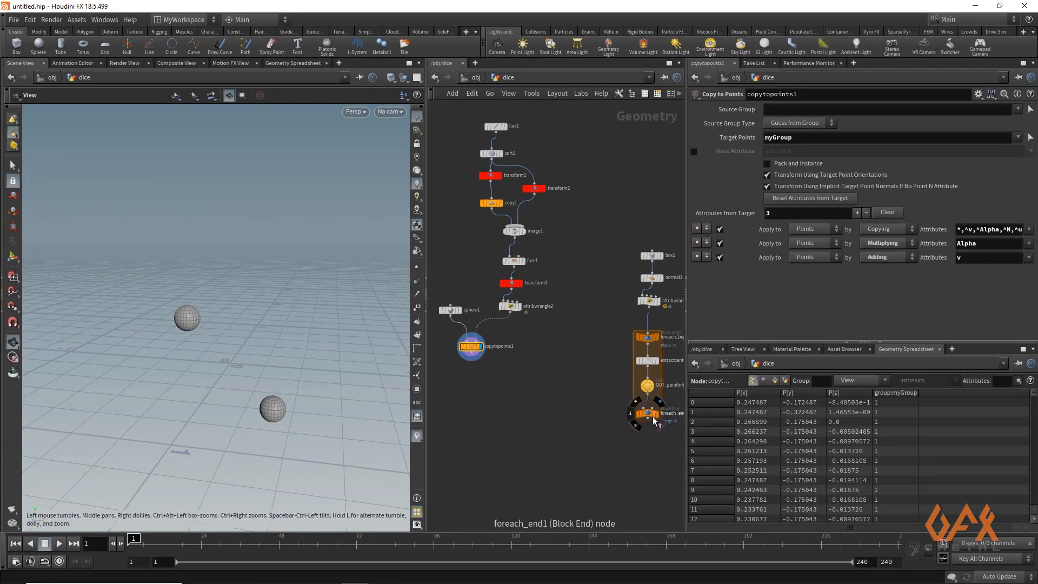
left_click_drag(647, 413, 647, 471)
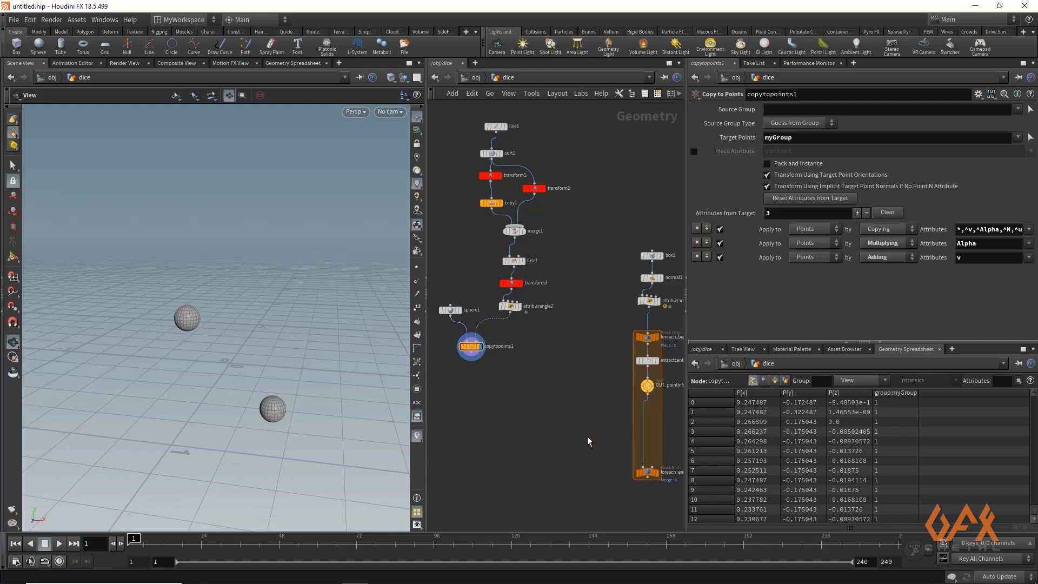
key("Tab")
type("co")
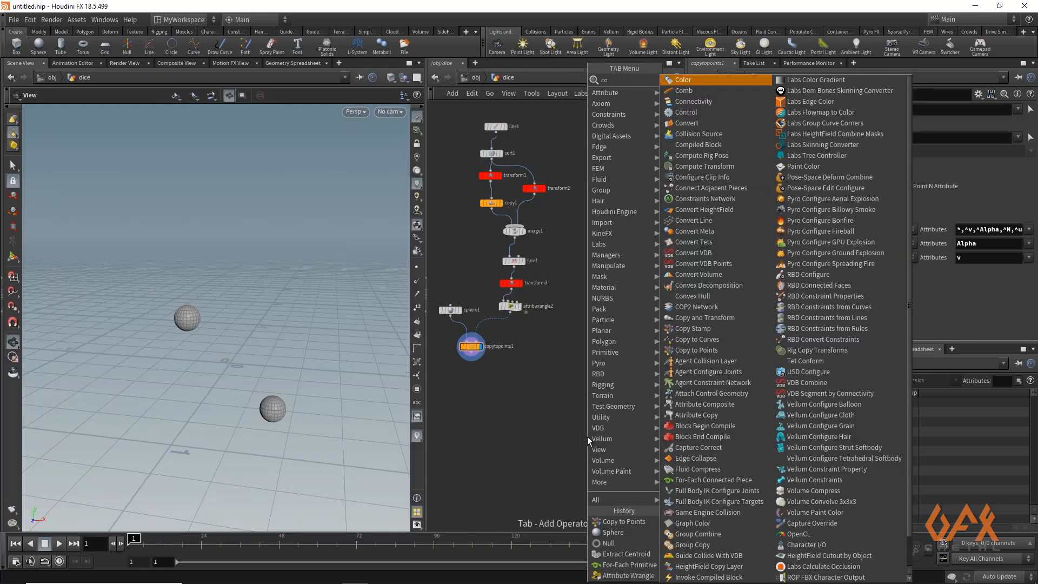
type("py")
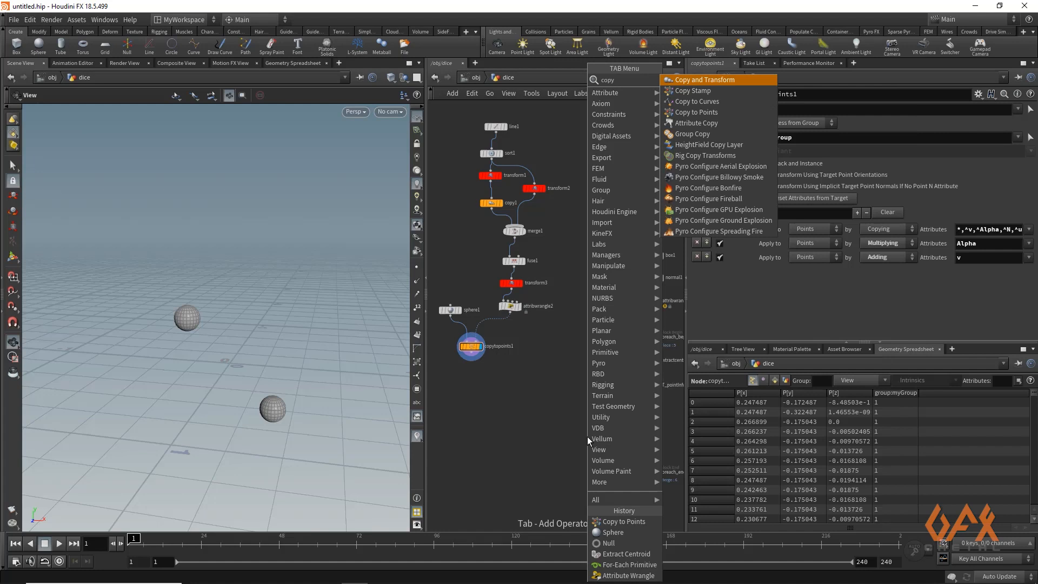
key("Down")
key("Down")
key("Down")
key("Return")
left_click(580, 434)
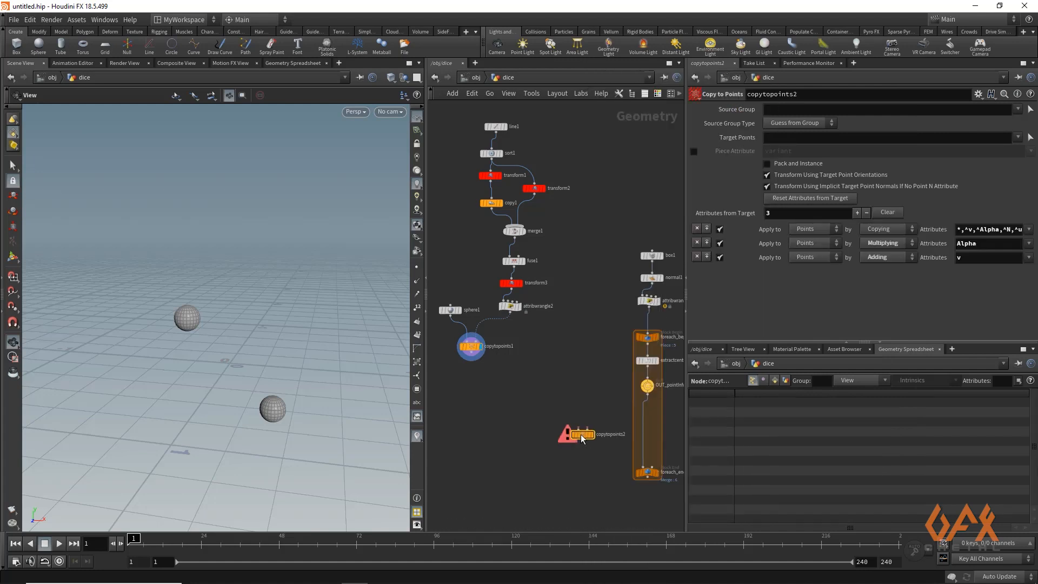
- Wire copytopoints1 and OUT_pointInfo into copytopoints2, feed it into foreach_end1 and display the loop's output
left_click_drag(471, 358, 579, 438)
left_click_drag(647, 395, 568, 472)
left_click(586, 471)
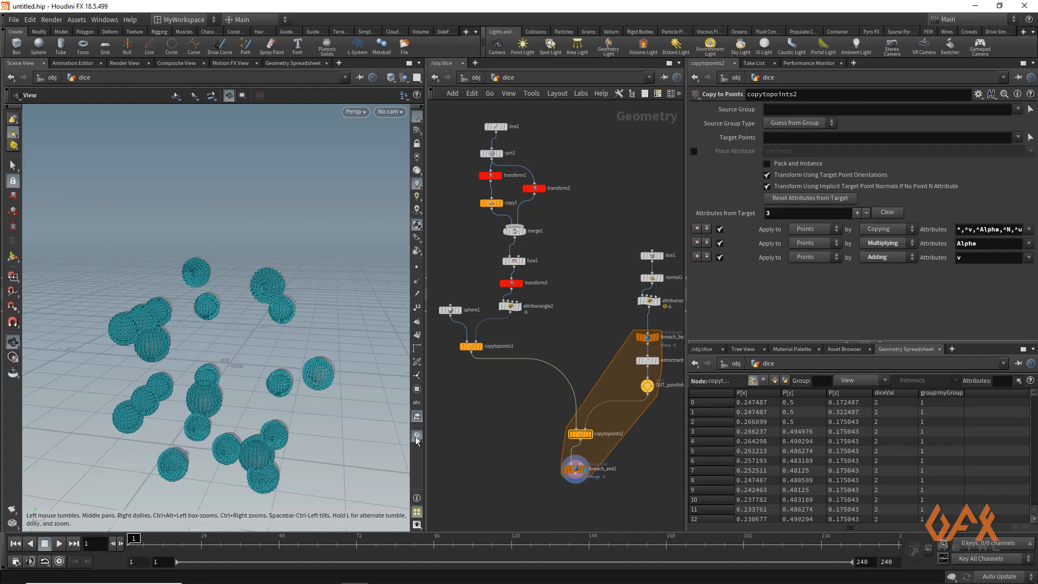
- Turn off the attribute visualizers in the viewport and template normal1 to compare the box outline with the spheres
left_click(416, 437)
left_click_drag(209, 321, 281, 346)
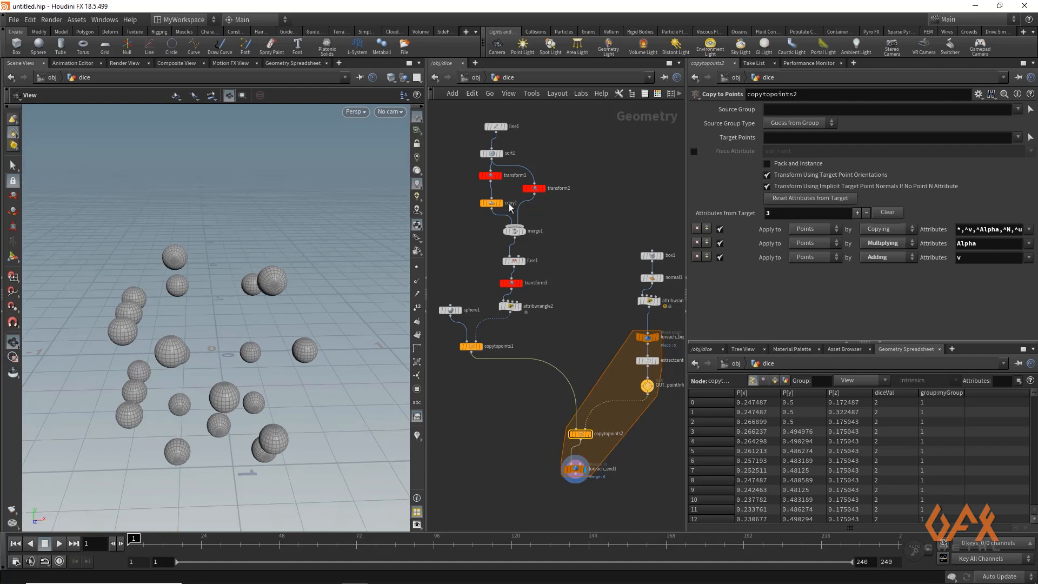
middle_click_drag(614, 256, 536, 223)
scroll(557, 247, "up", 3)
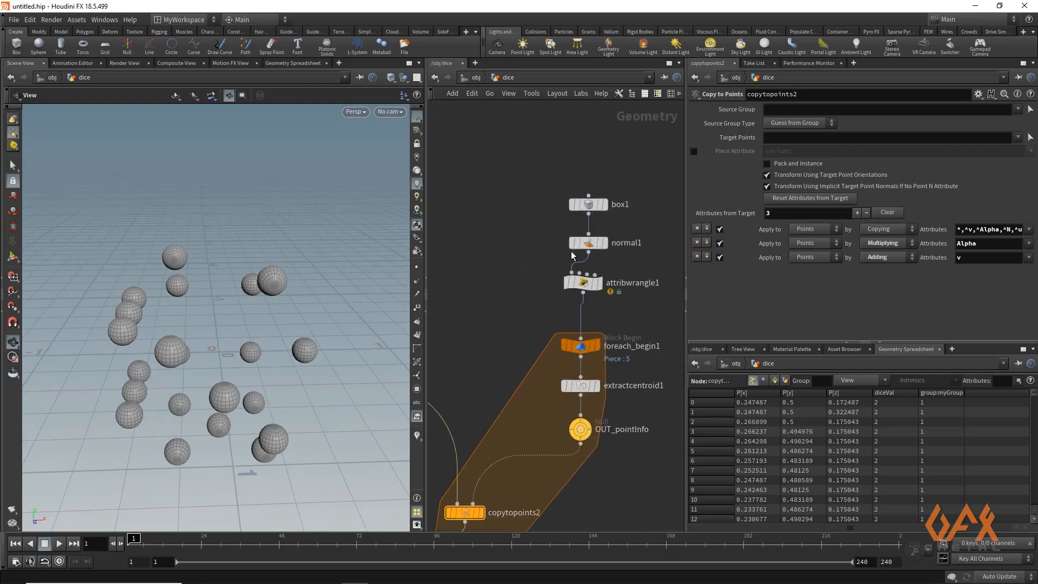
left_click(598, 245)
left_click_drag(303, 262, 72, 401)
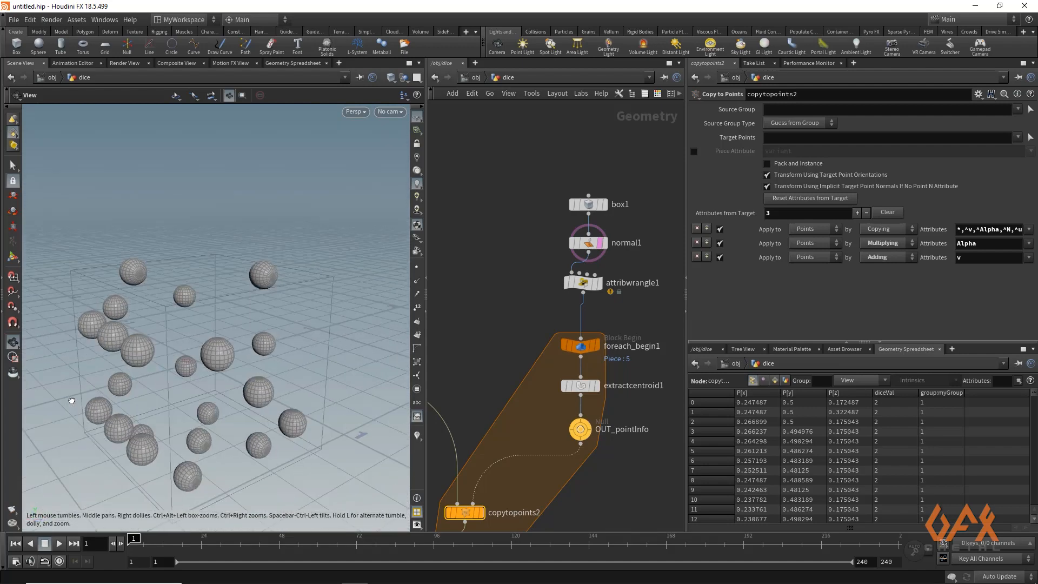
- Branch a For-Each Primitive block off attribwrangle1's output beside the first loop and move foreach_end2 farther below foreach_begin2
left_click_drag(267, 401, 290, 343)
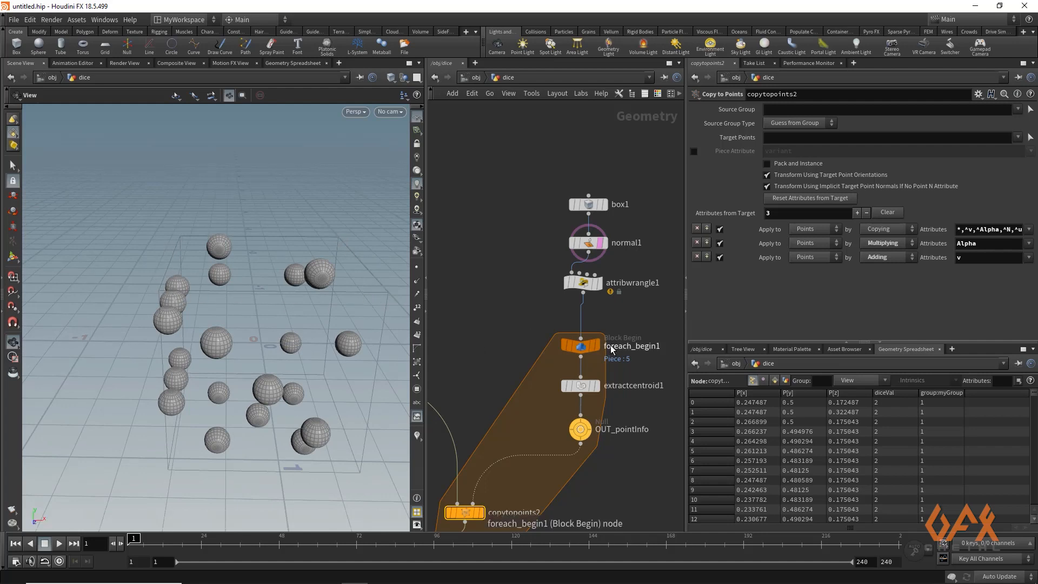
middle_click_drag(646, 296, 519, 229)
scroll(504, 244, "down", 3)
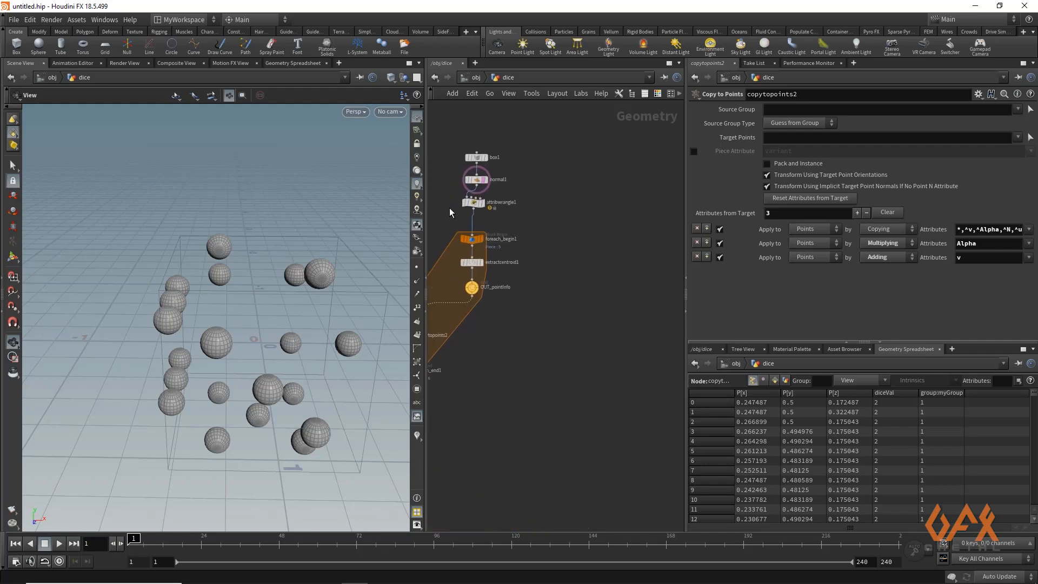
left_click_drag(474, 208, 616, 279)
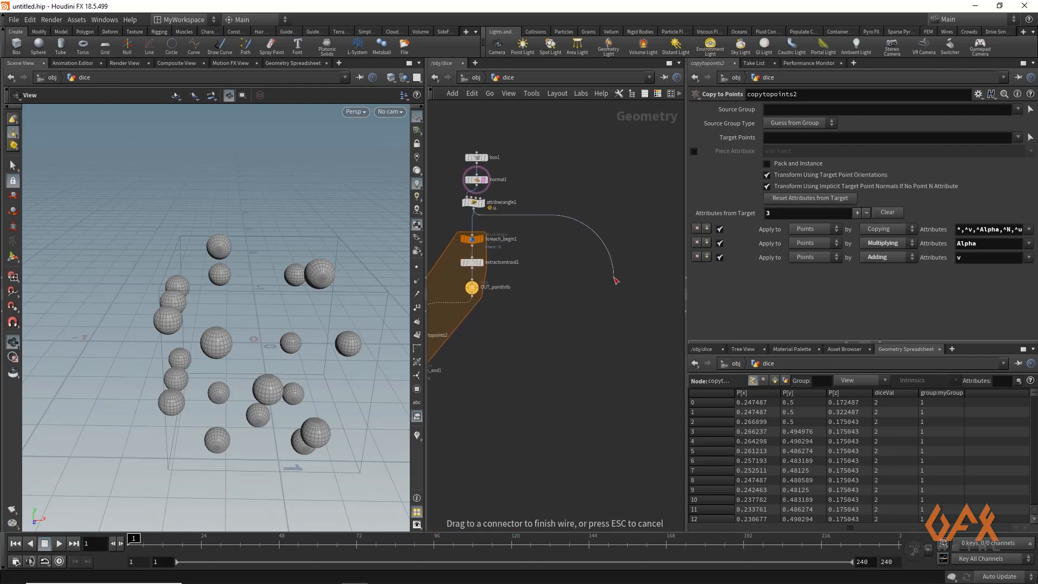
key("Tab")
type("fore")
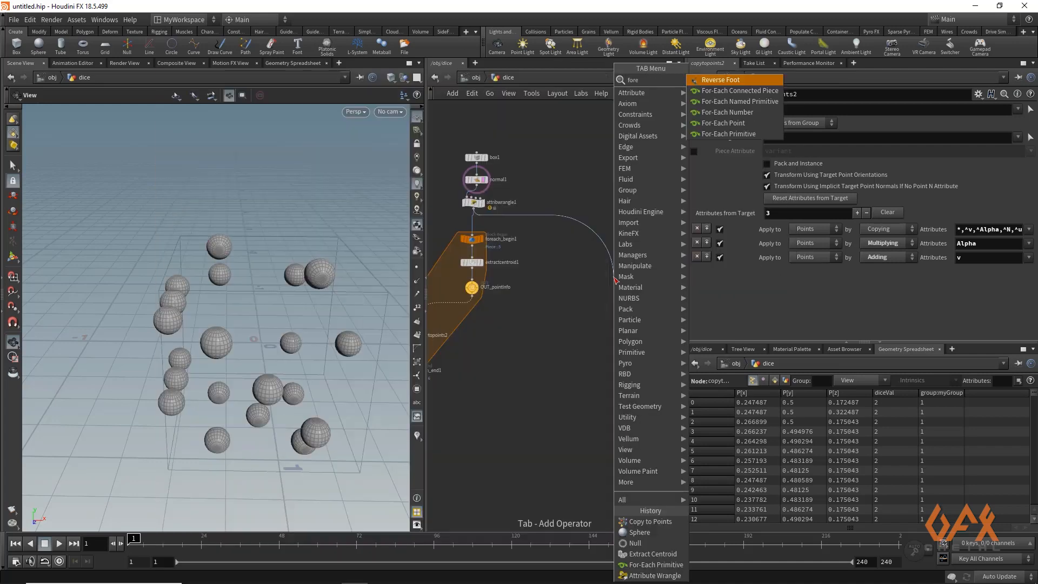
key("Down")
key("Down")
key("Down")
key("Down")
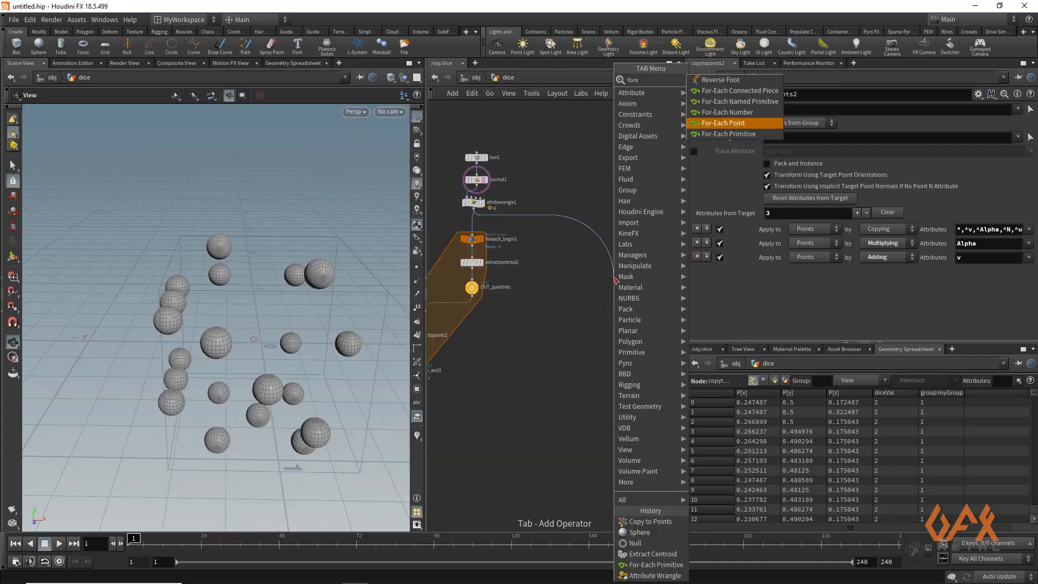
key("Down")
key("Return")
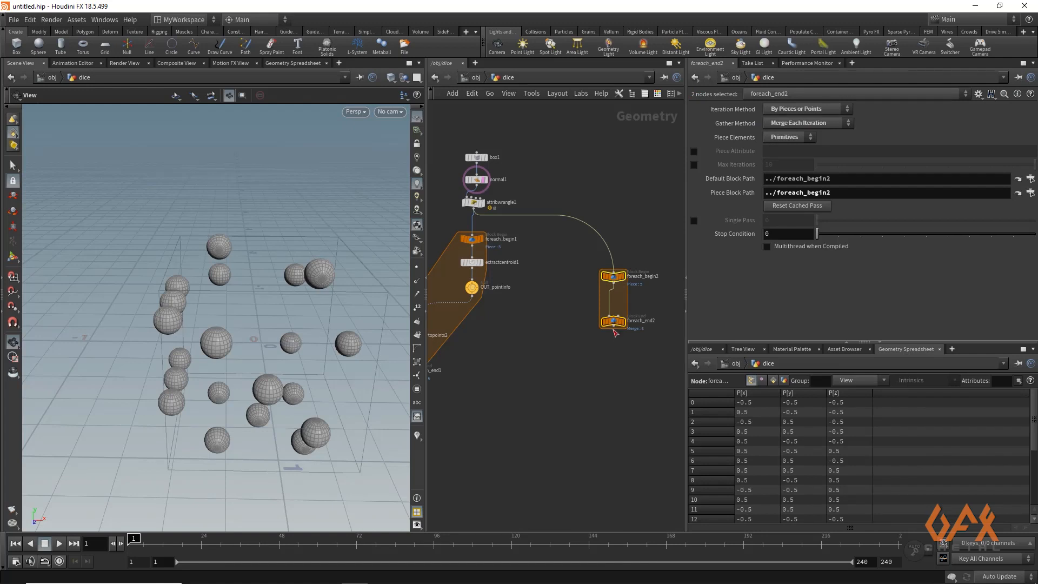
left_click_drag(614, 325, 603, 379)
- Insert a Subdivide node after foreach_begin2 inside the new loop and display the subdivided face
scroll(575, 314, "up", 5)
left_click(643, 350)
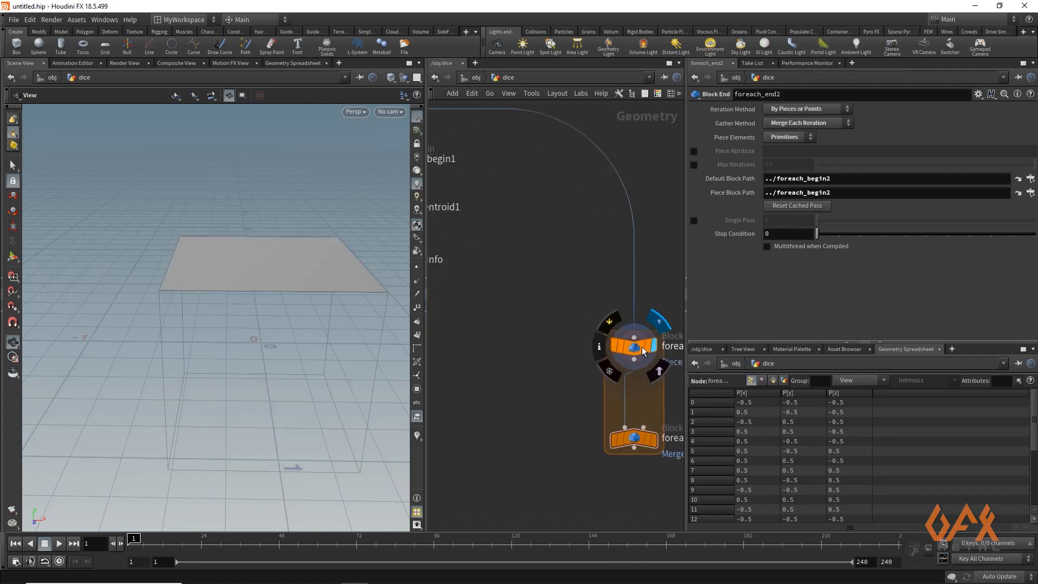
left_click(644, 350)
key("Tab")
type("s")
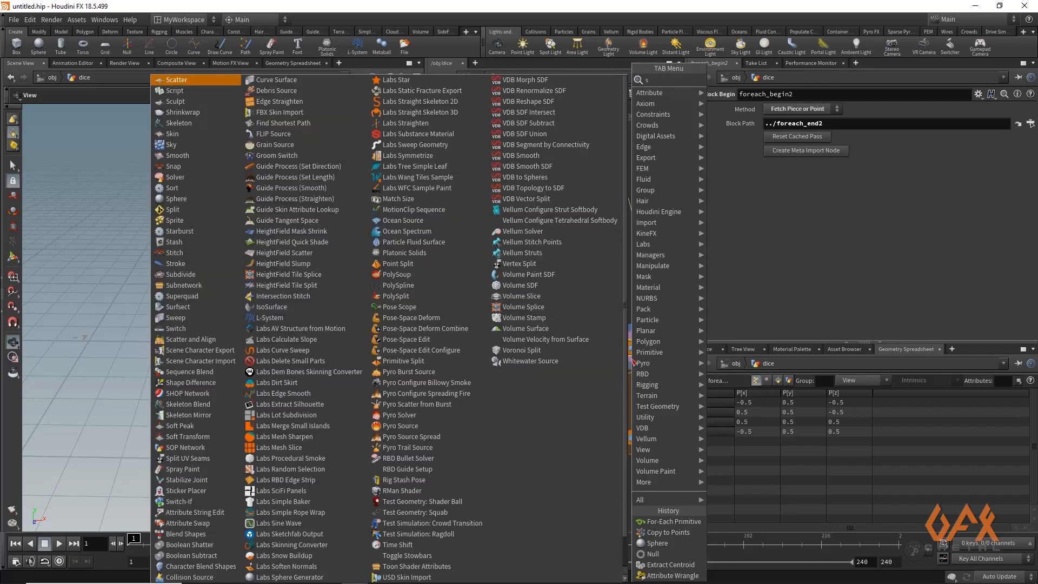
type("ub")
key("Return")
left_click(633, 394)
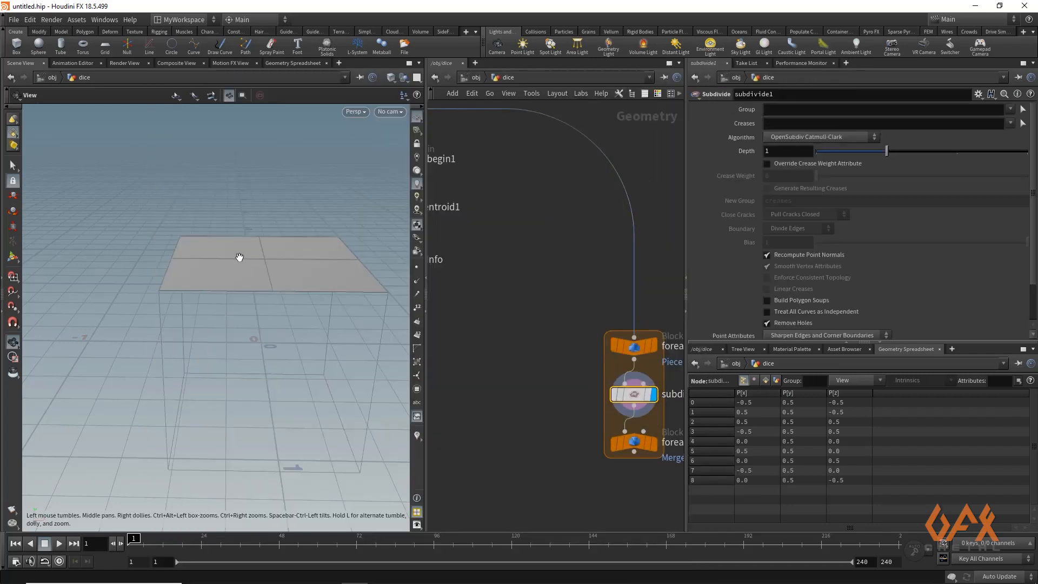
left_click_drag(238, 257, 254, 293)
key("h")
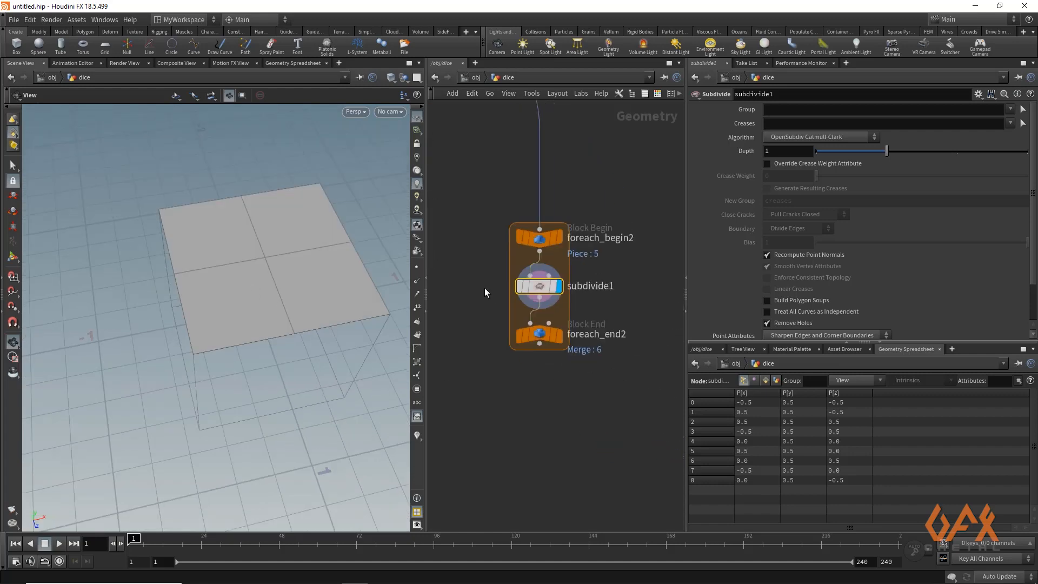
- Move foreach_end2 farther down and insert a PolyExtrude node after subdivide1, displaying its result
left_click_drag(540, 336, 541, 417)
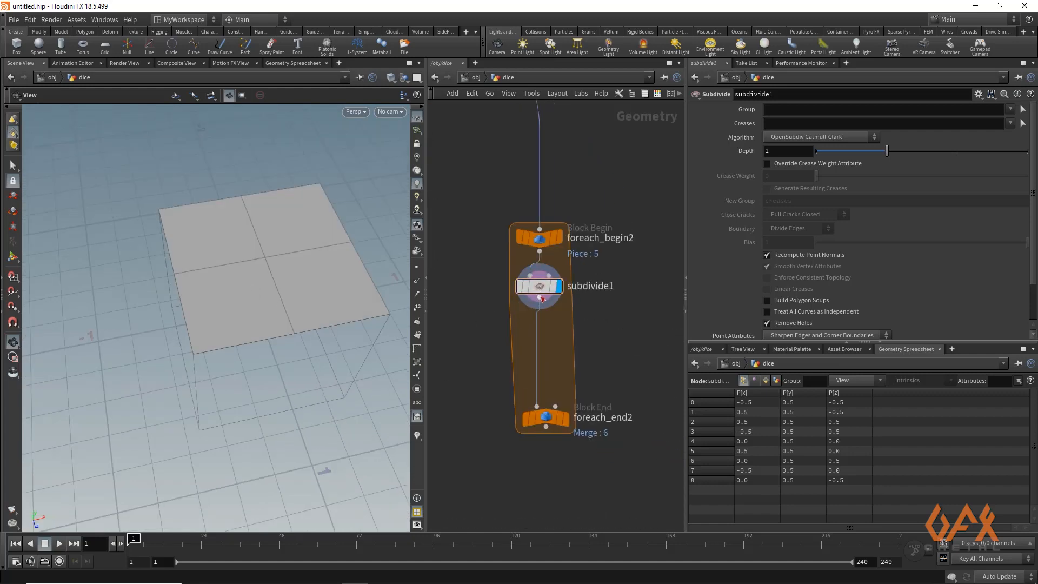
key("Tab")
type("polyex")
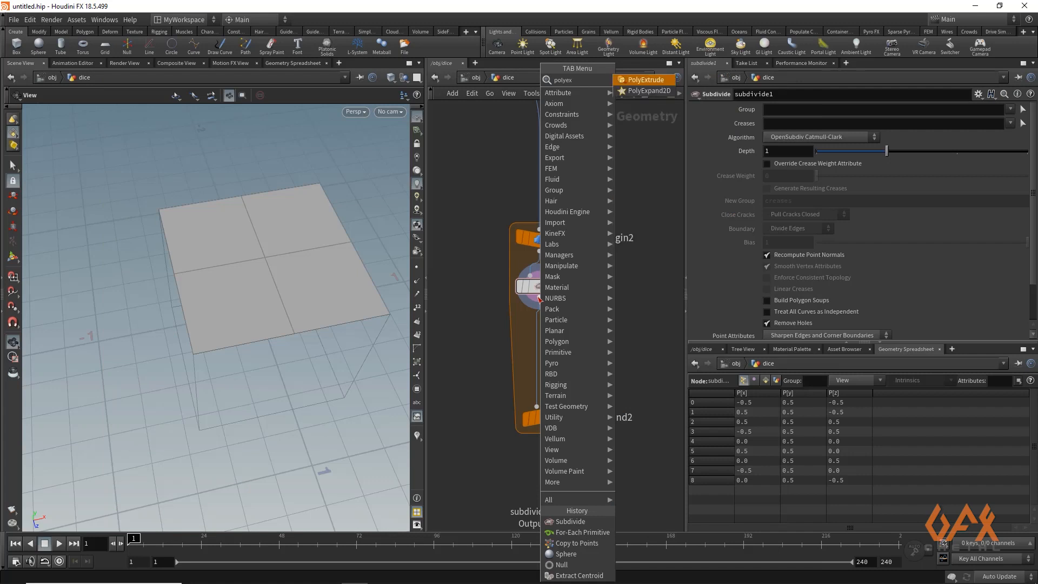
key("Return")
left_click(539, 299)
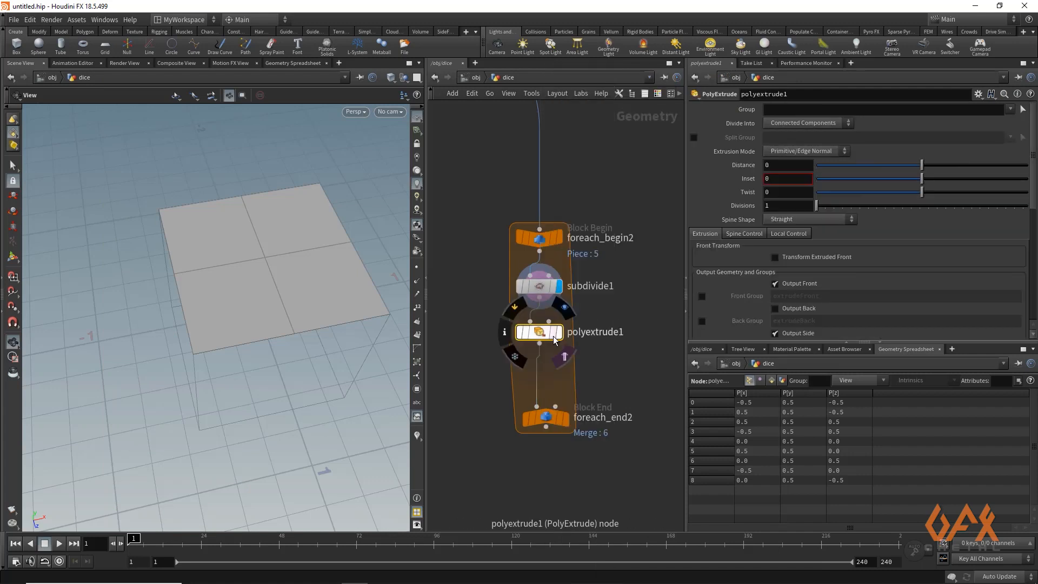
- Enable Transform Extruded Front on polyextrude1 with a uniform scale of 0.8 and output the front group extrudeFront
scroll(799, 257, "down", 3)
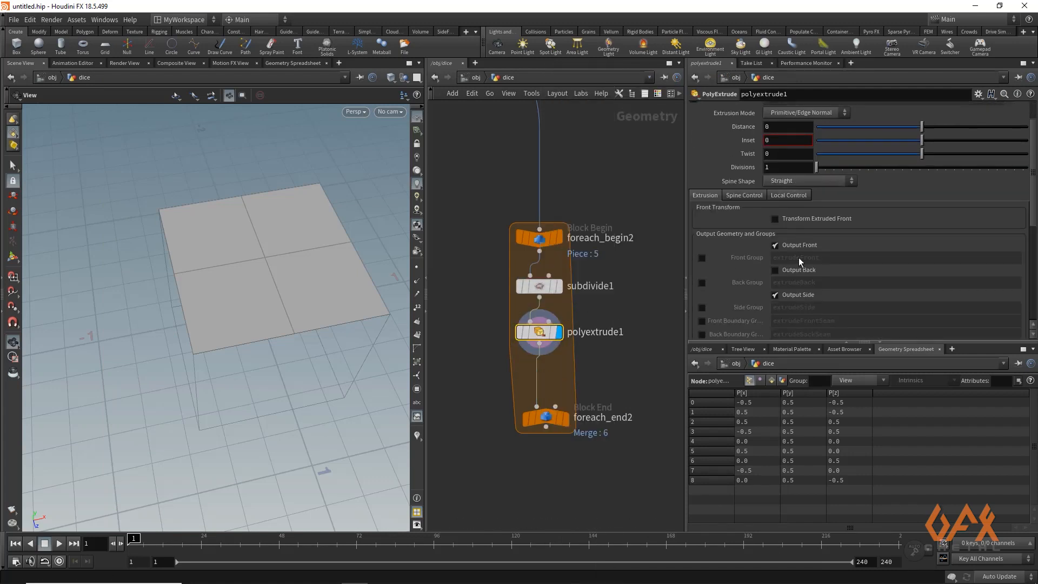
left_click(774, 180)
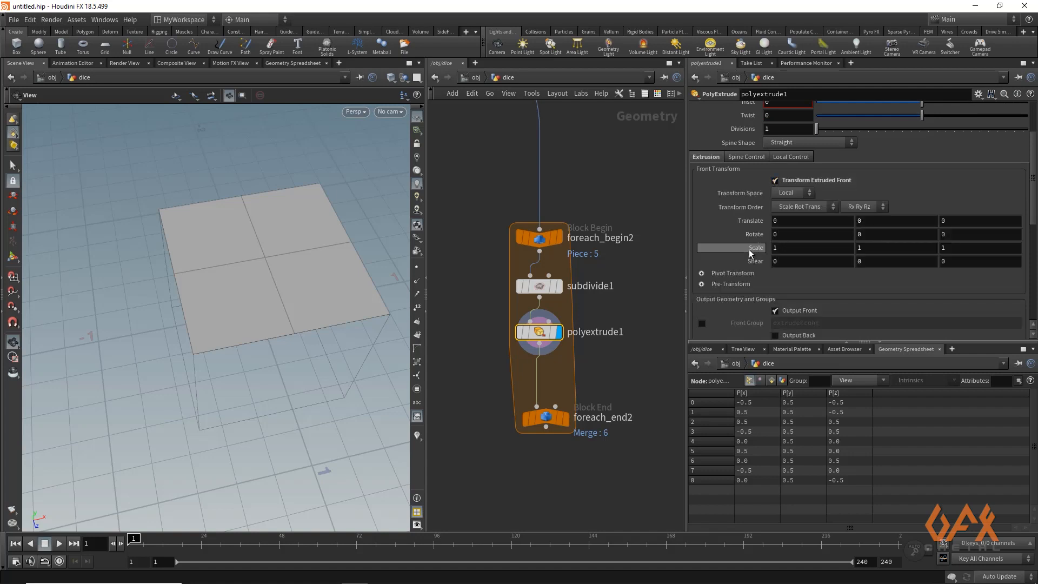
middle_click_drag(748, 249, 731, 245)
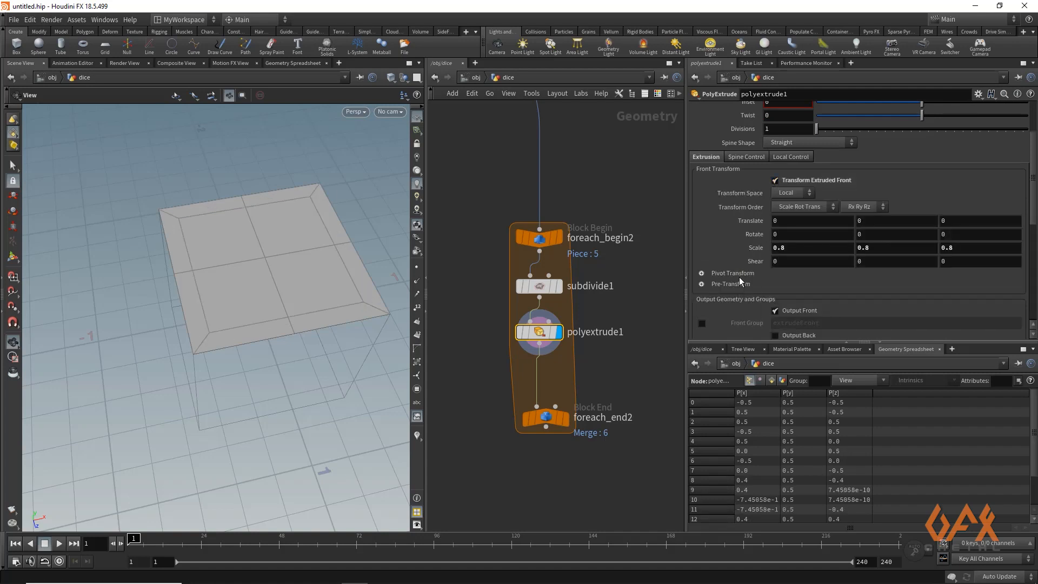
scroll(804, 271, "down", 4)
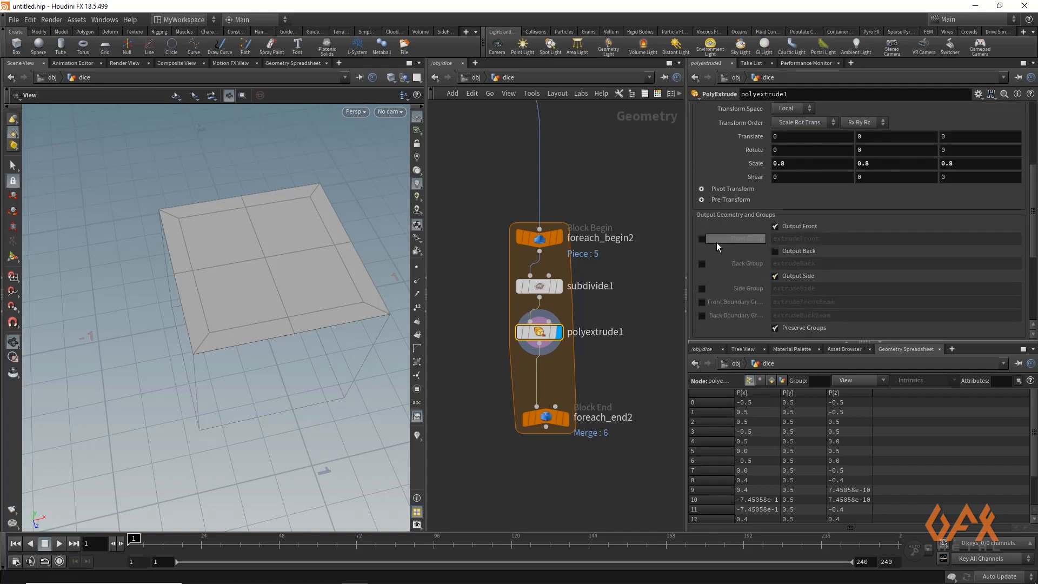
left_click(701, 239)
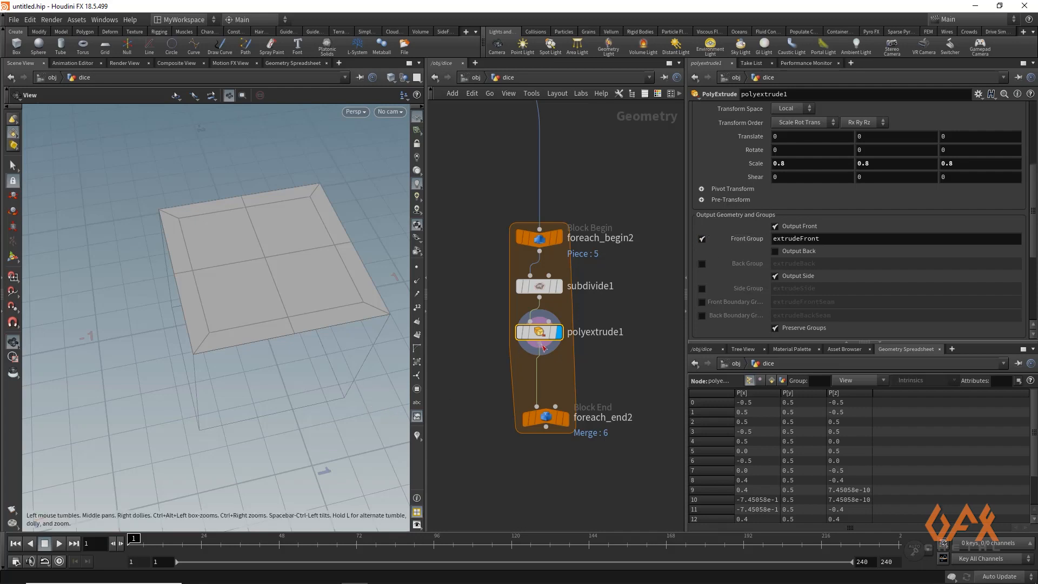
- Insert a Circle from Edges node after polyextrude1, display it and set its Group to extrudeFront
key("Tab")
type("c")
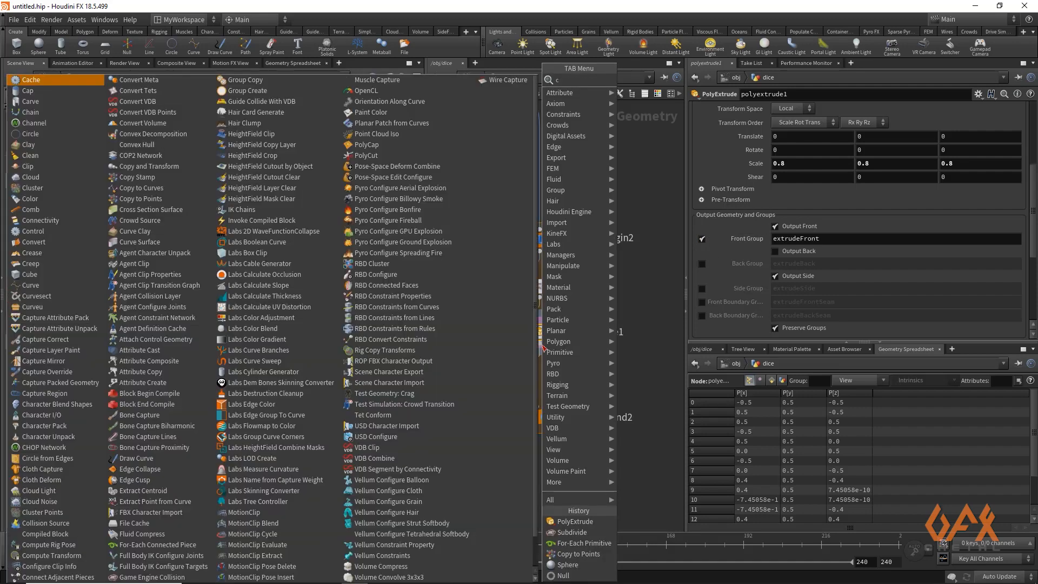
type("irc")
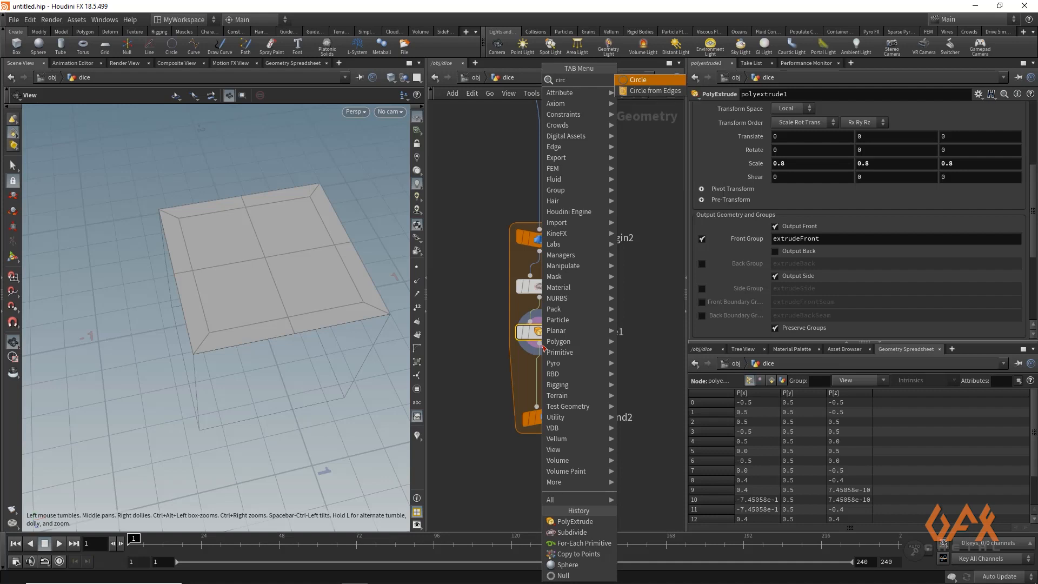
key("Down")
key("Return")
left_click(542, 350)
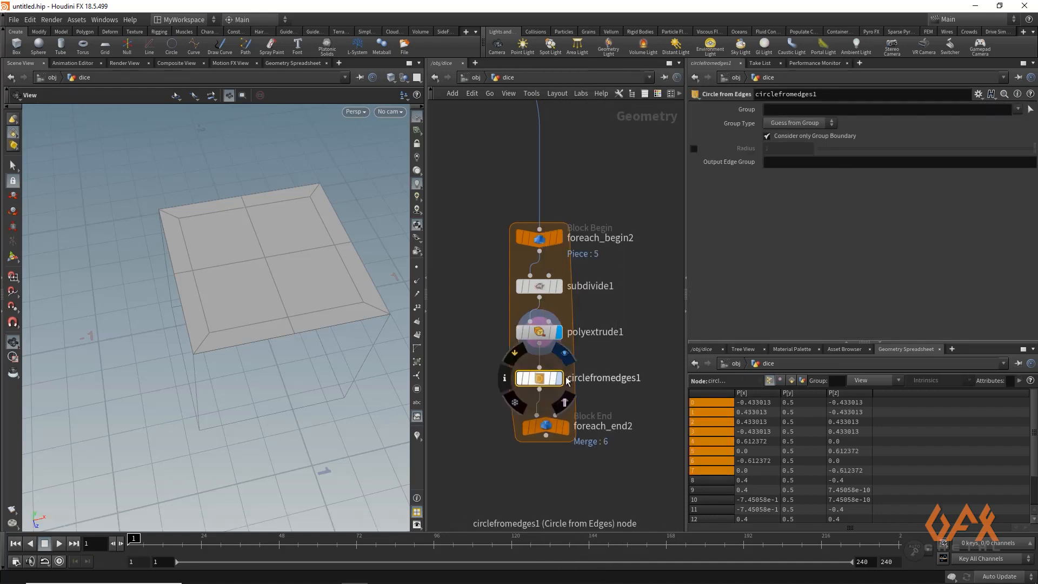
left_click(558, 377)
left_click(1016, 109)
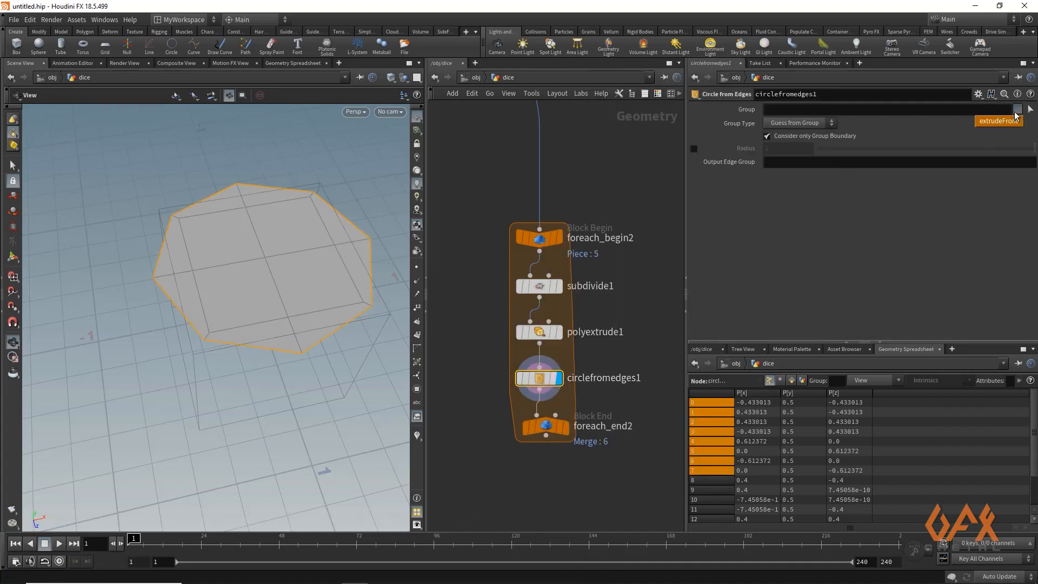
left_click(998, 121)
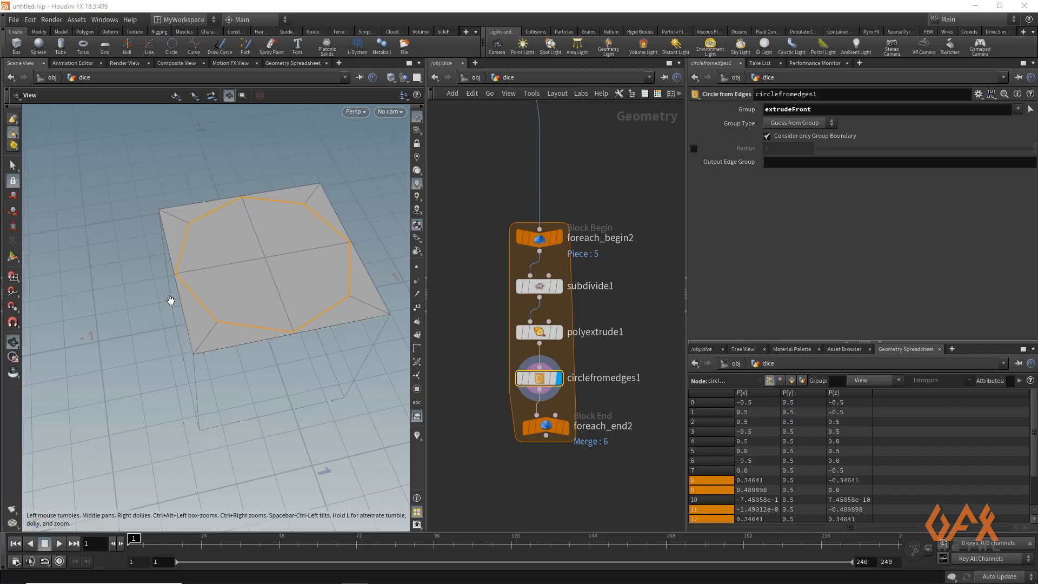
- Display the output of foreach_end2 and add a Fuse node below it to join the merged faces
middle_click_drag(502, 427, 482, 337)
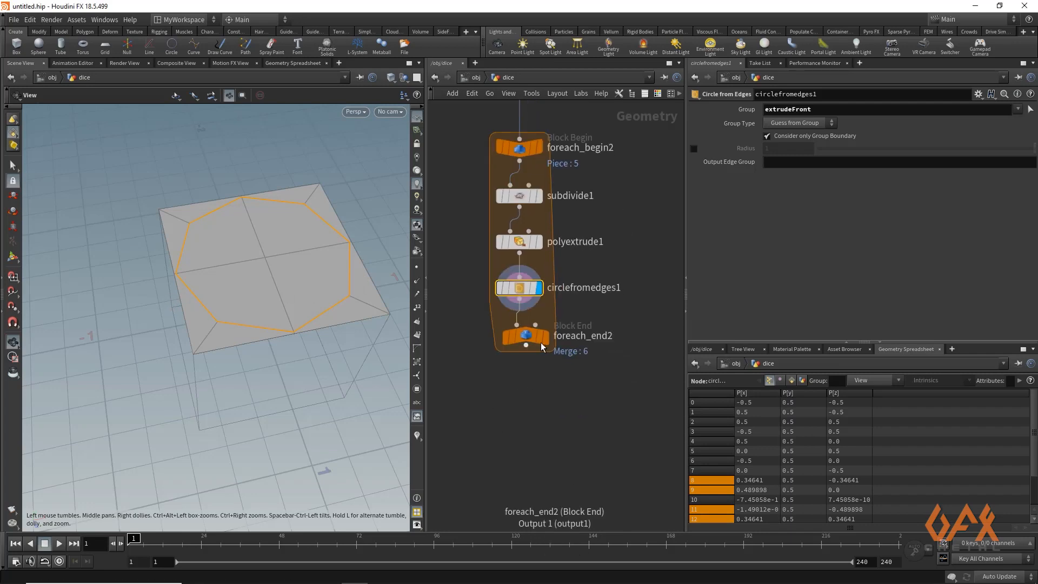
left_click(544, 340)
left_click_drag(182, 351, 168, 330)
left_click_drag(525, 358, 522, 408)
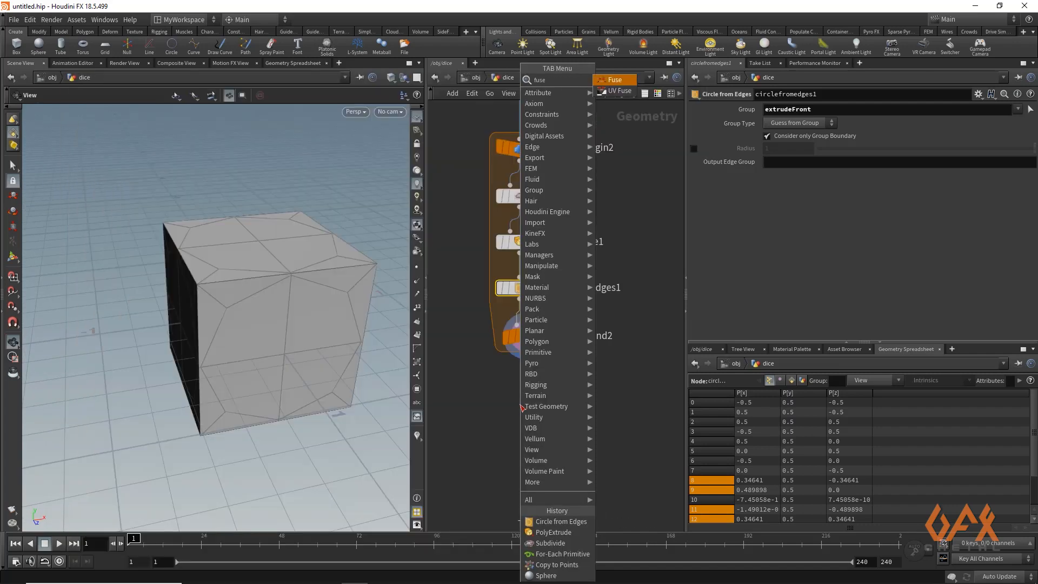
key("Return")
left_click(522, 405)
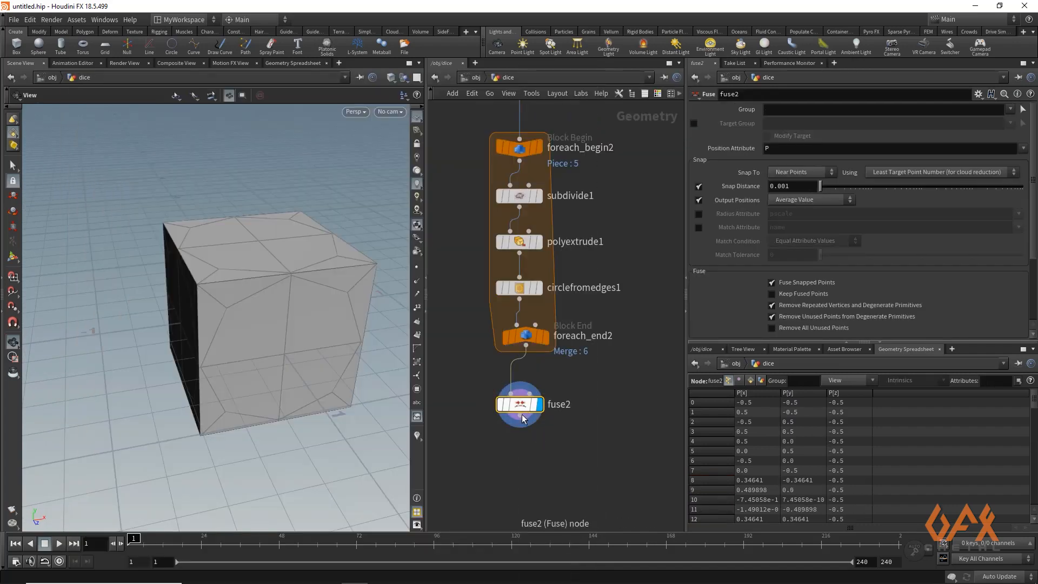
- Add a Subdivide node after fuse2, display it and set its Depth to 3
left_click(522, 417)
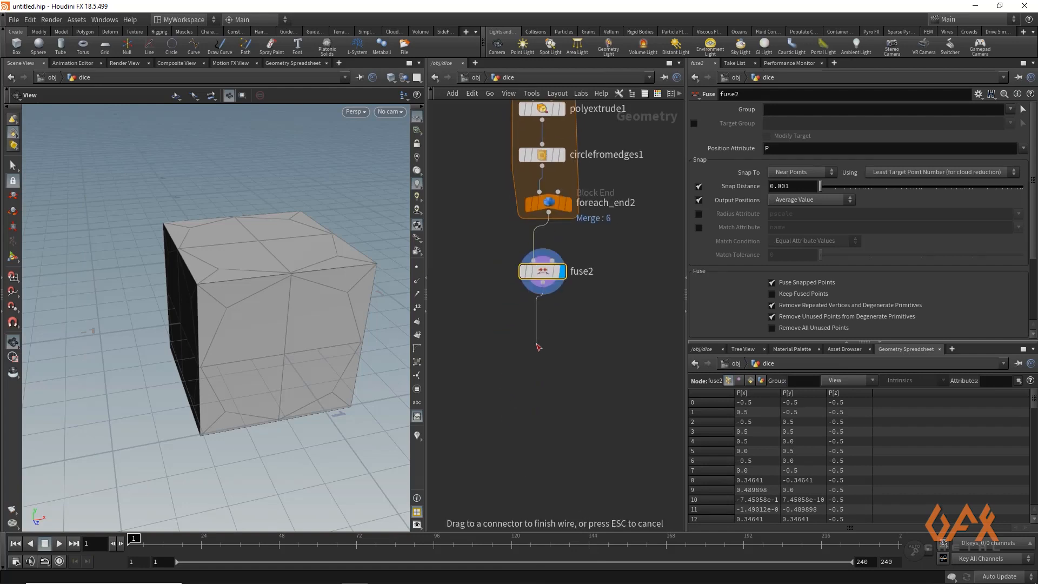
key("Tab")
type("sub")
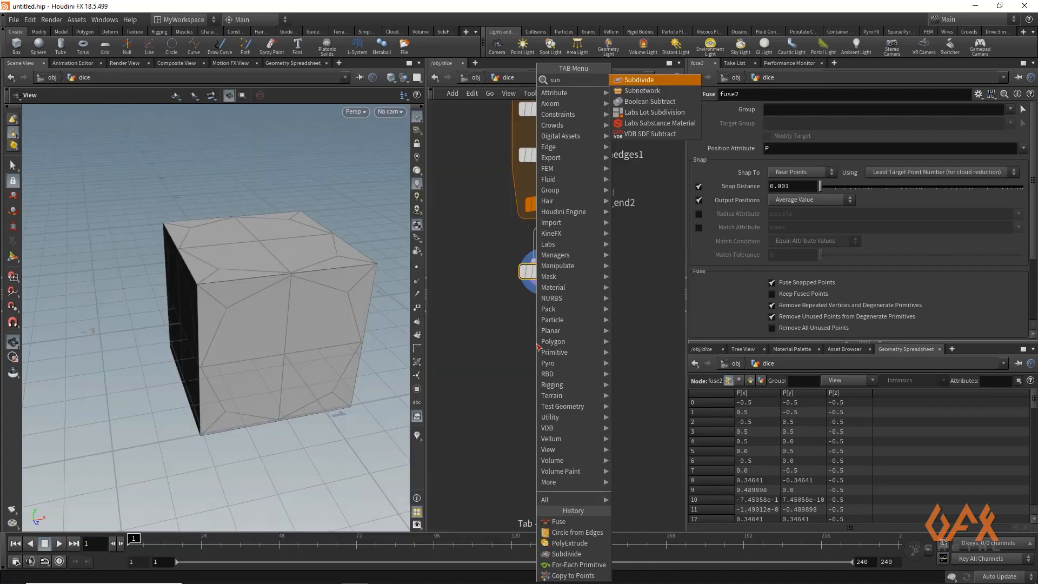
key("Return")
left_click(538, 345)
mouse_move(541, 345)
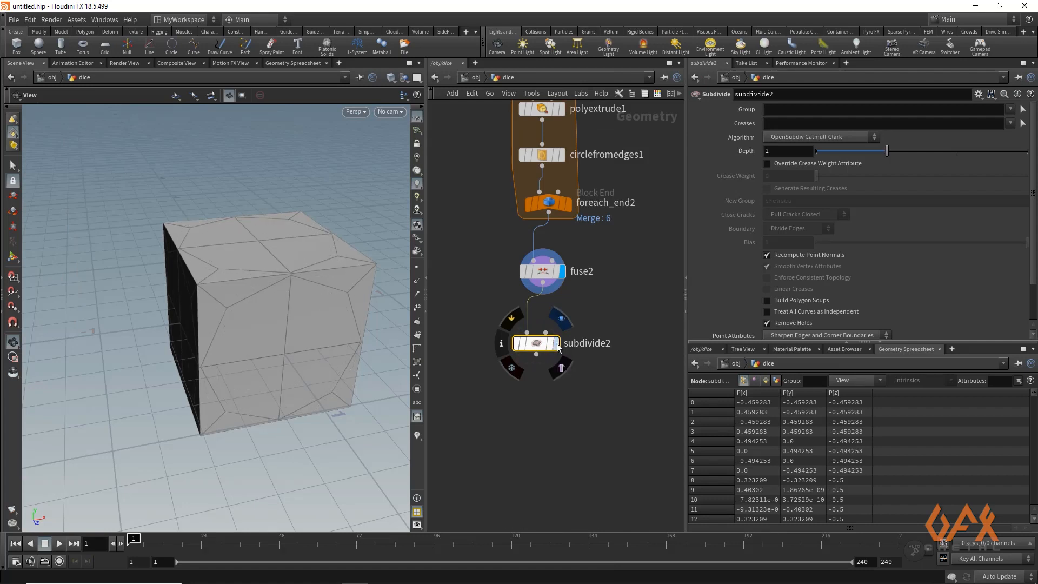
left_click(556, 344)
left_click_drag(885, 151, 1010, 160)
left_click_drag(262, 289, 220, 282)
- Add a Boolean node in the empty area below foreach_end1
middle_click_drag(463, 401, 593, 407)
scroll(572, 390, "down", 4)
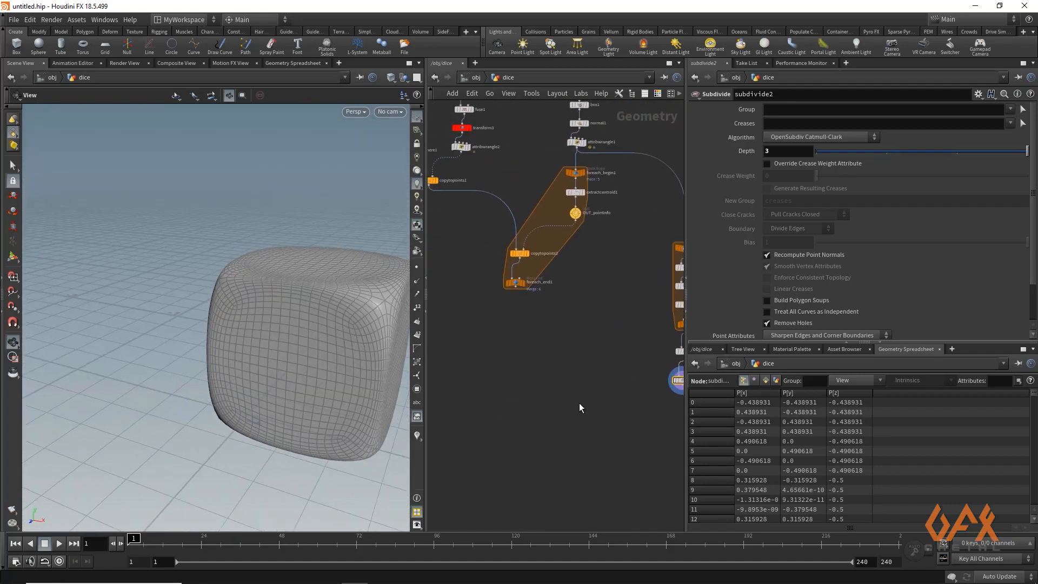
left_click(578, 407)
key("Tab")
type("bool")
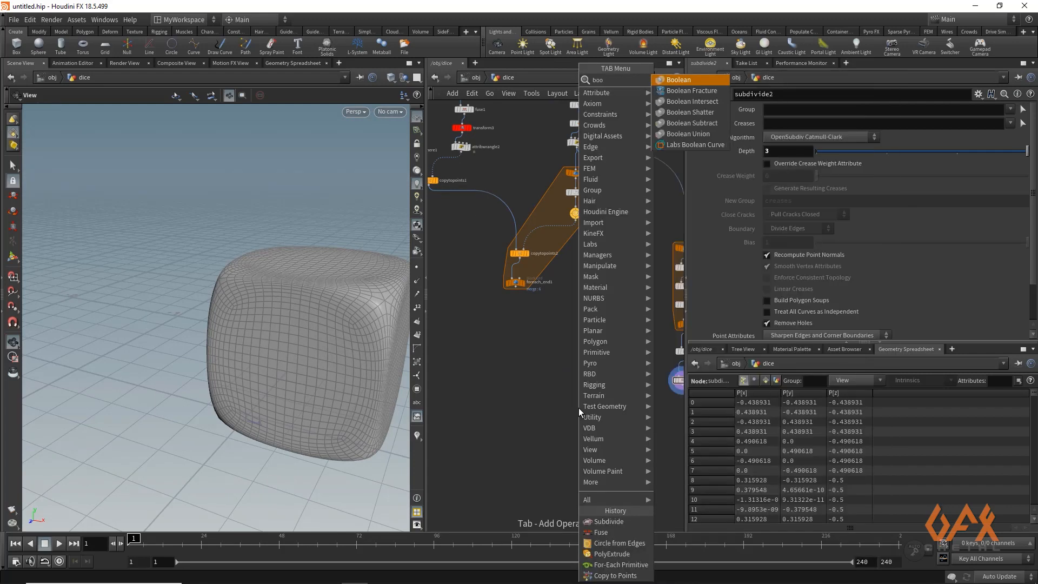
key("Return")
left_click(579, 407)
- Wire subdivide2 into boolean1's first input and foreach_end1 into its second, displaying the dice with subtracted pips
scroll(576, 394, "up", 3)
middle_click_drag(556, 377, 486, 365)
scroll(487, 365, "down", 3)
scroll(586, 369, "up", 2)
left_click_drag(614, 371, 458, 391)
middle_click_drag(456, 288, 573, 288)
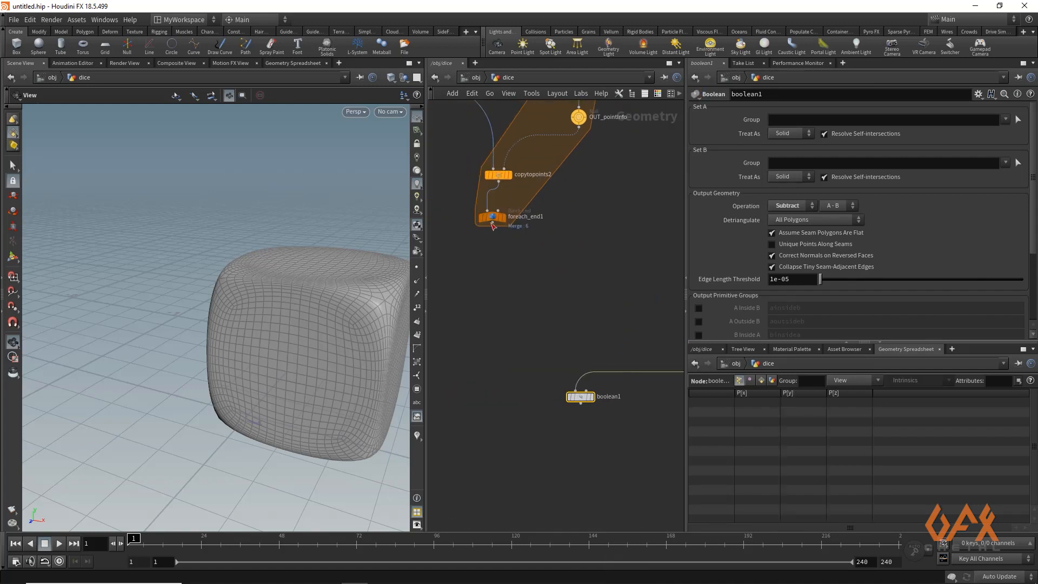
left_click_drag(492, 226, 586, 401)
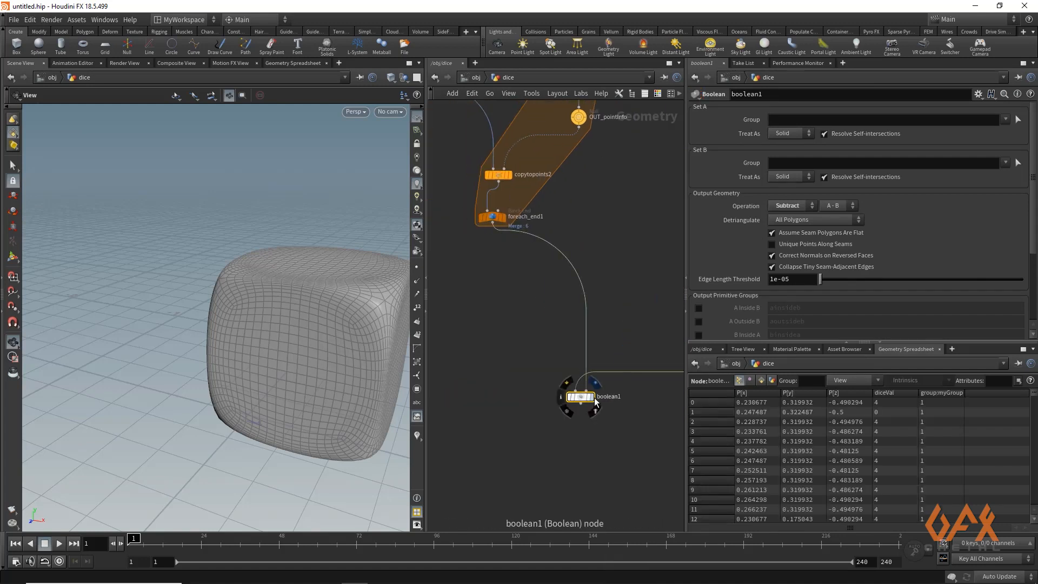
left_click(592, 398)
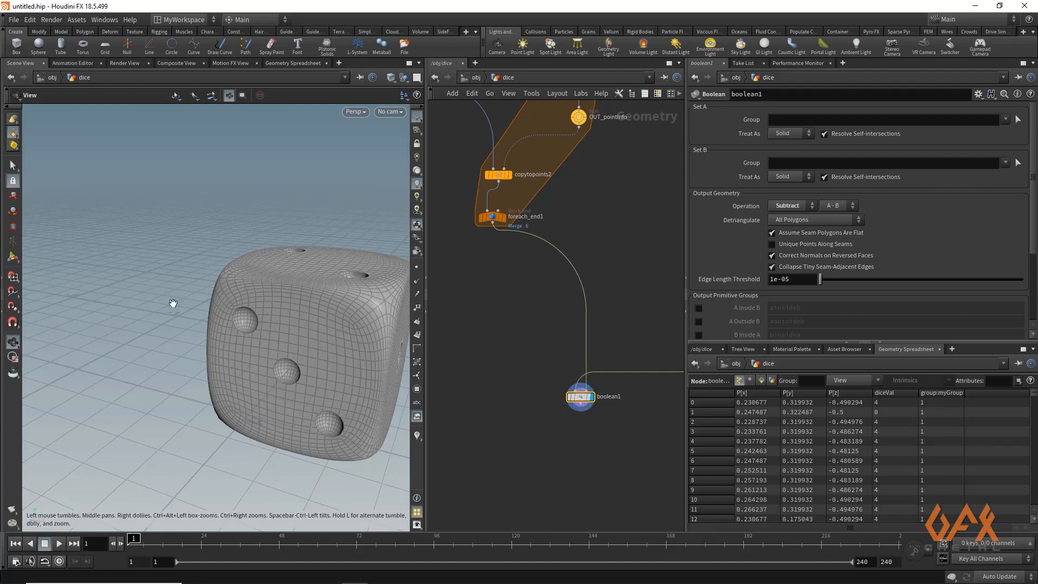
left_click_drag(171, 303, 203, 307)
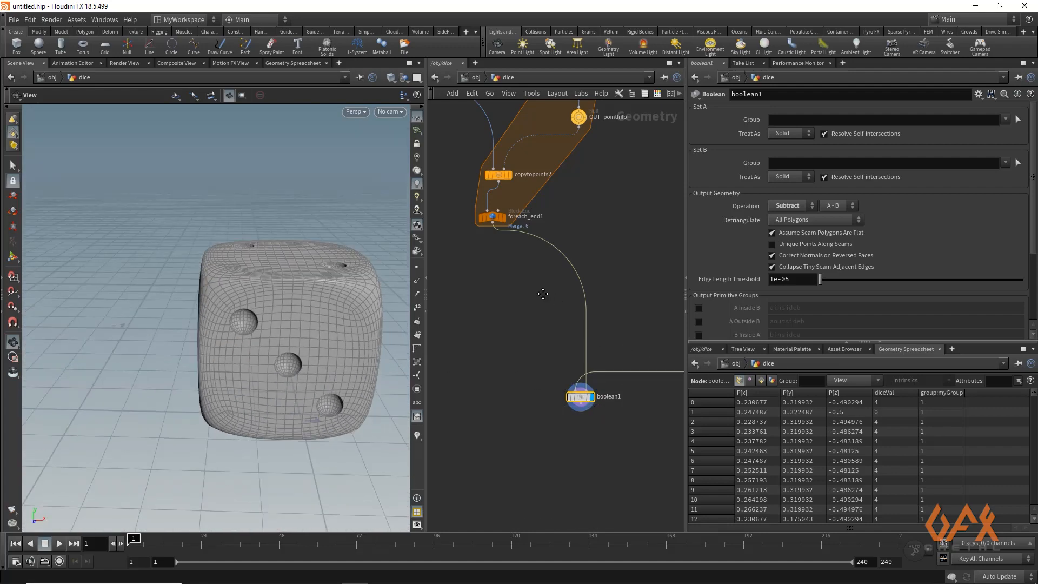
- Insert a Group node on the wire between foreach_end1 and boolean1 and set its Group Name to patterns
middle_click_drag(542, 294, 511, 310)
key("Tab")
type("gro")
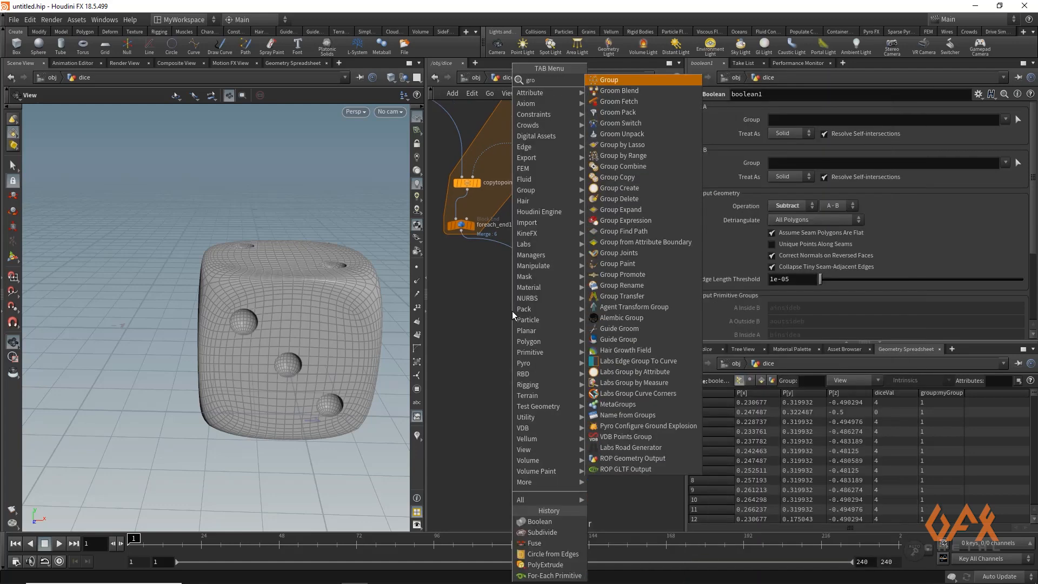
type("u")
key("BackSpace")
key("BackSpace")
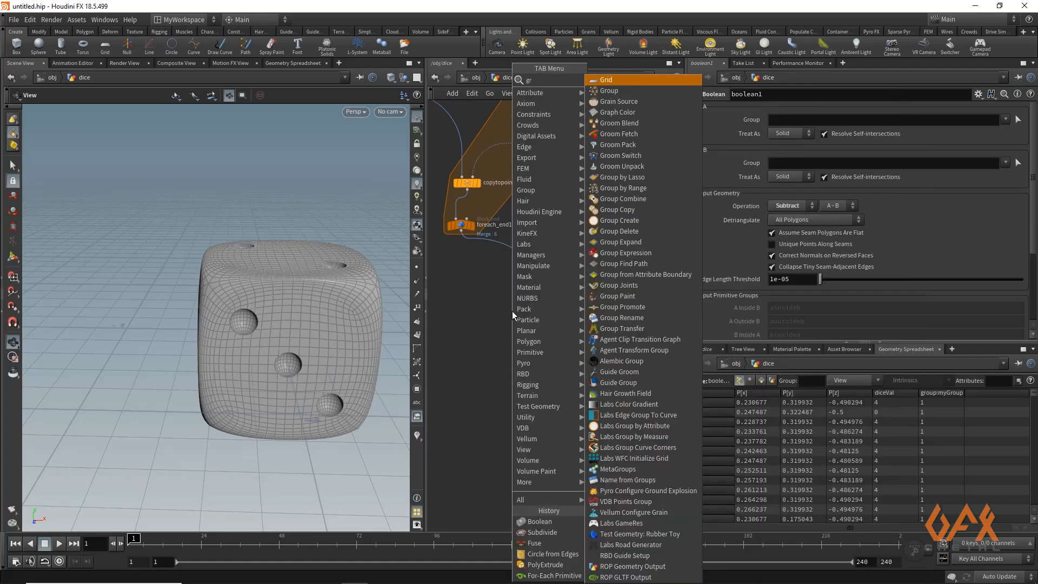
key("BackSpace")
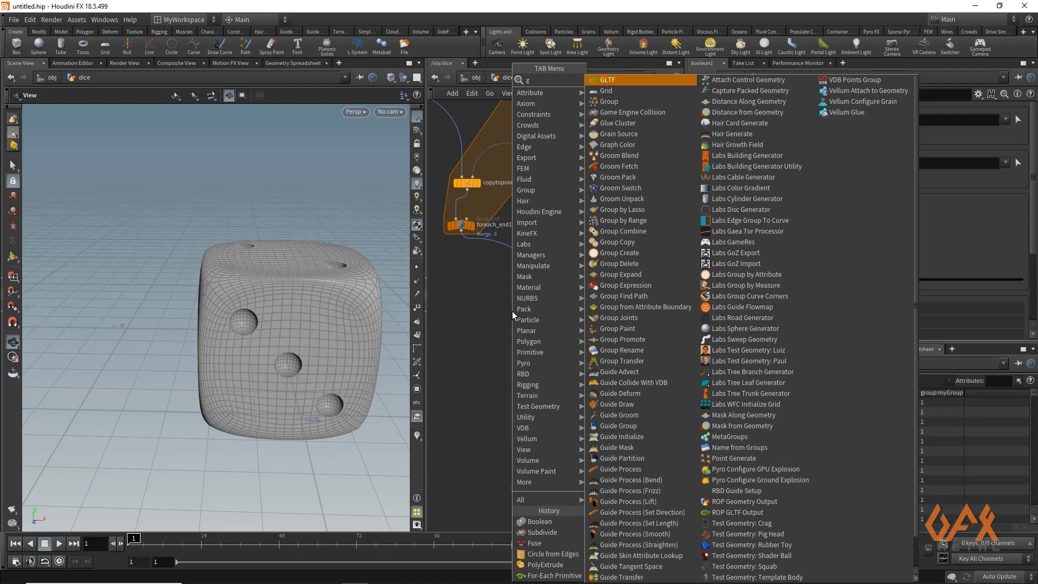
key("Down")
key("Down")
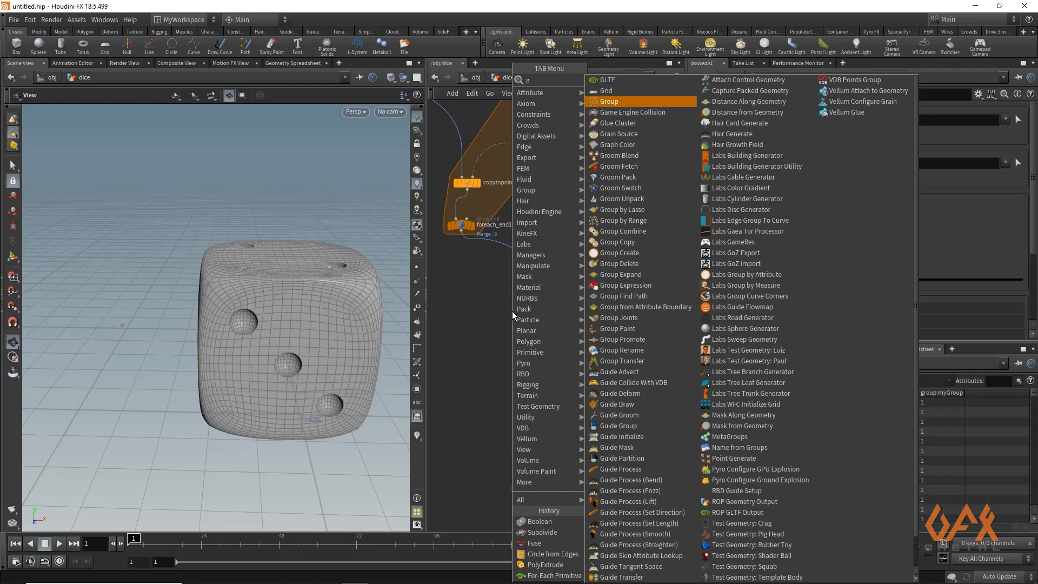
key("Return")
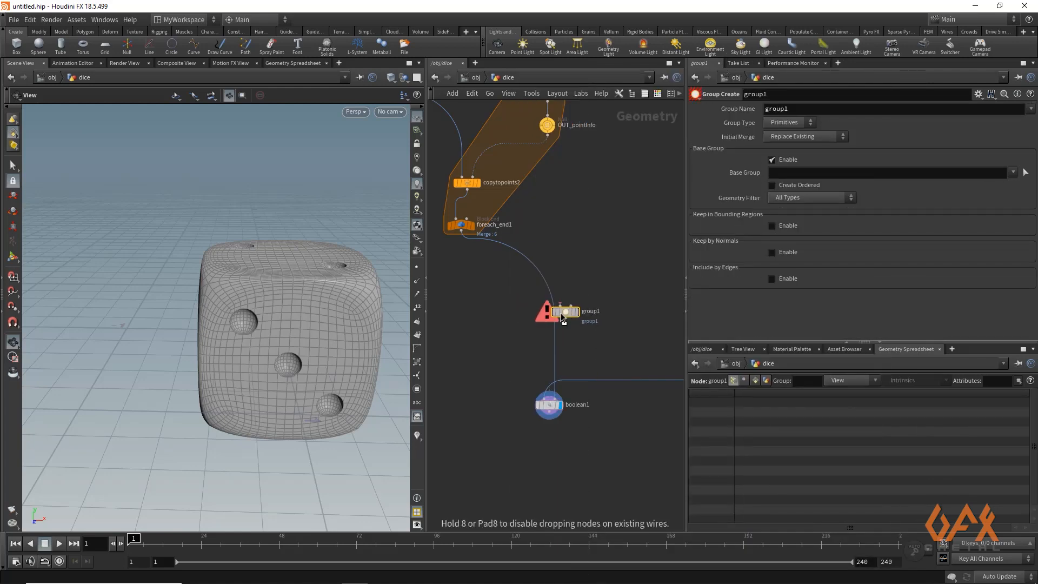
left_click(559, 314)
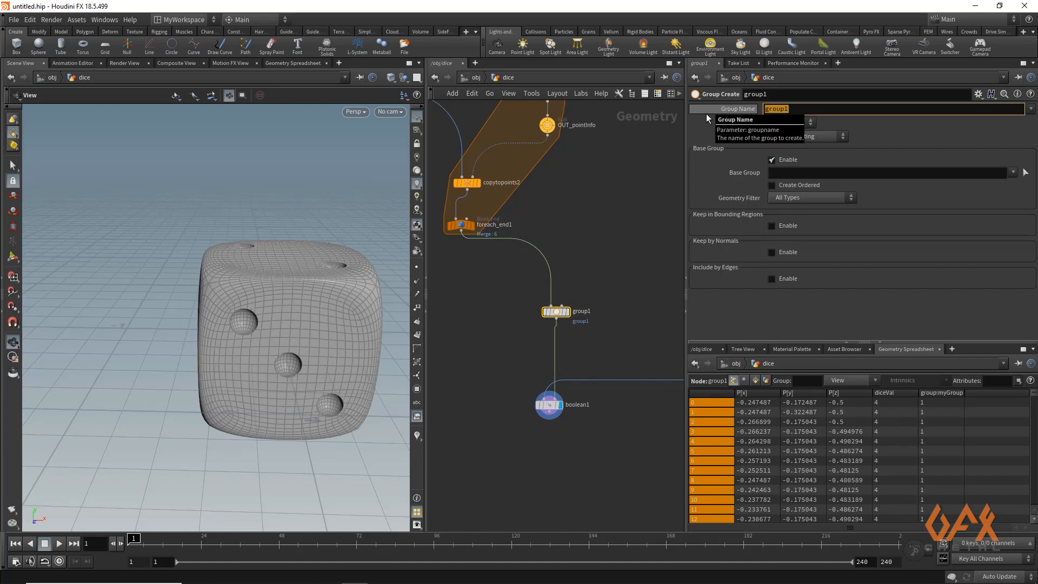
type("patterns")
key("Return")
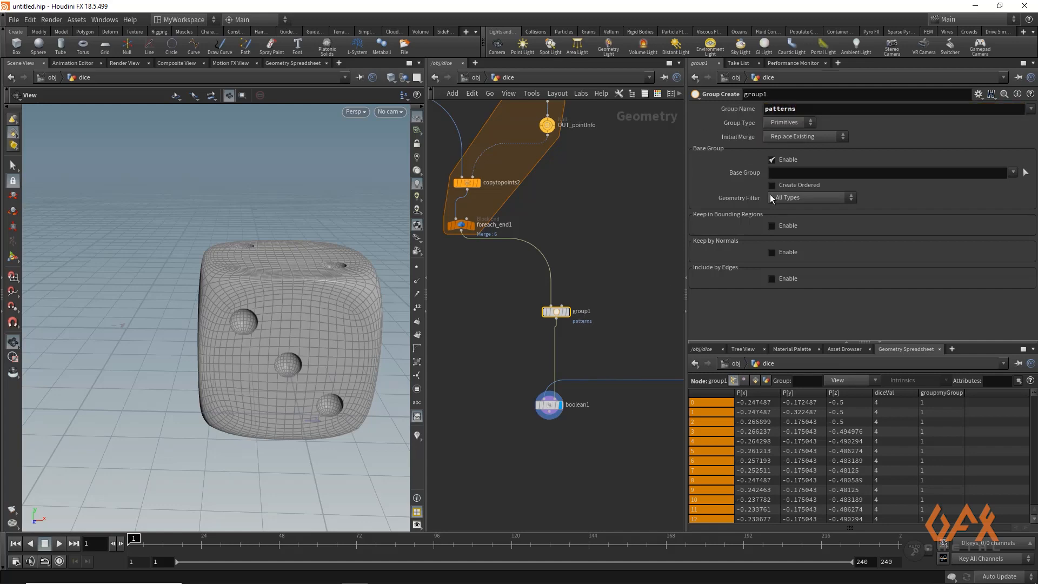
- Add a Color node below boolean1, wired to its output, and display it
middle_click_drag(469, 427, 434, 310)
left_click(506, 298)
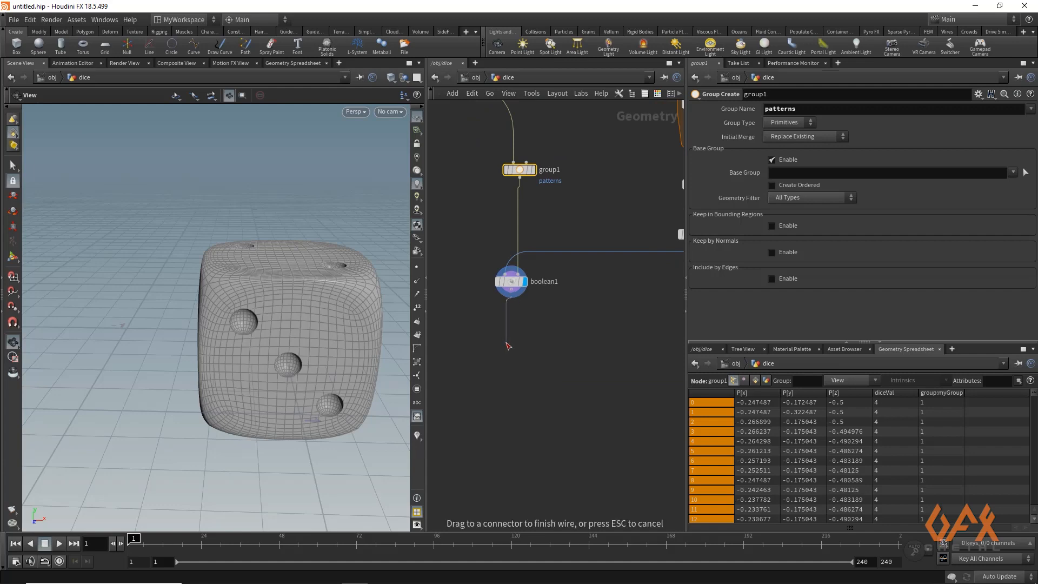
key("Tab")
type("color")
key("Return")
key("Return")
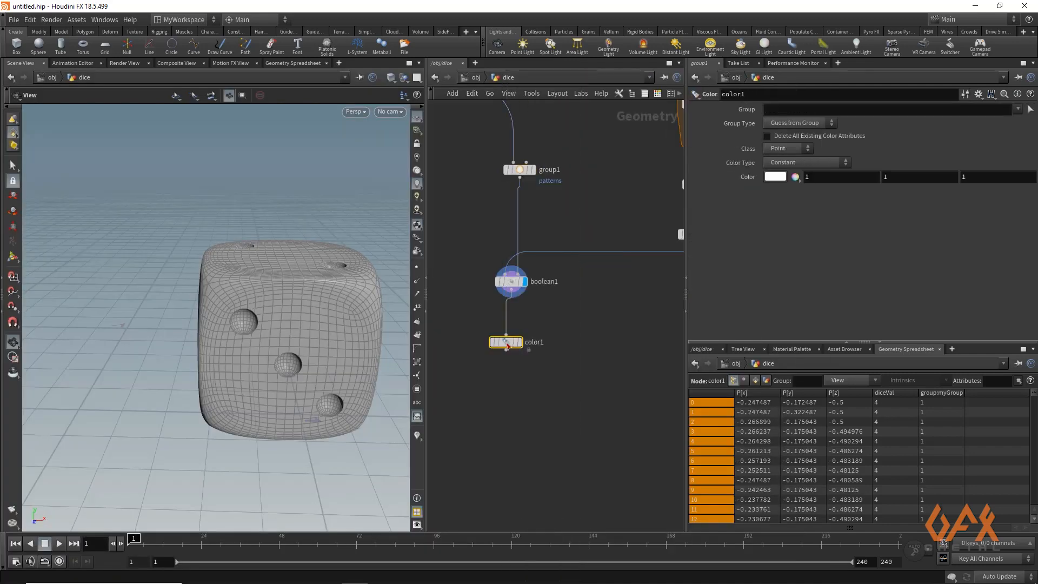
left_click(521, 342)
- Set color1's Class to Primitive and its colour to a dark red of 0.077, 0, 0
left_click(779, 151)
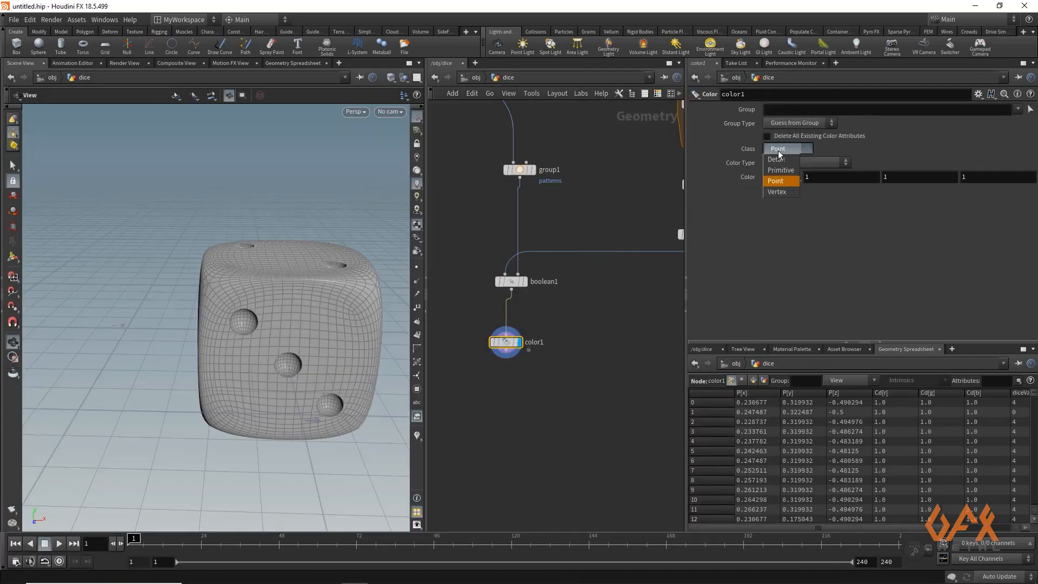
left_click(781, 171)
left_click(777, 178)
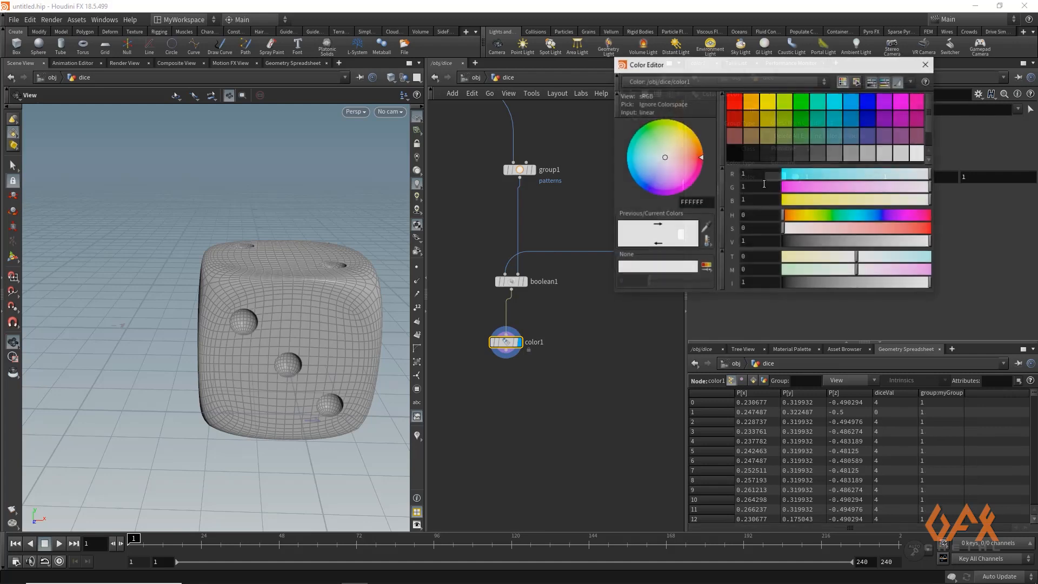
left_click(736, 119)
left_click_drag(799, 239, 795, 241)
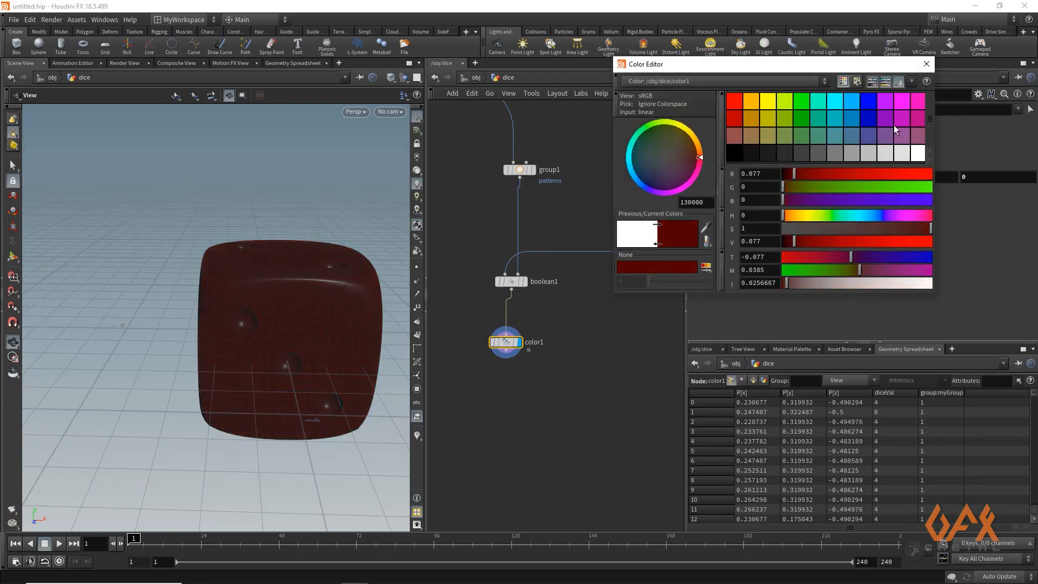
left_click(925, 64)
- Add a second Color node wired below color1 and display it
left_click(507, 355)
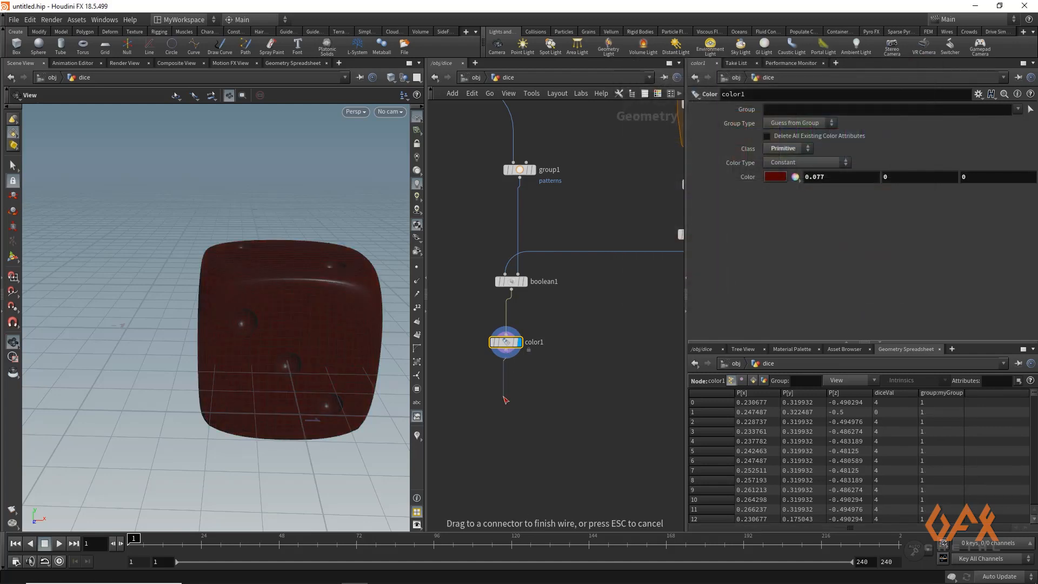
key("Tab")
type("color")
key("Return")
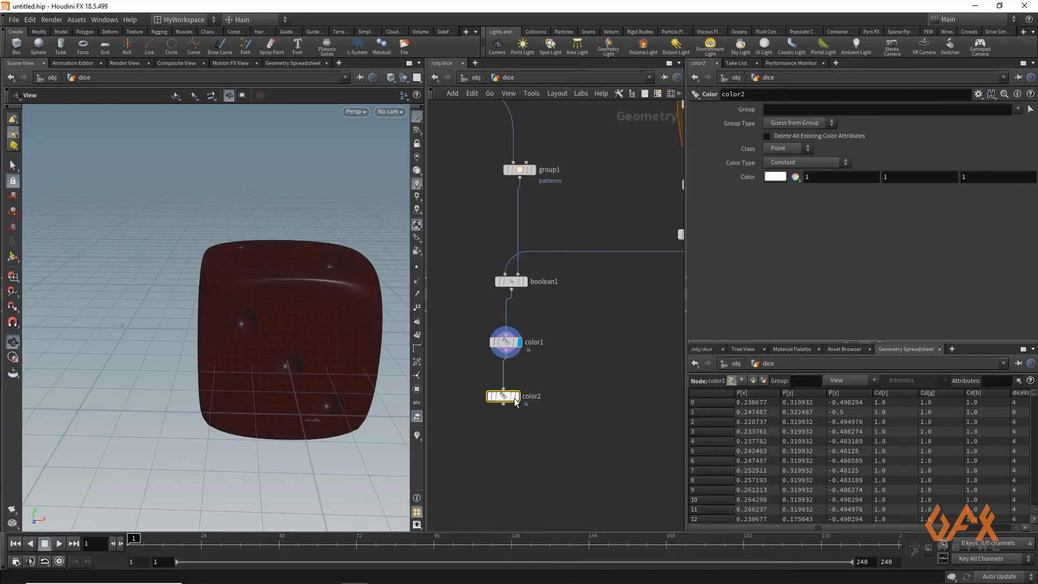
left_click(504, 396)
- Restrict color2 to the patterns group and set its Class to Primitive, keeping white for the pips
left_click(1017, 109)
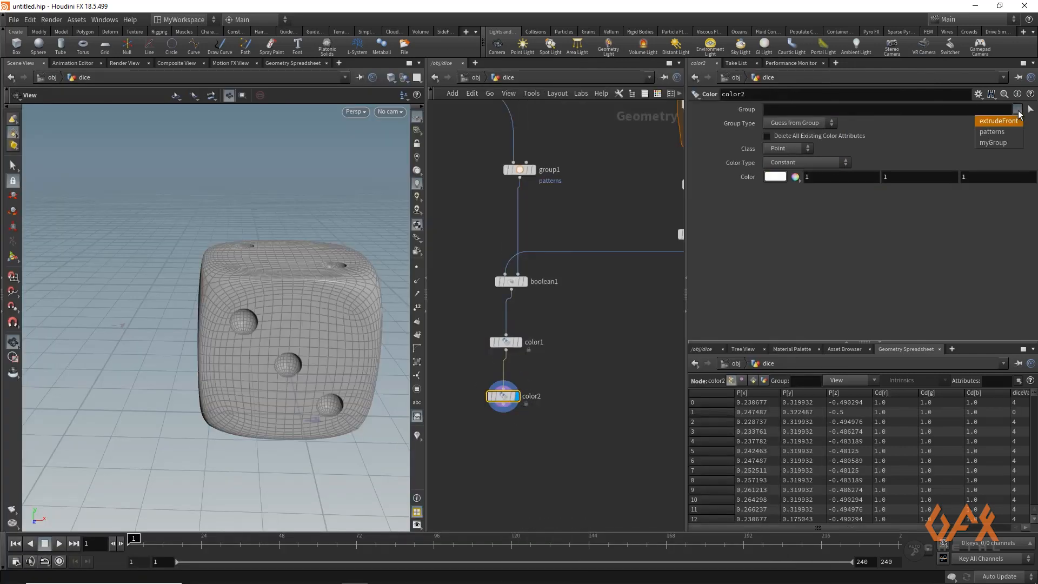
left_click(997, 131)
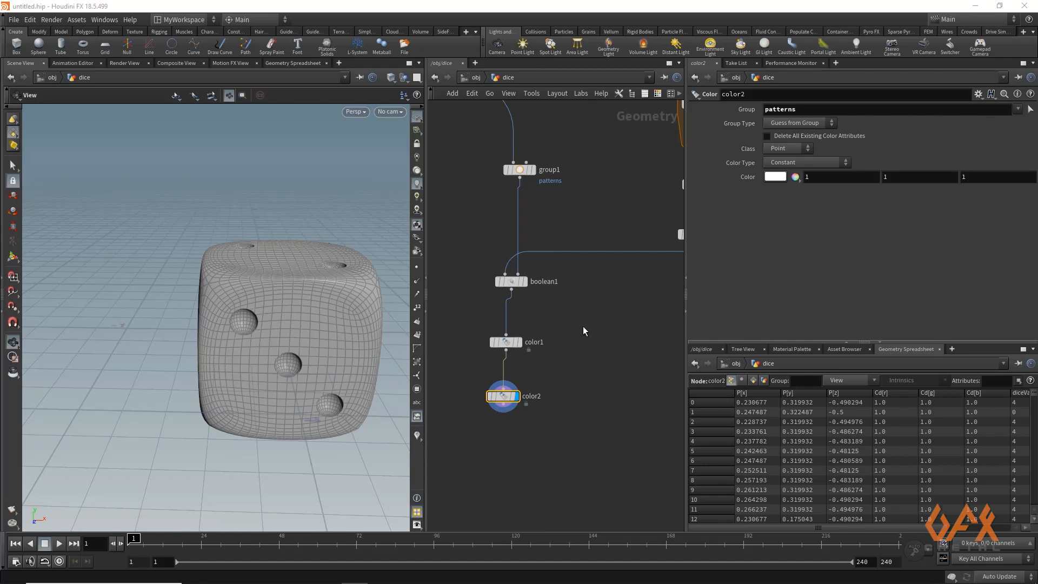
left_click(793, 148)
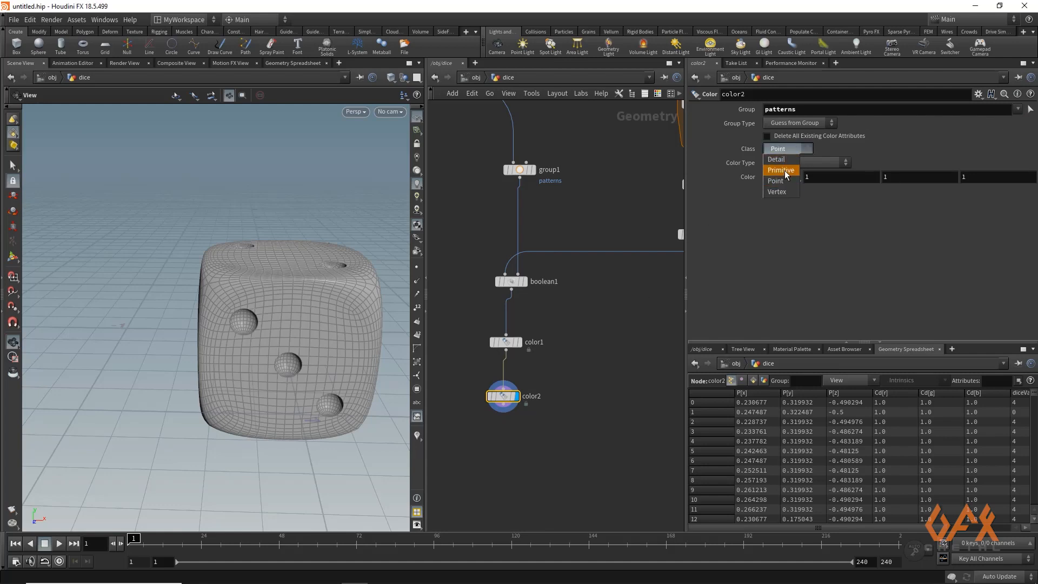
left_click(785, 173)
- Turn off the wireframe overlay in the viewport and examine the coloured dice from other angles
left_click_drag(216, 308, 183, 288)
key("shift+w")
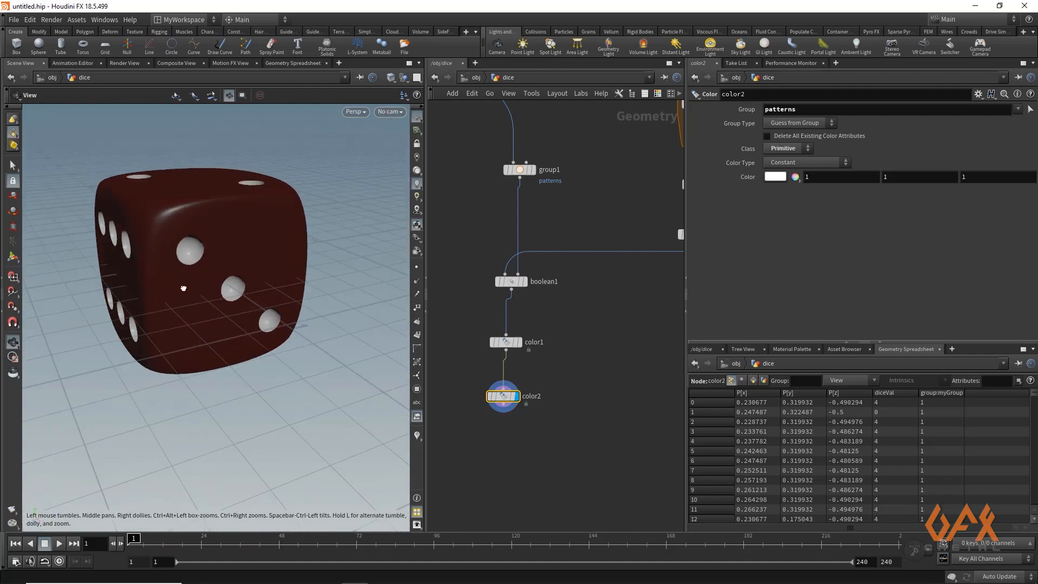
right_click_drag(268, 310, 103, 311)
mouse_move(248, 320)
left_mouse_down()
mouse_move(240, 289)
mouse_move(255, 272)
mouse_move(204, 328)
mouse_move(243, 319)
left_mouse_up()
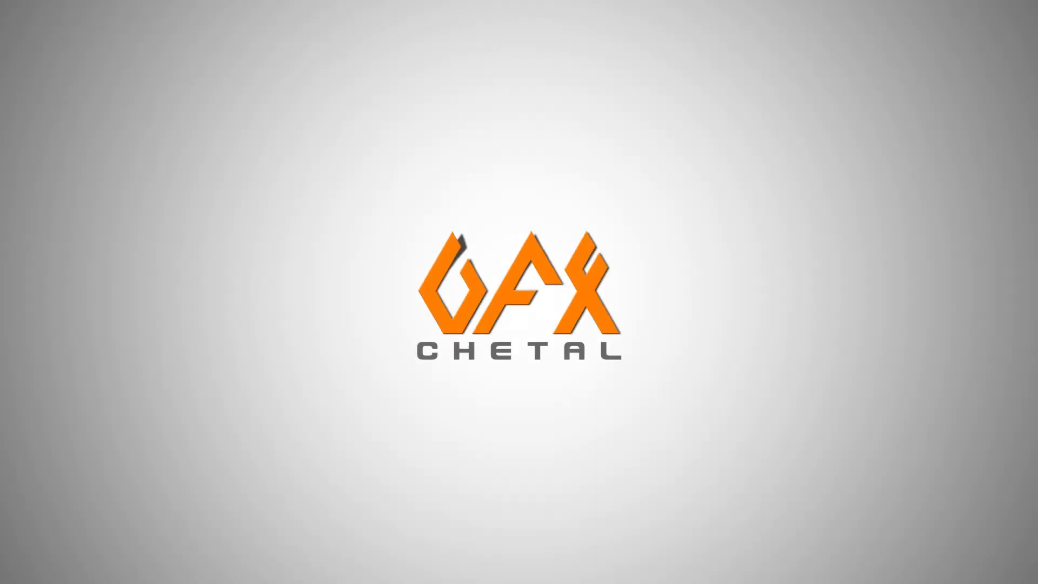